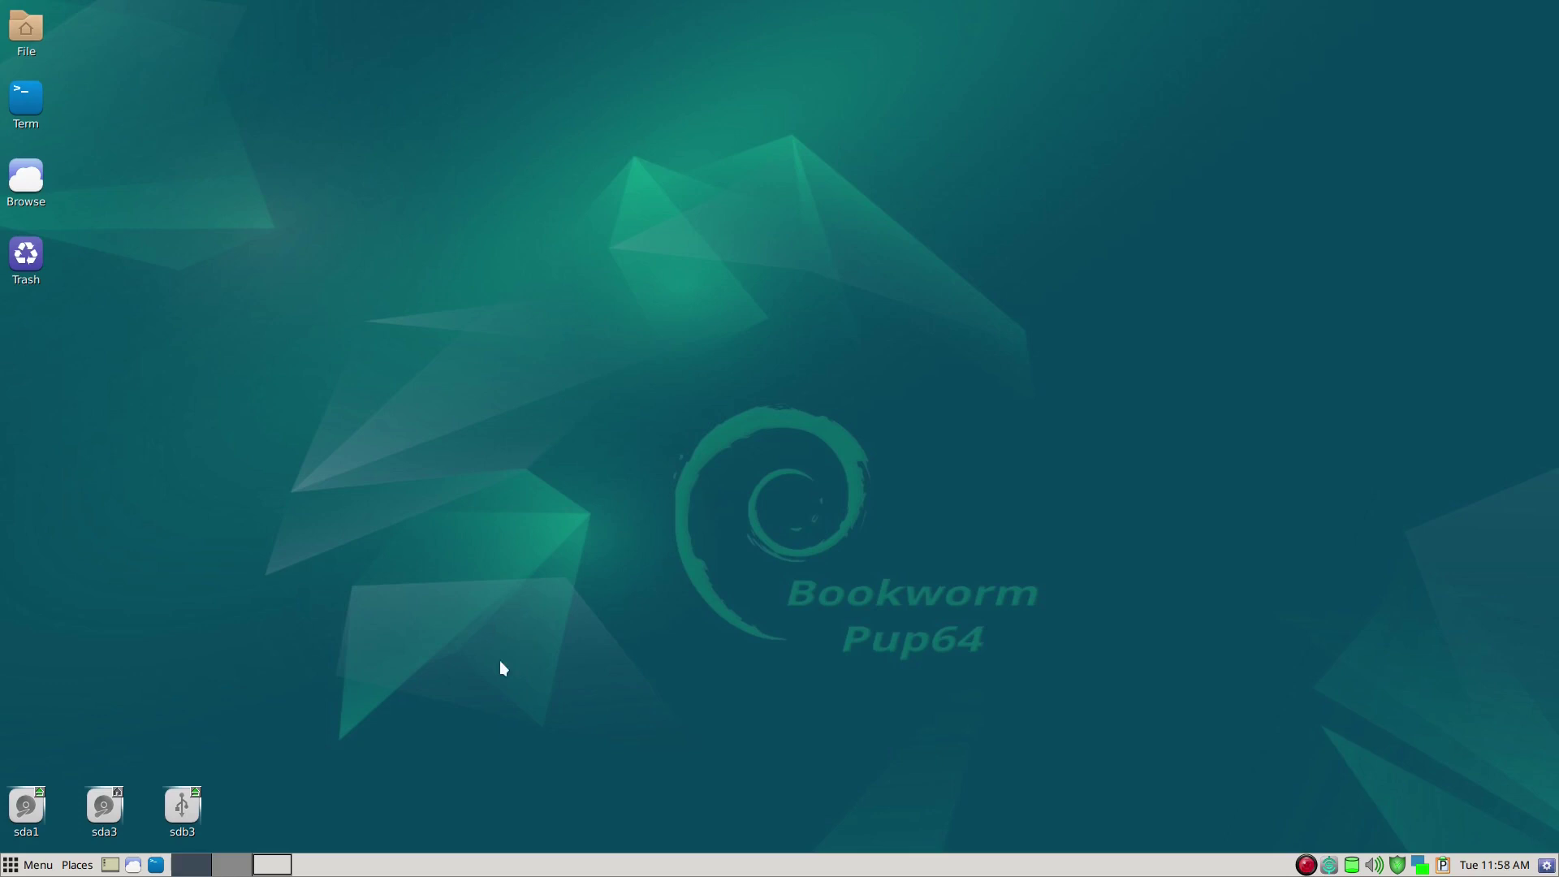
- Browse the desktop application menu twice, then switch to the Firefox workspace with the Puppy Linux forum
right_click(545, 379)
mouse_move(581, 613)
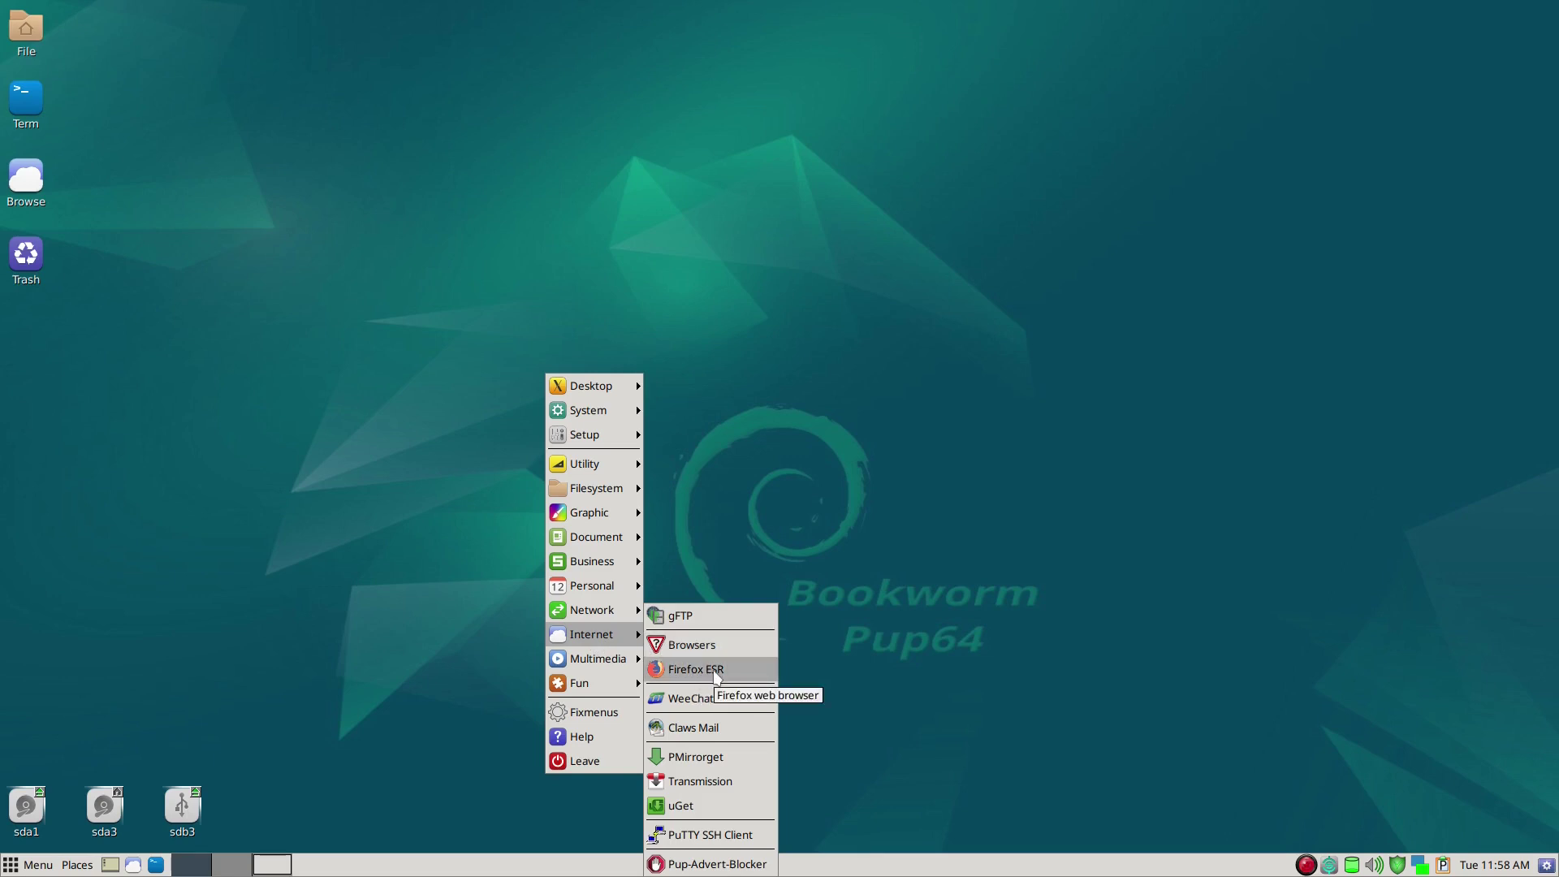
click(813, 477)
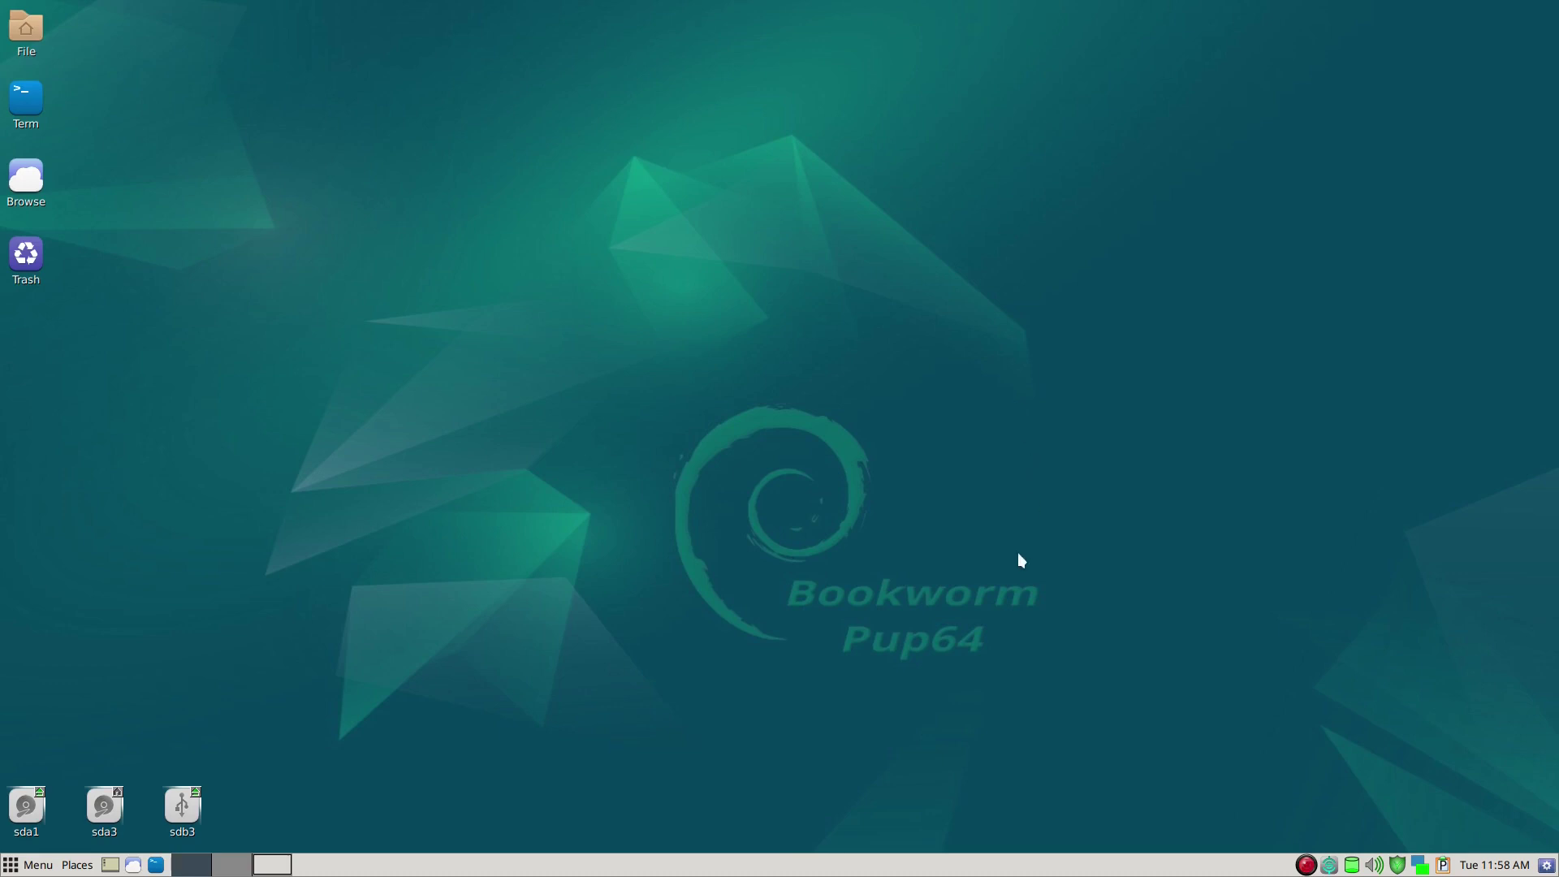
right_click(979, 417)
mouse_move(1043, 719)
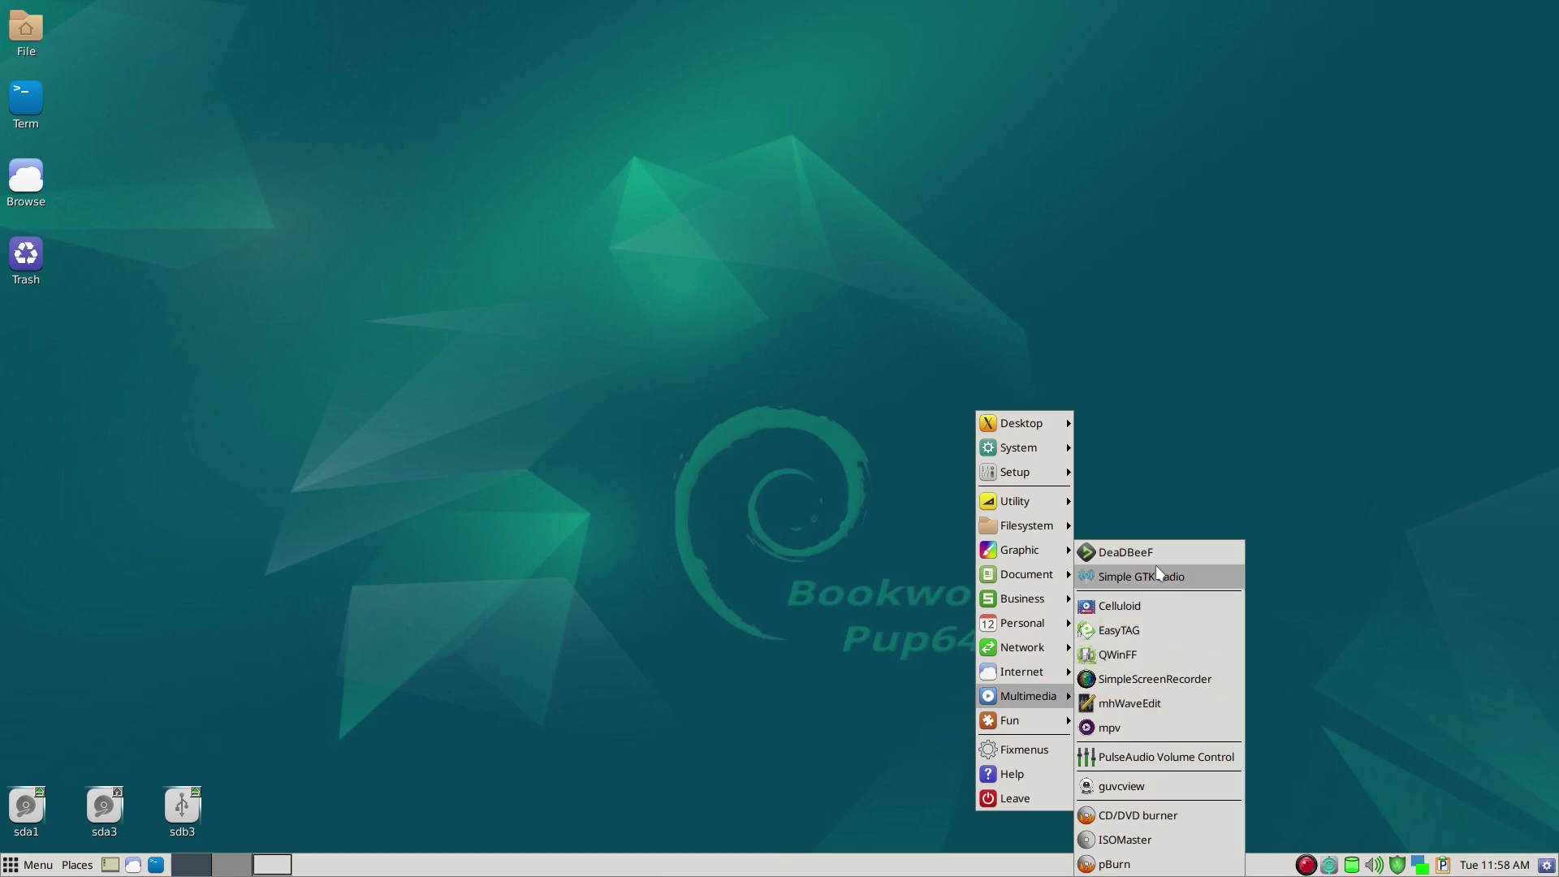
click(1295, 786)
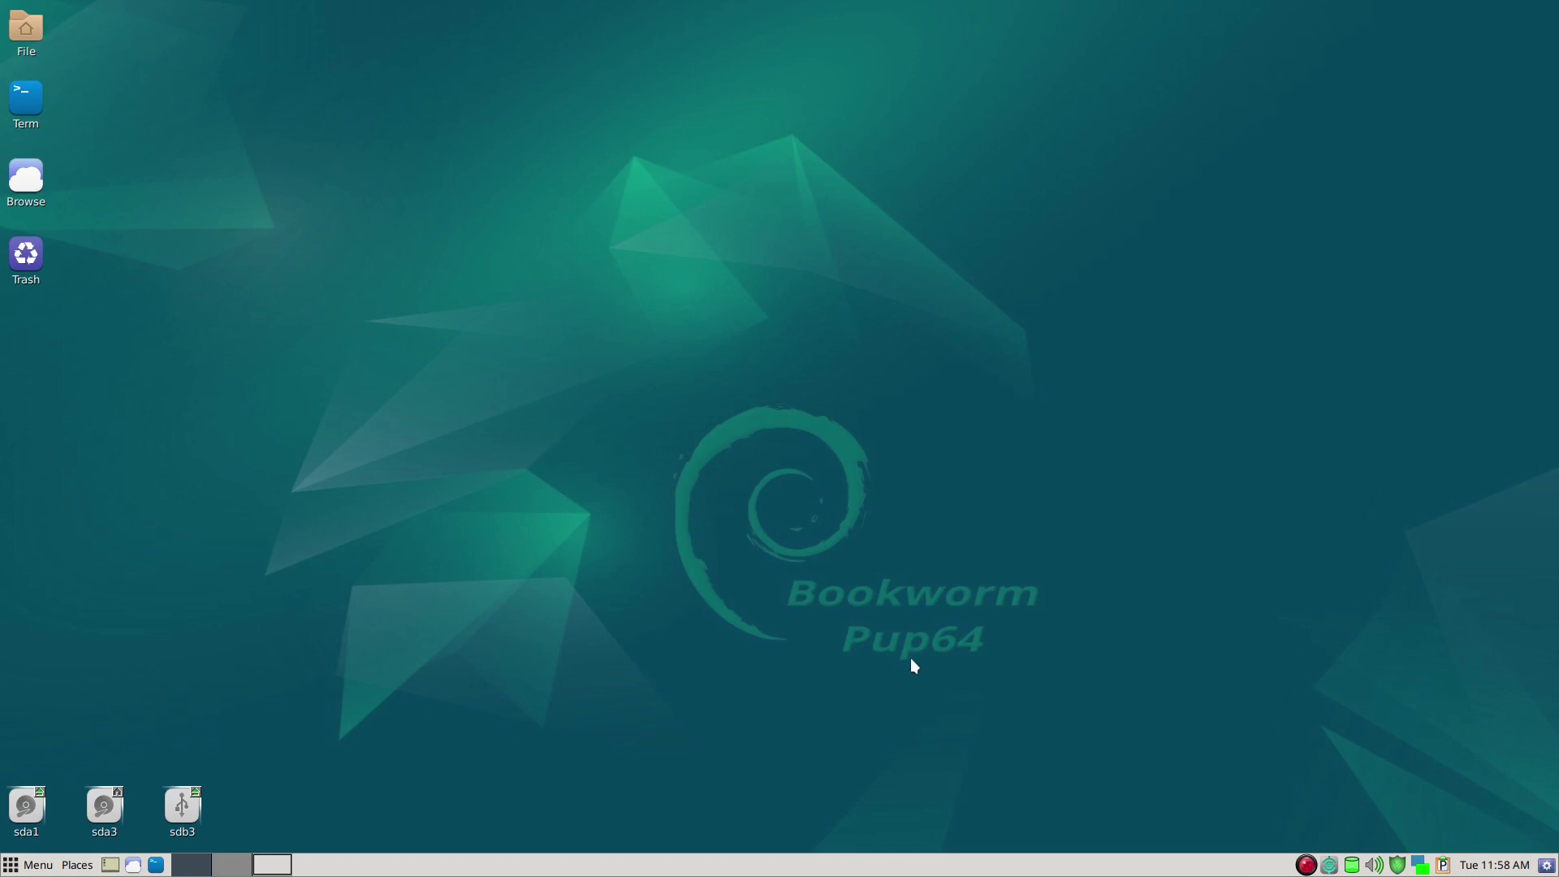
click(268, 866)
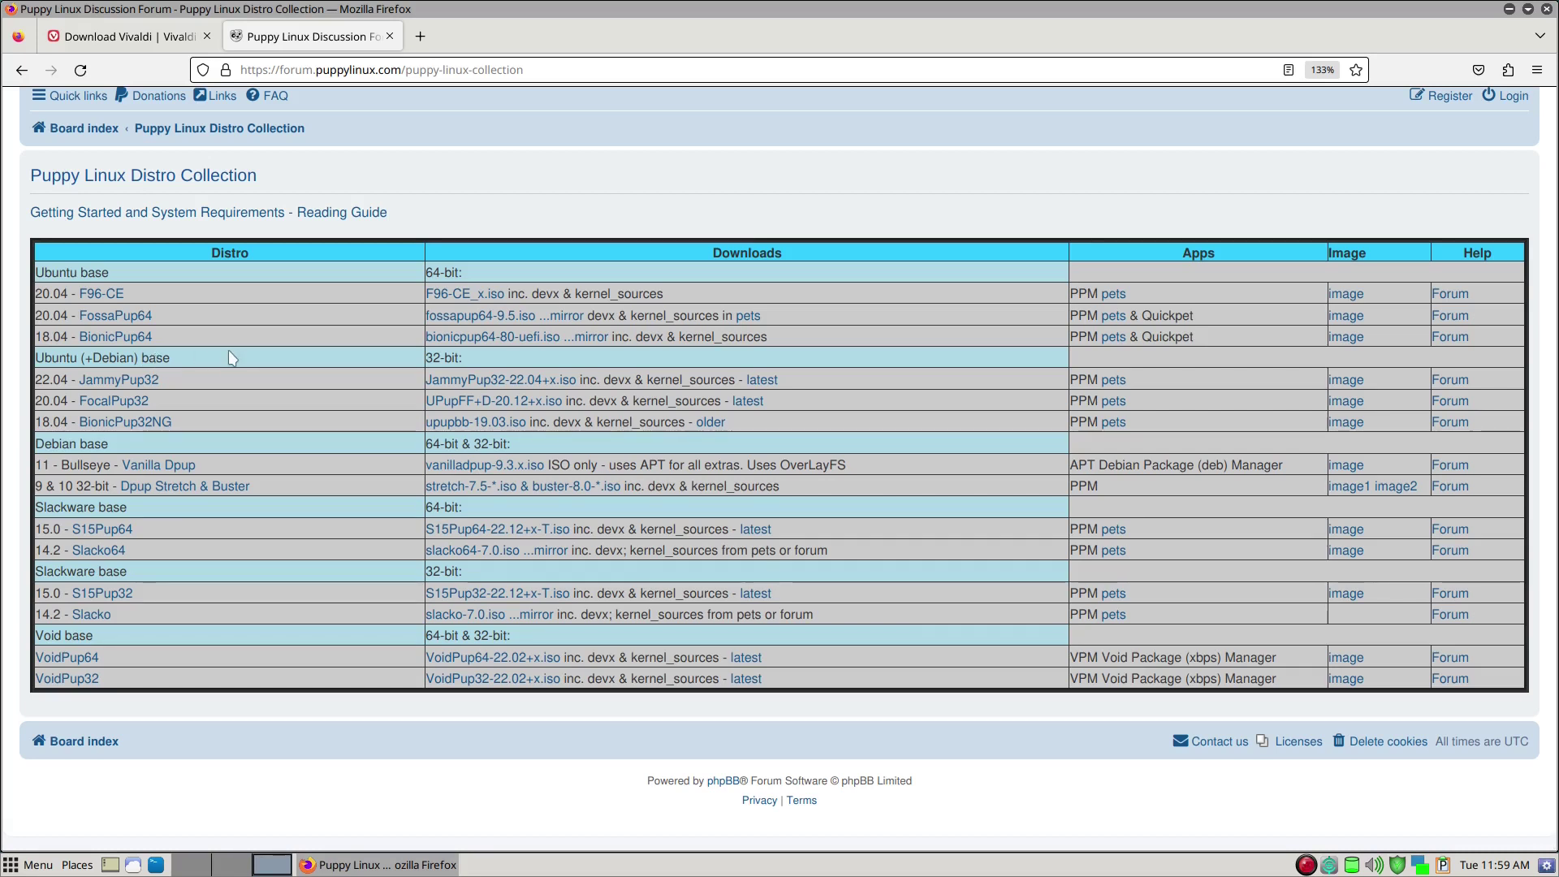
- Show the Download Vivaldi tab and list the available Vivaldi package formats
click(172, 47)
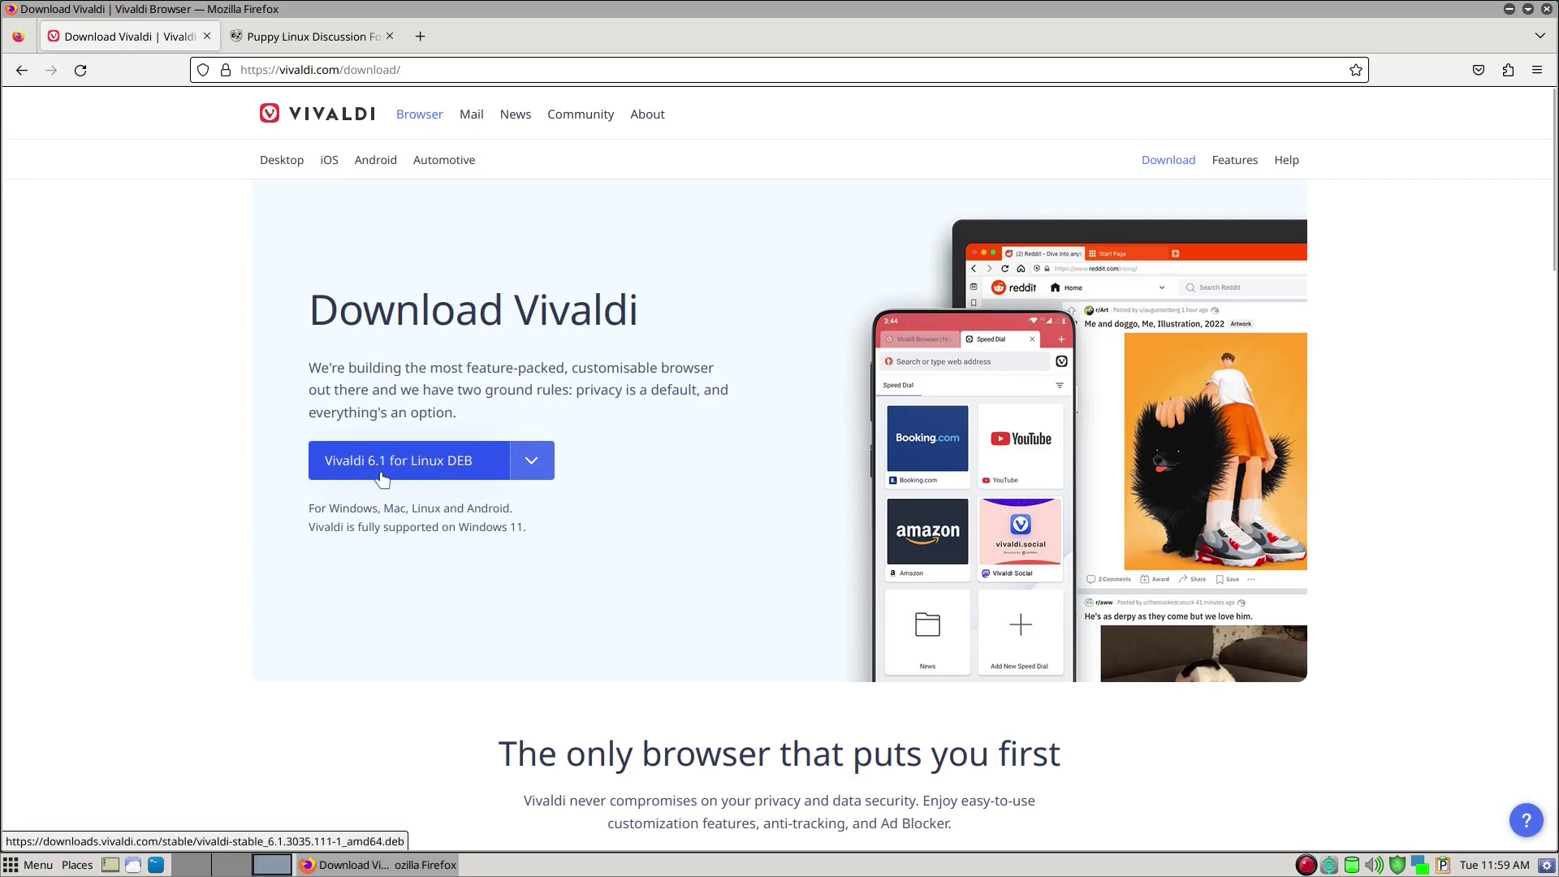
click(540, 469)
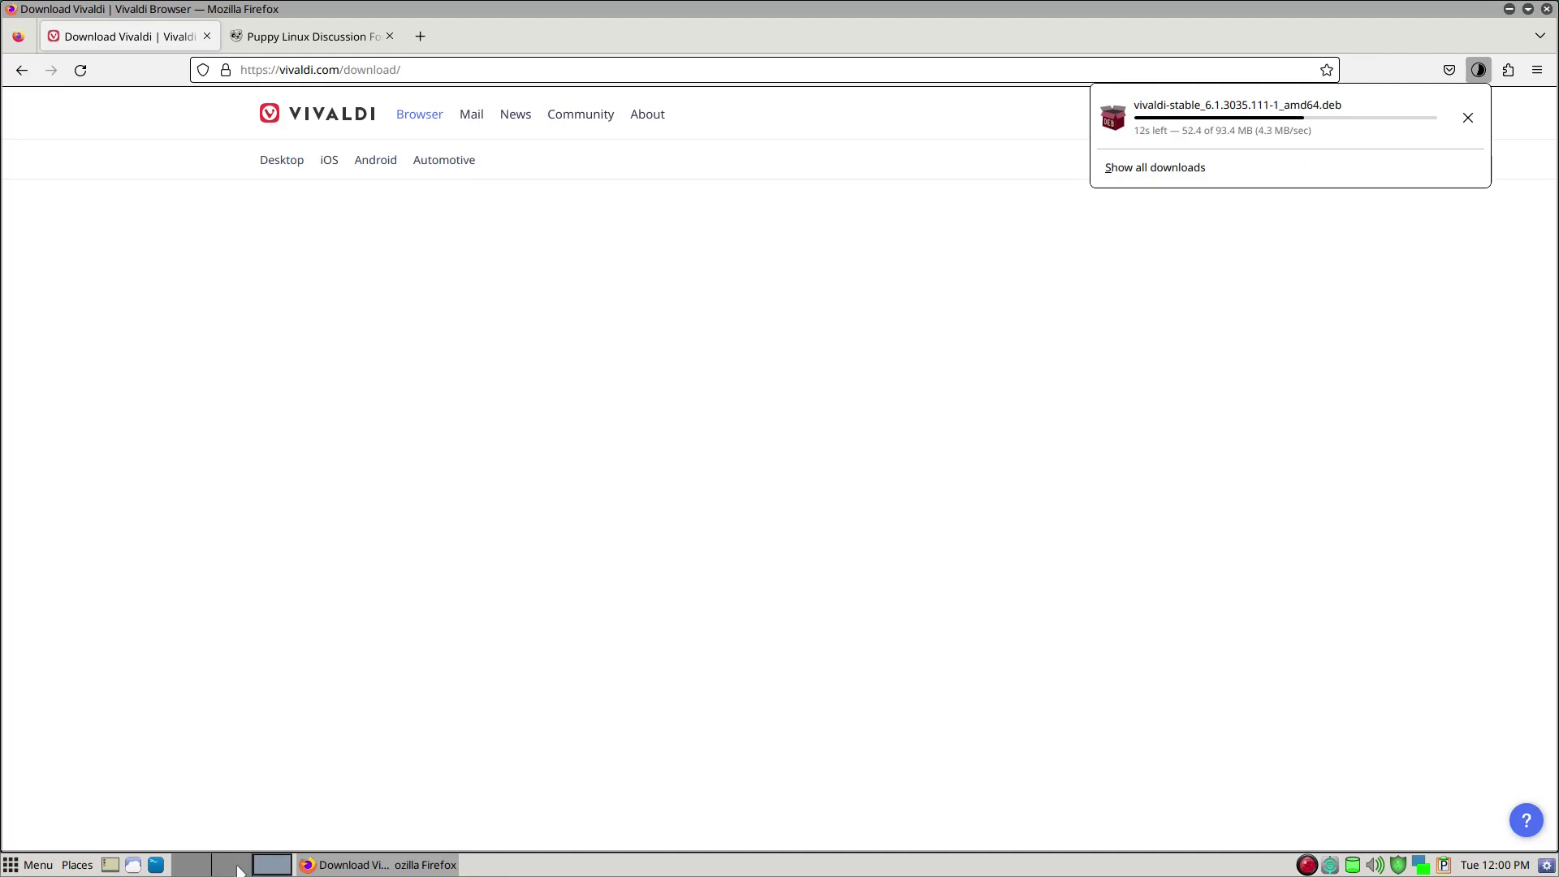
- On an empty workspace, open ~/Downloads in ROX-Filer as a compact list, moved toward screen centre
click(240, 869)
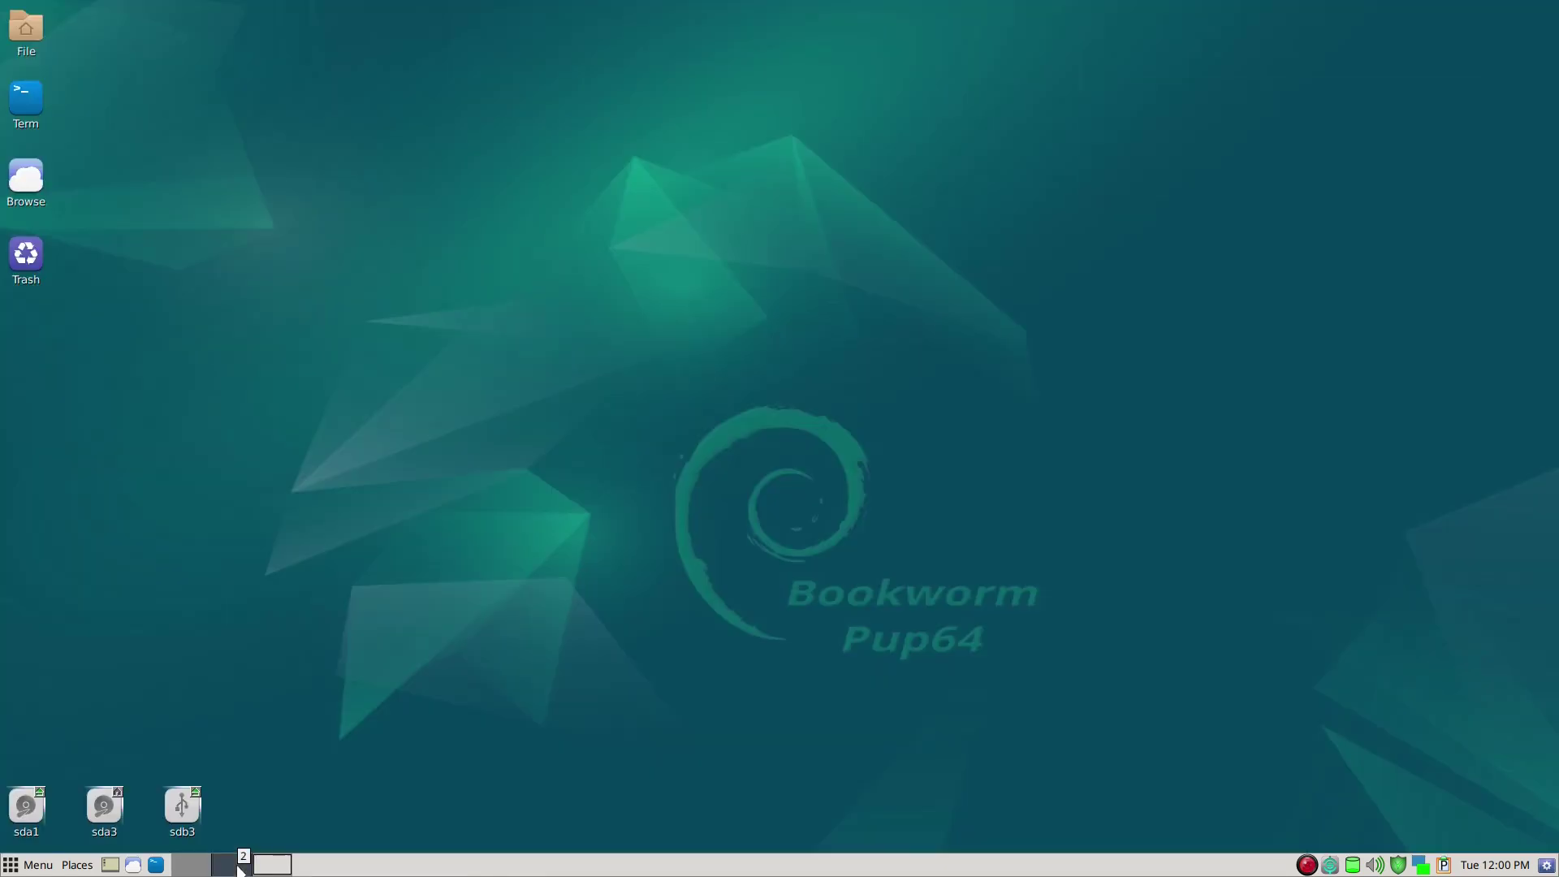
click(42, 34)
click(175, 54)
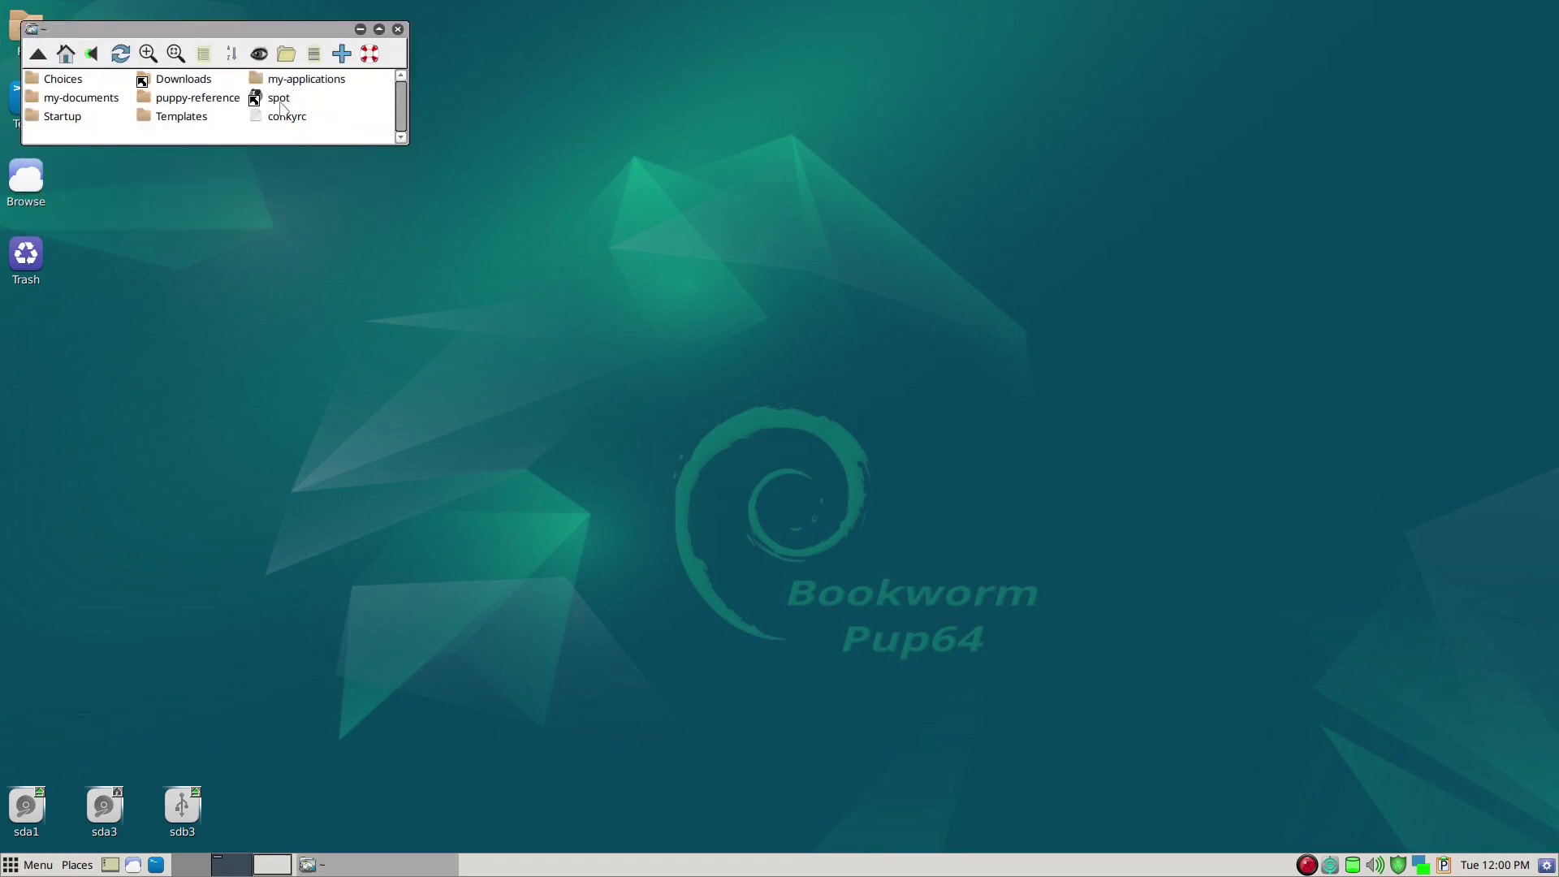
click(183, 83)
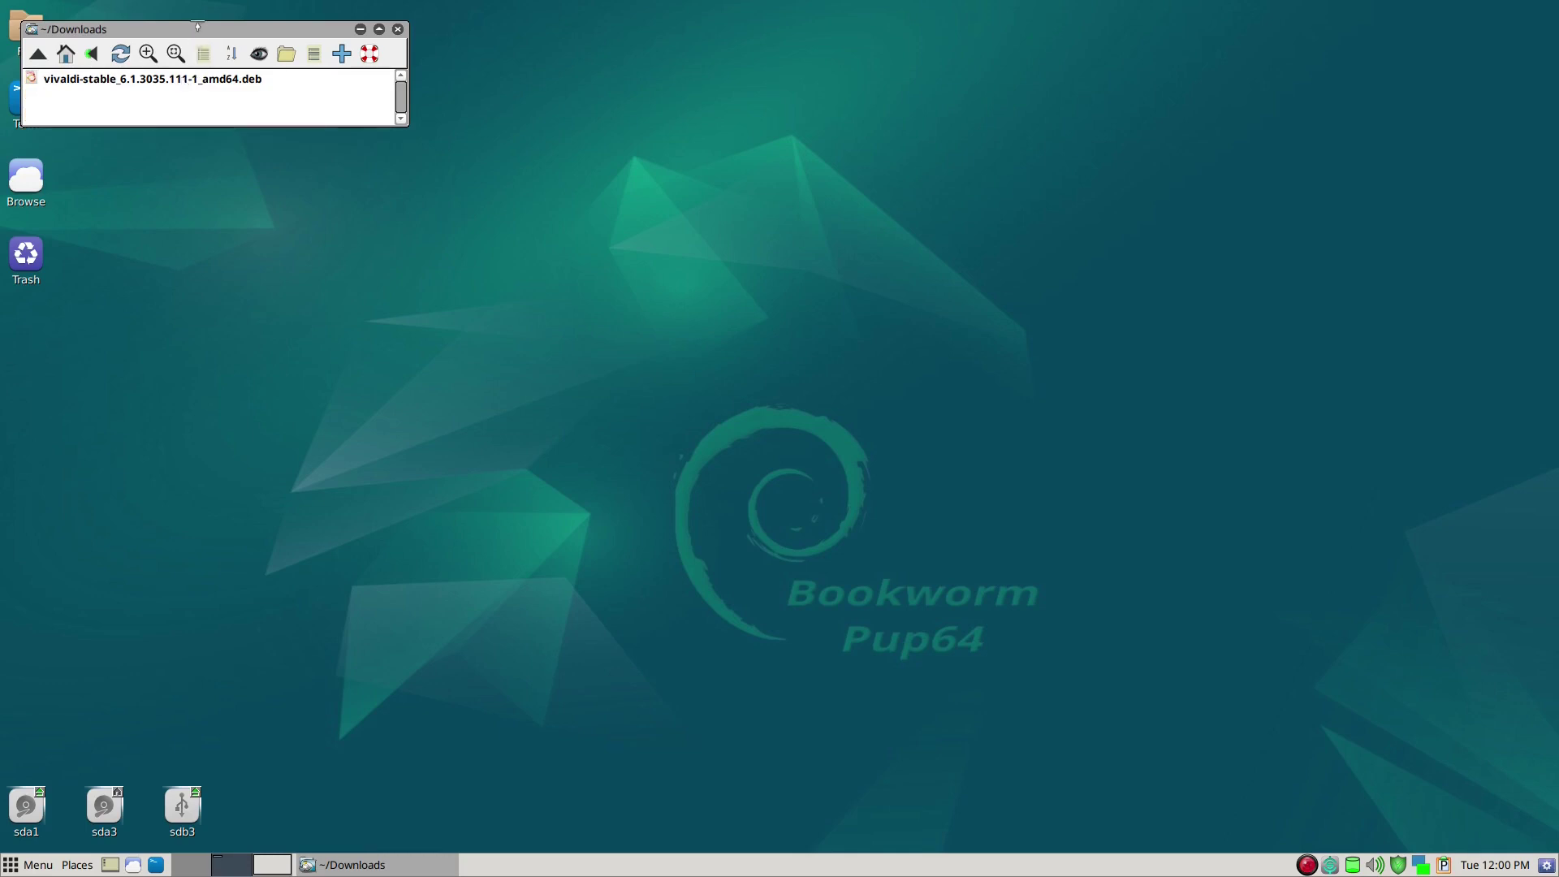
drag(205, 32, 500, 130)
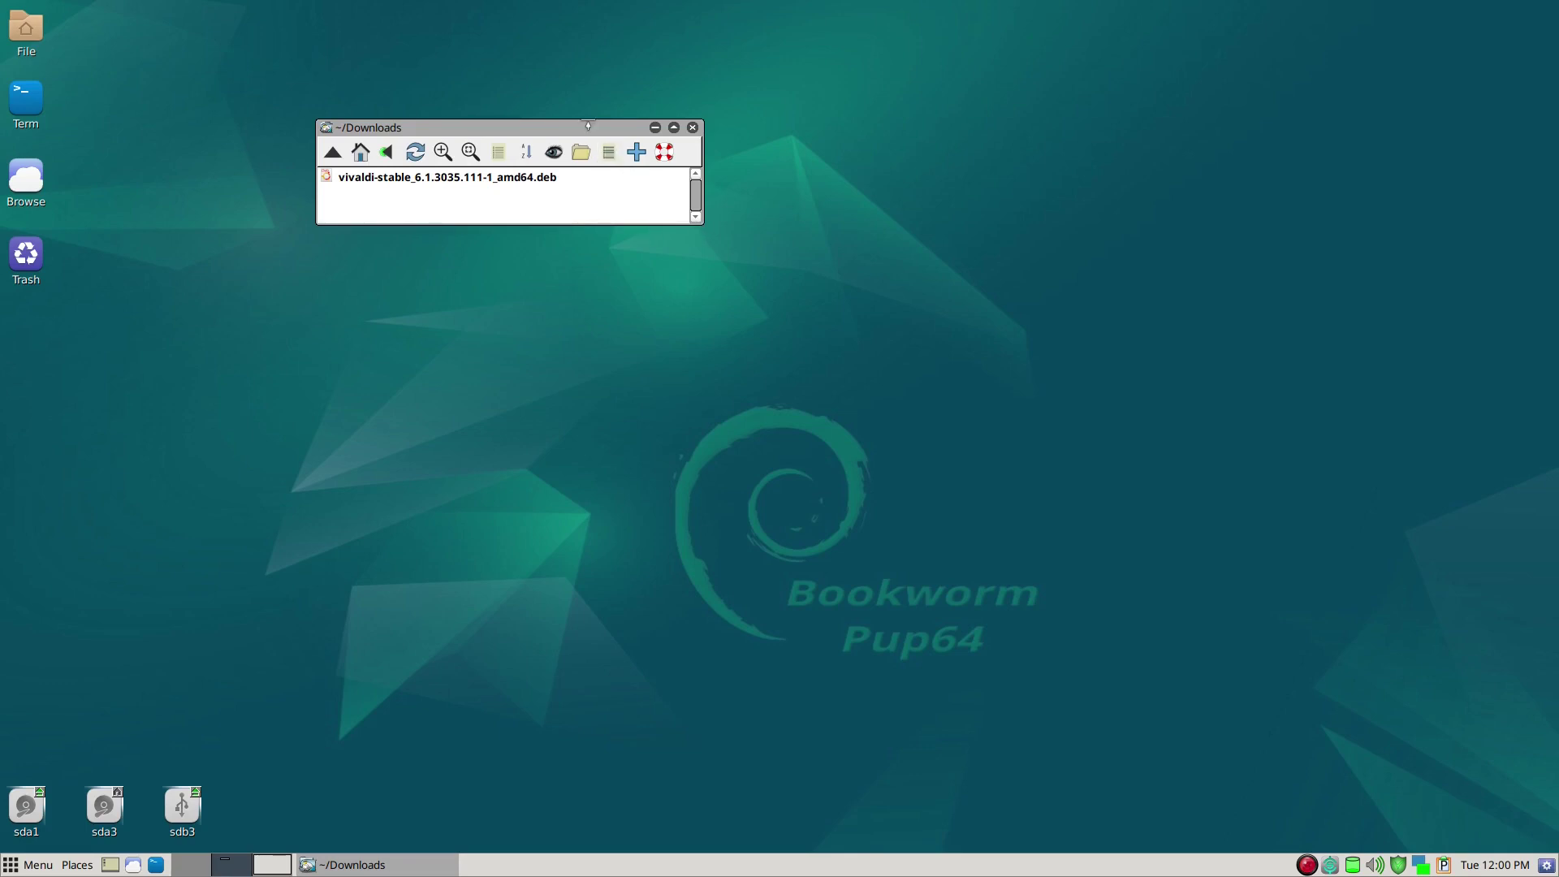
drag(588, 131, 607, 227)
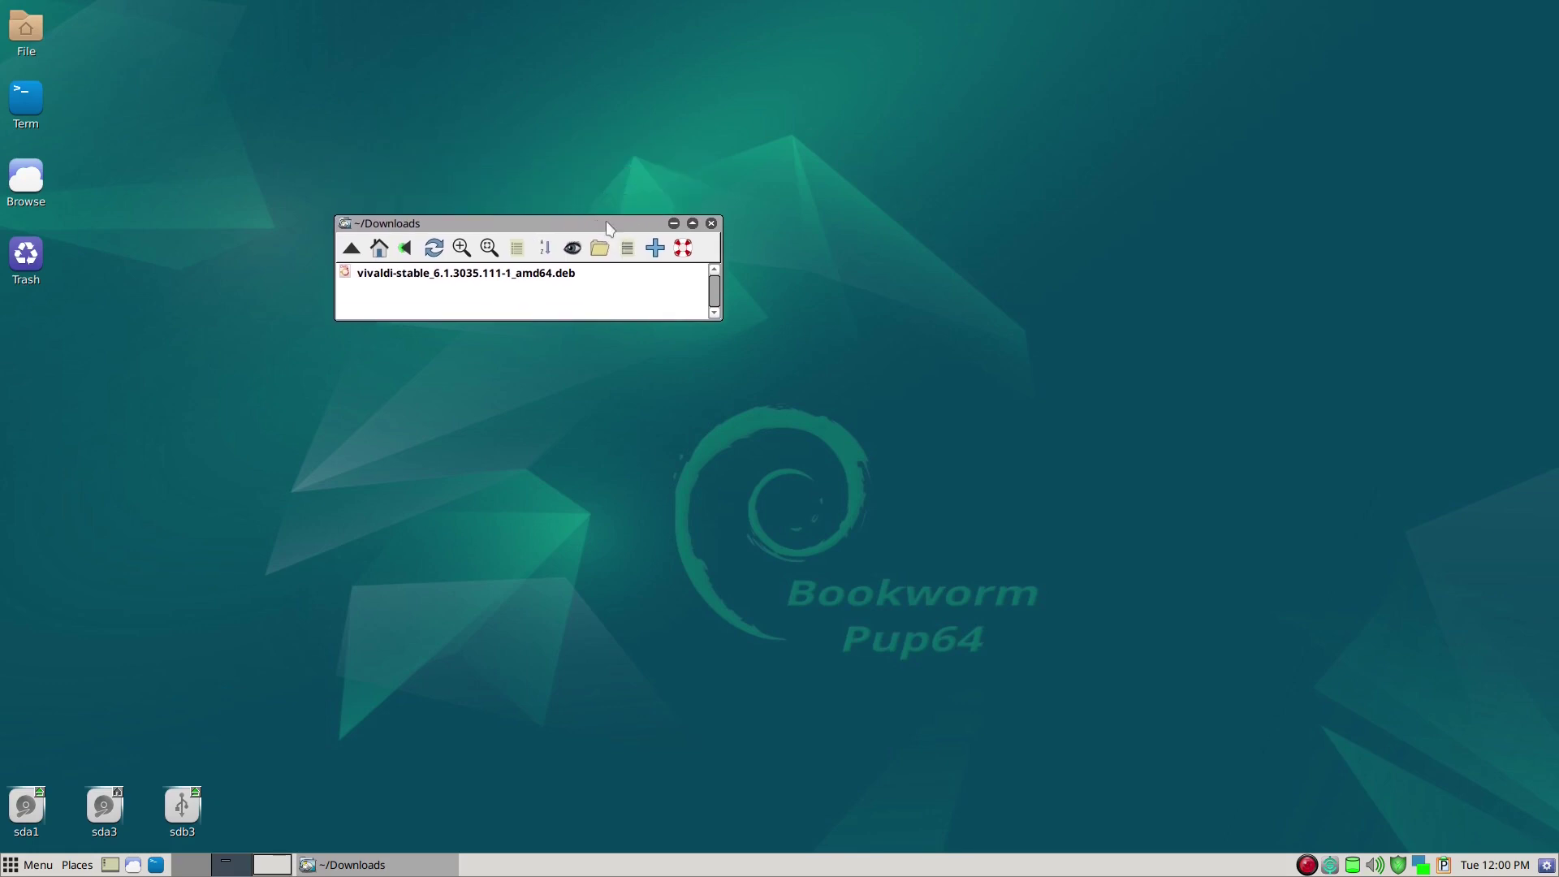
- Open vivaldi-stable_6.1.3035.111-1_amd64.deb in Package Installer and reposition its window to read the status
click(544, 276)
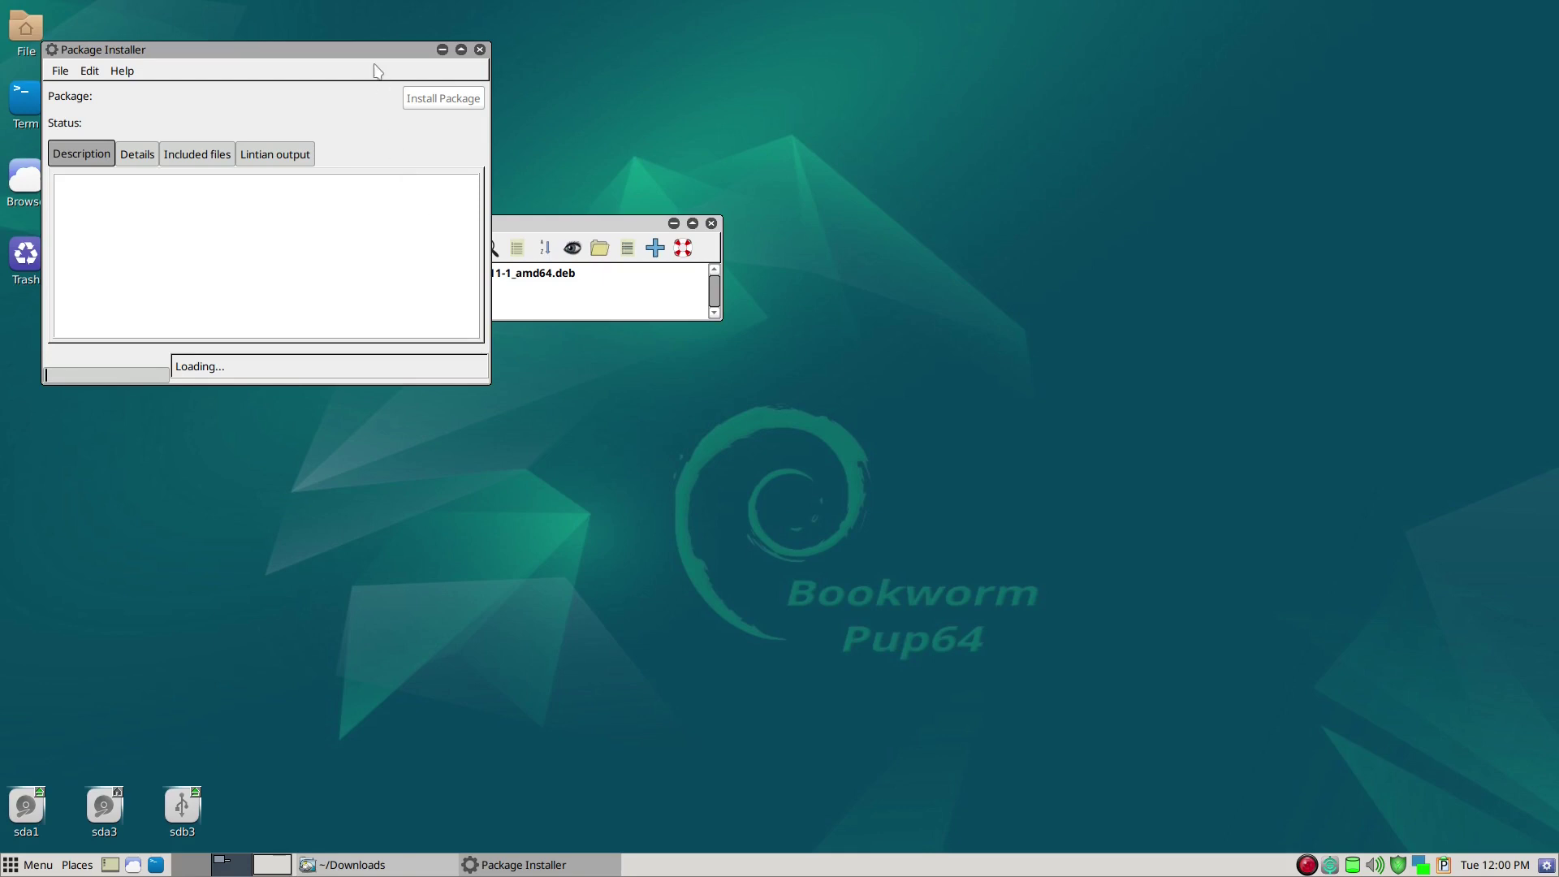
drag(367, 54, 779, 56)
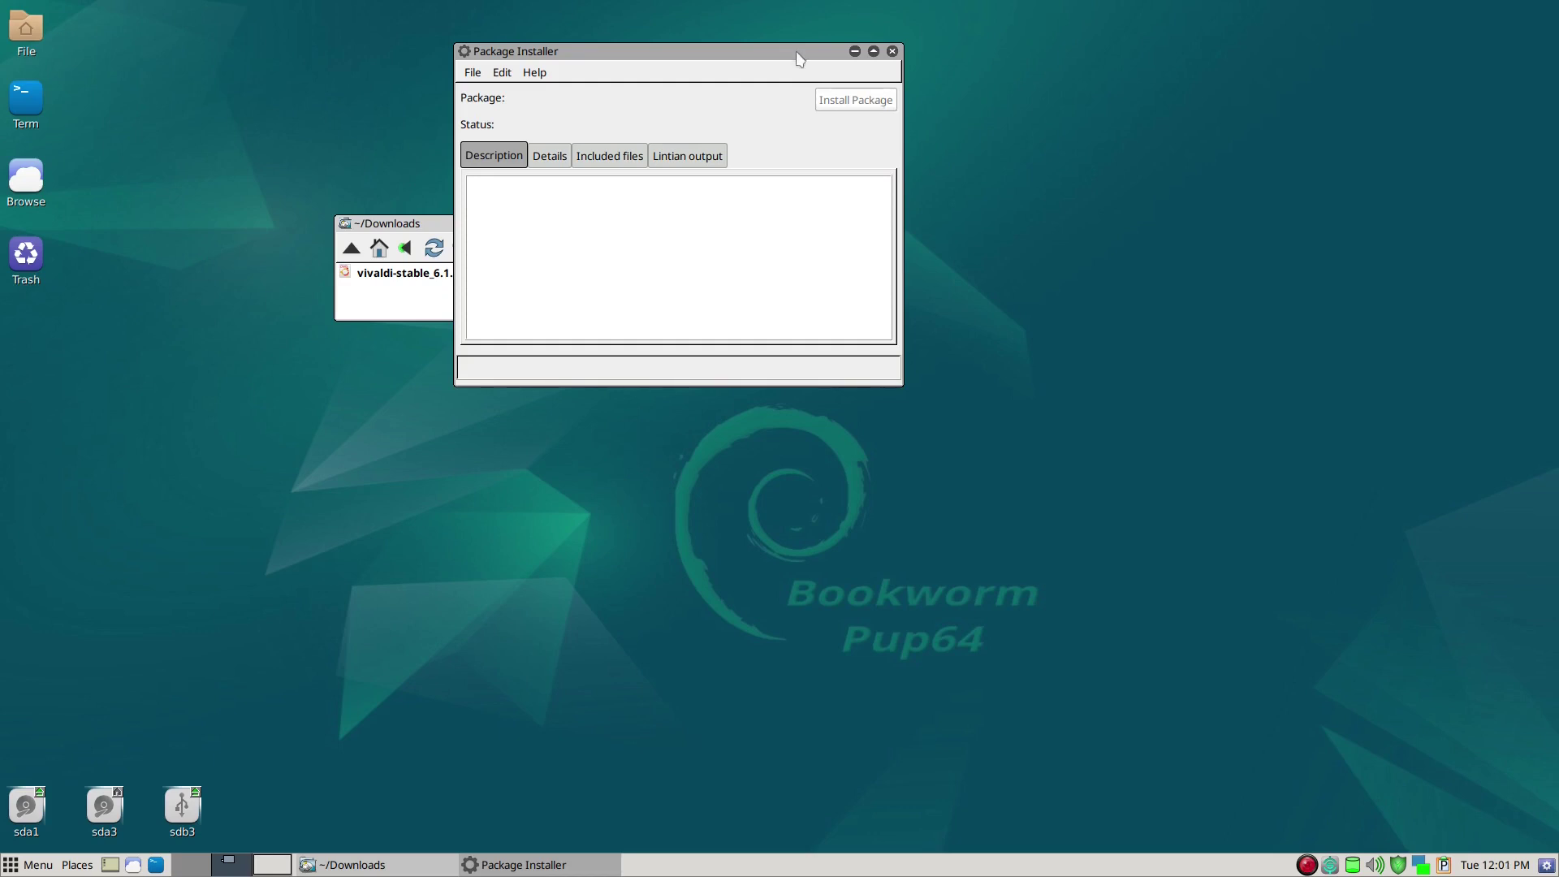
drag(796, 51, 811, 95)
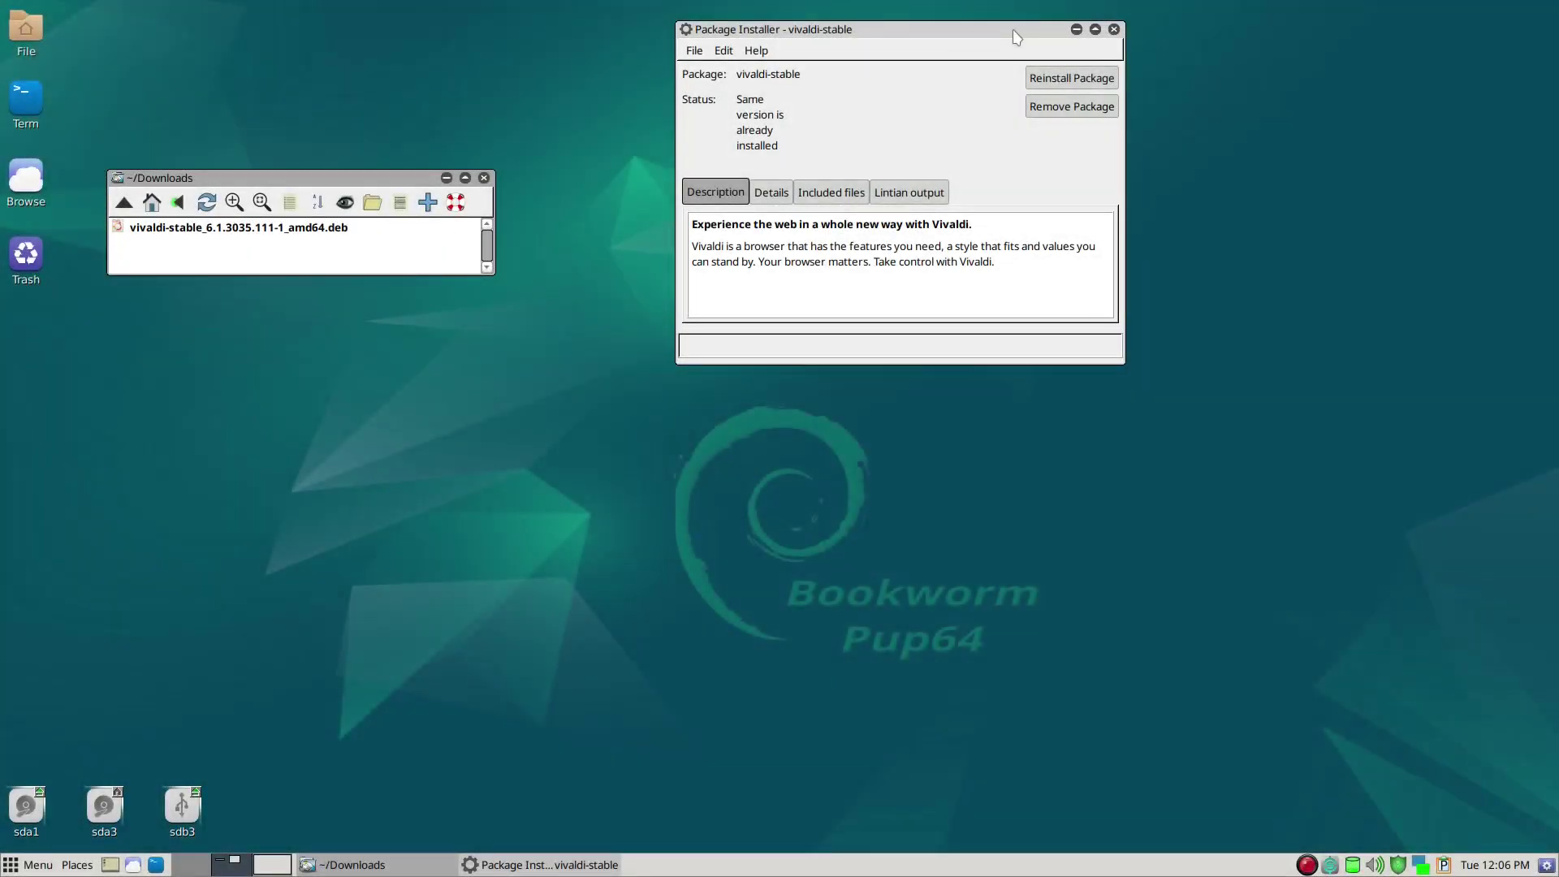
drag(1011, 29, 988, 37)
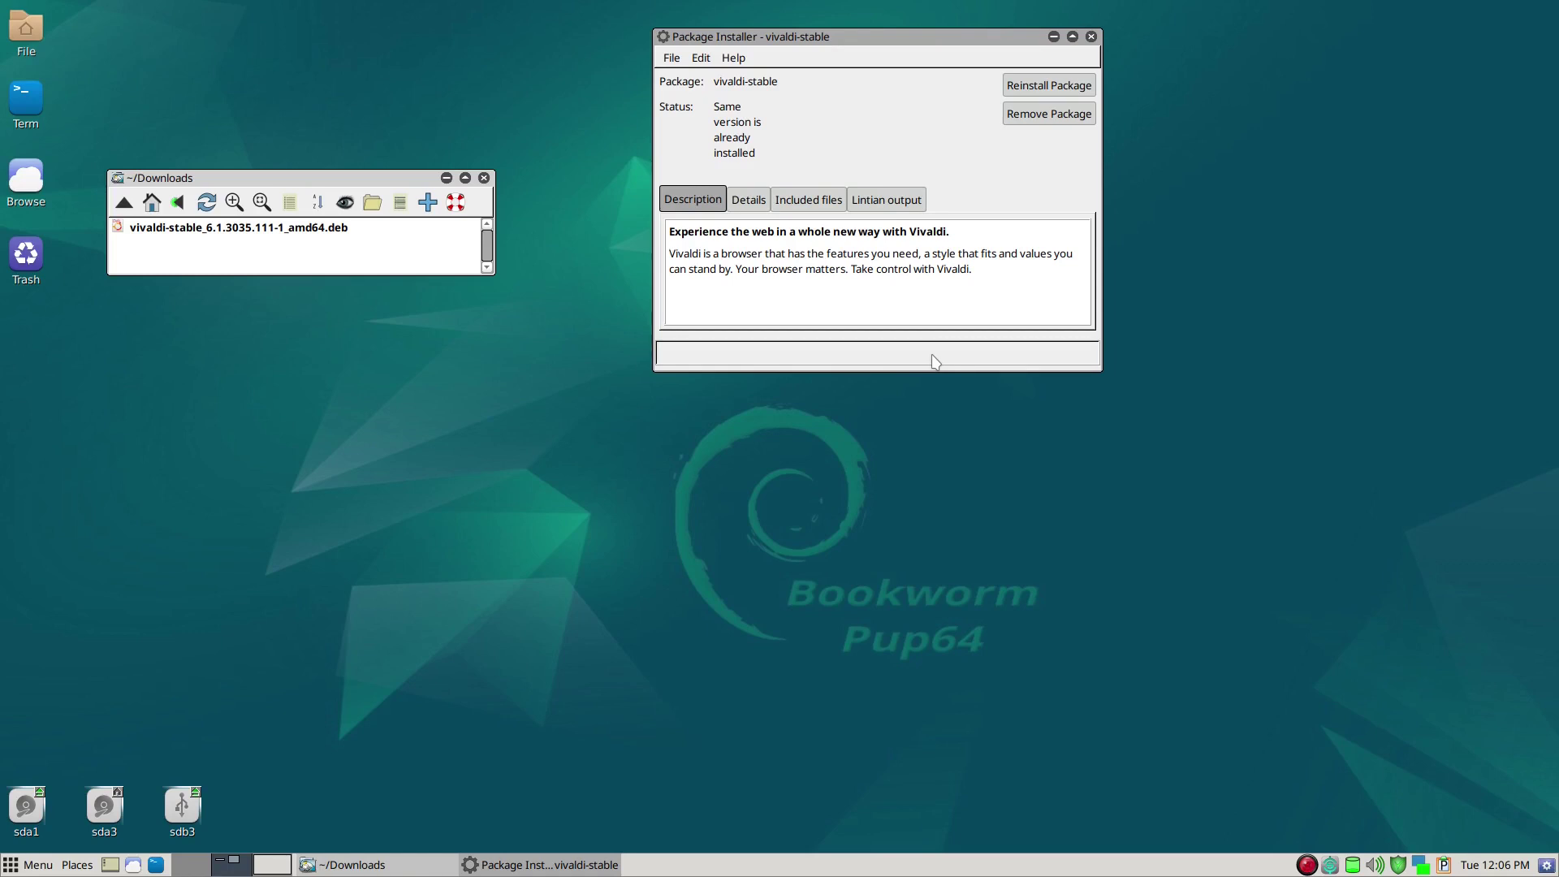
- Close the Package Installer and launch Vivaldi from the desktop's Internet menu
click(1091, 36)
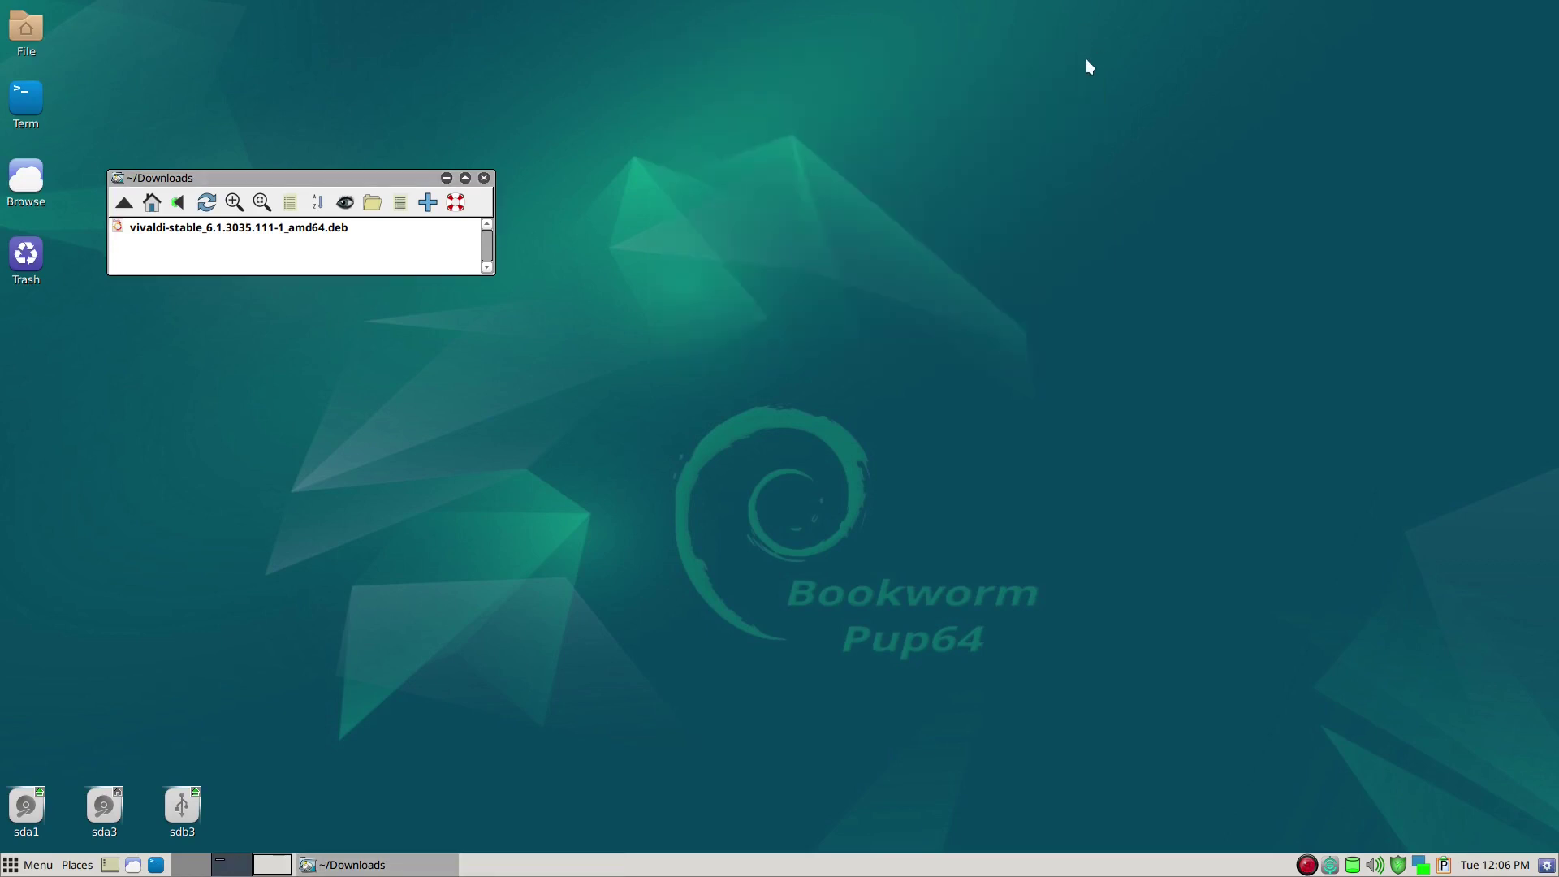
right_click(1070, 99)
mouse_move(1080, 107)
mouse_move(1121, 357)
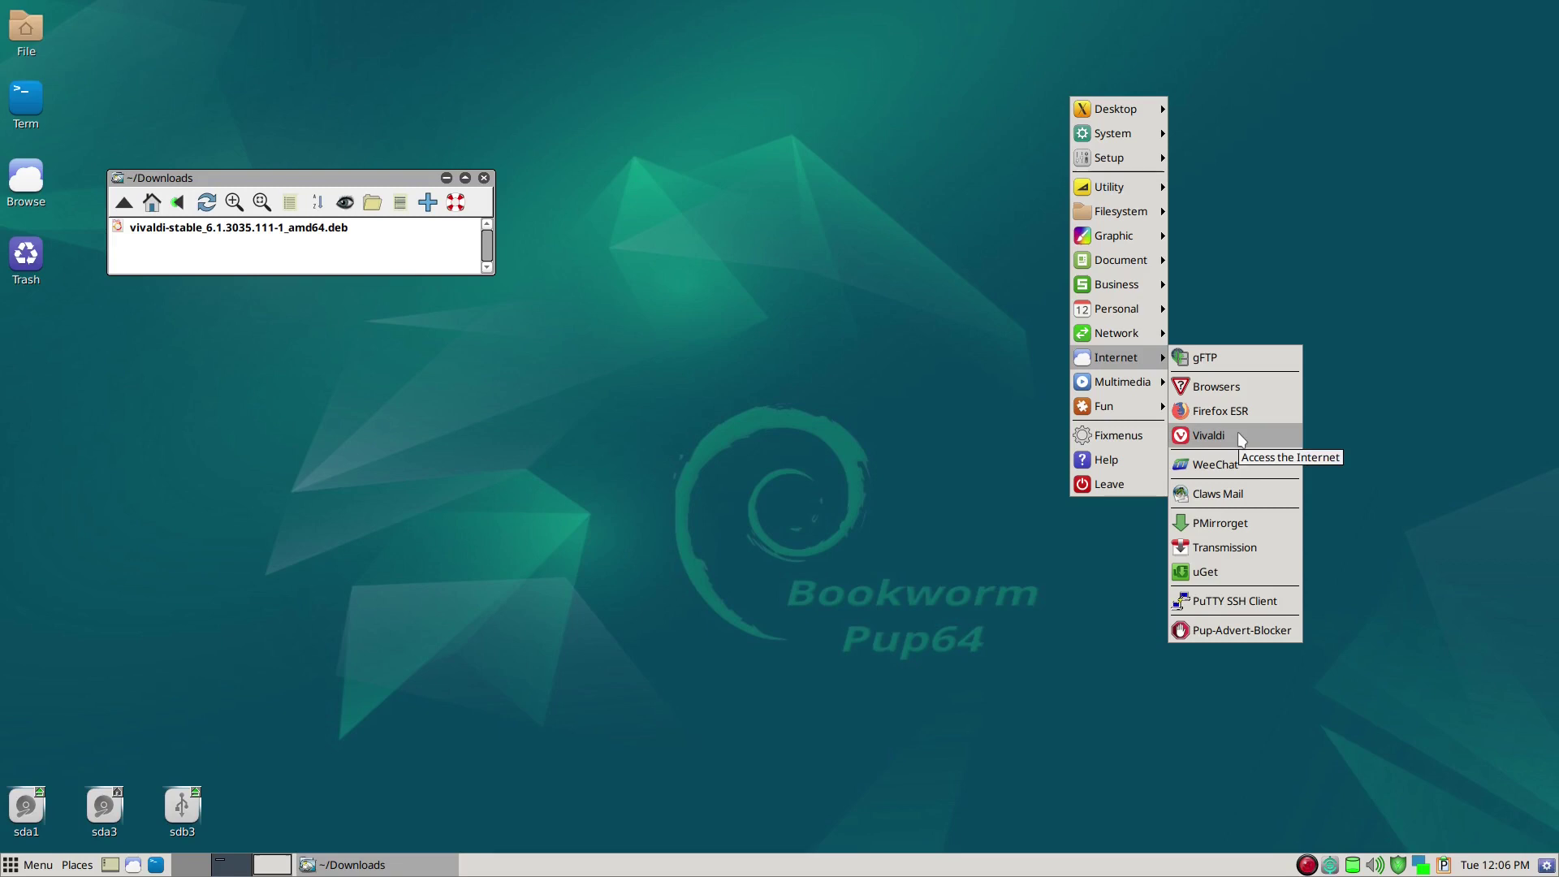
click(1240, 438)
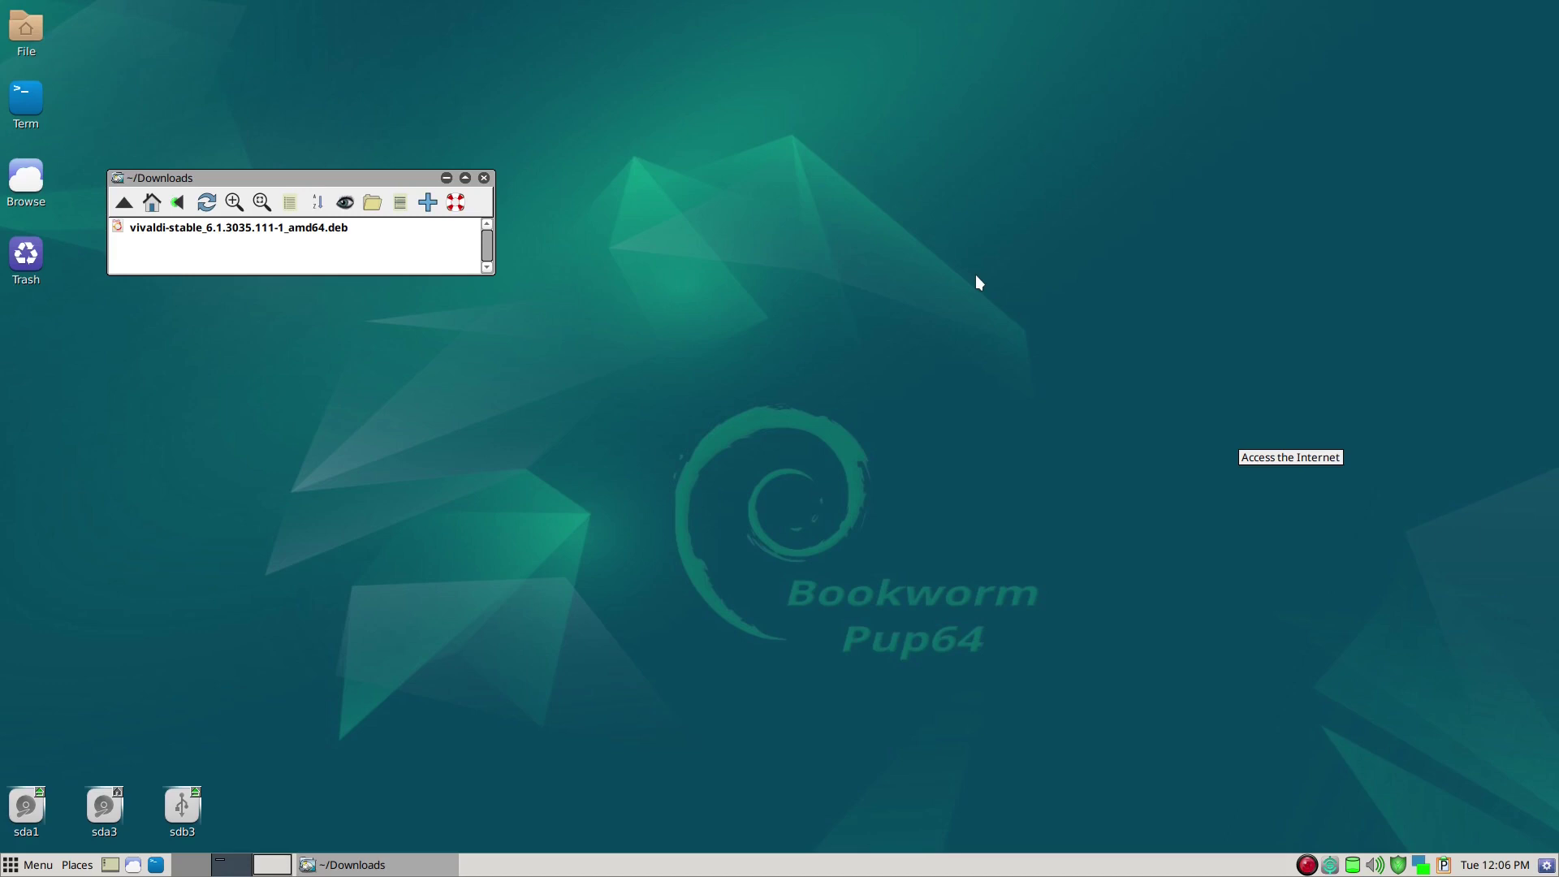
- Move the Downloads window higher and open an LXTerminal window beside it
drag(220, 177, 219, 114)
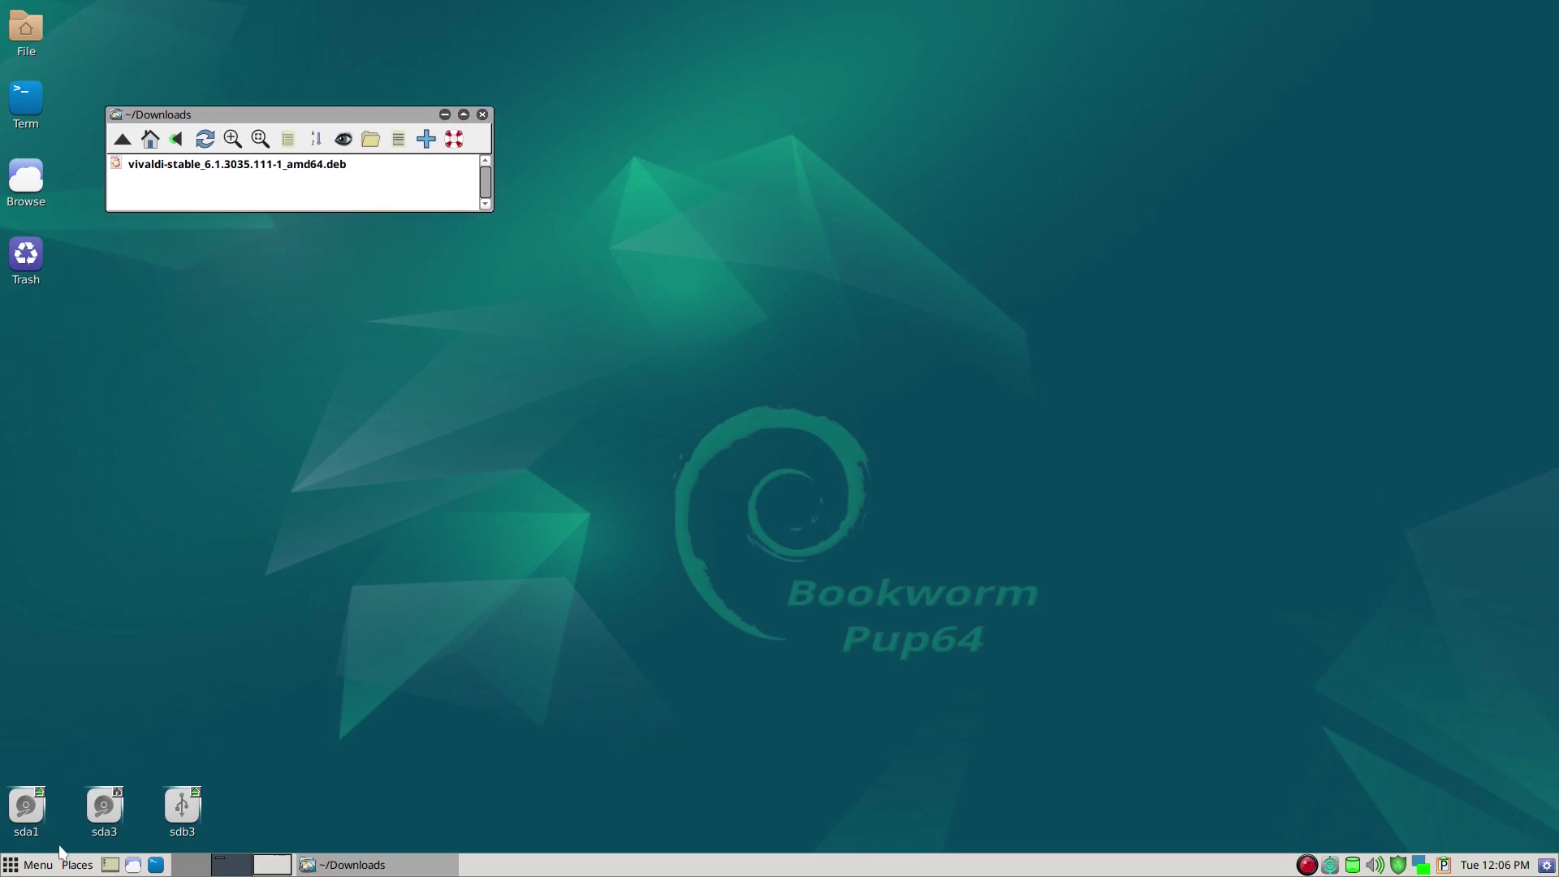
right_click(348, 203)
mouse_move(349, 204)
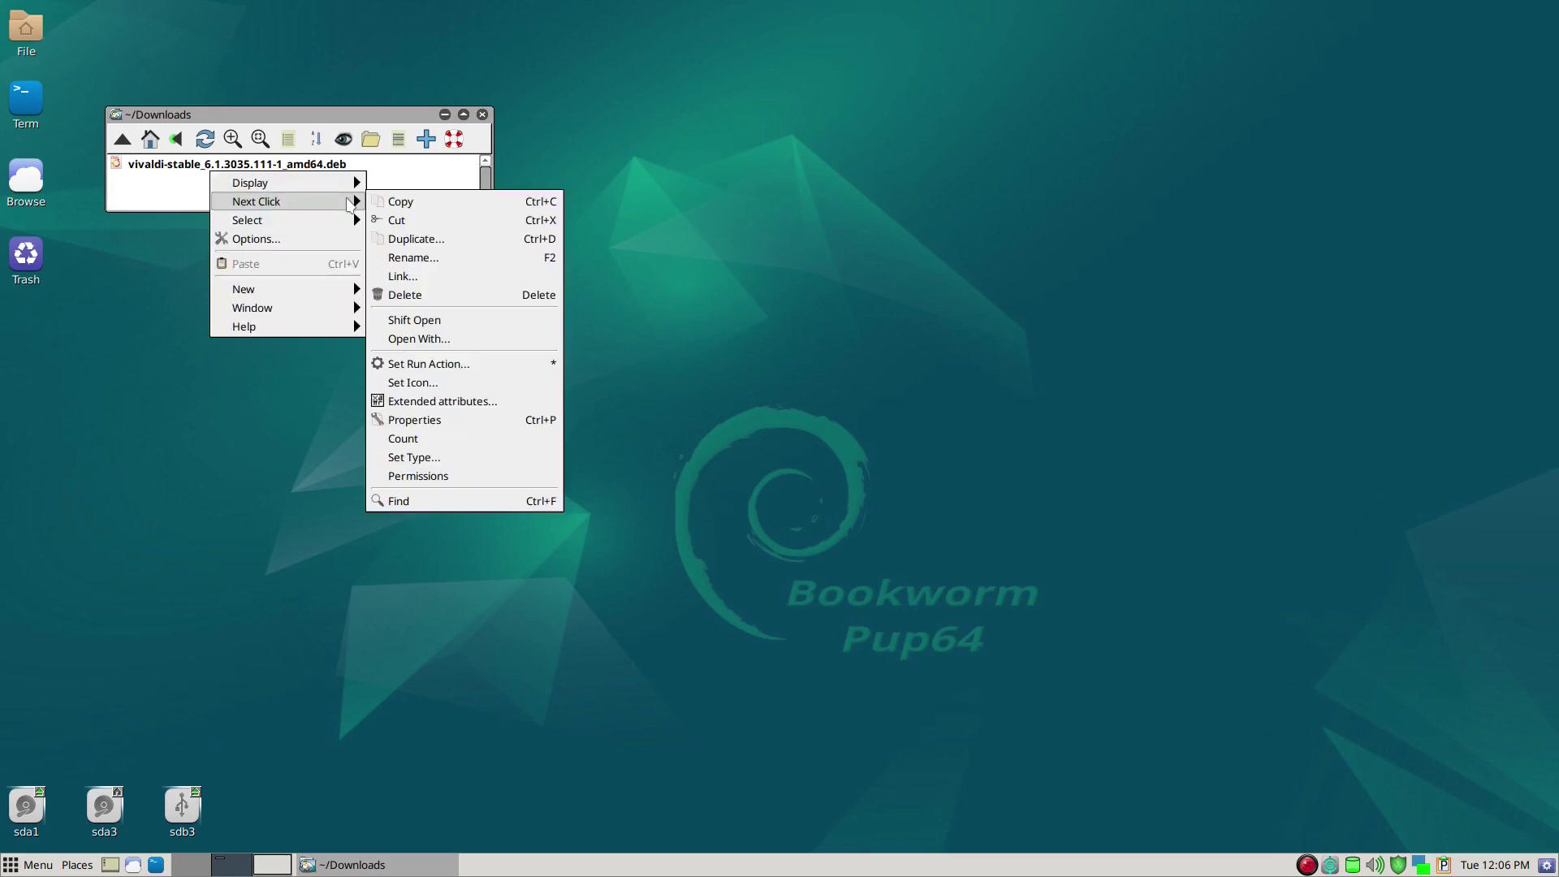
click(138, 193)
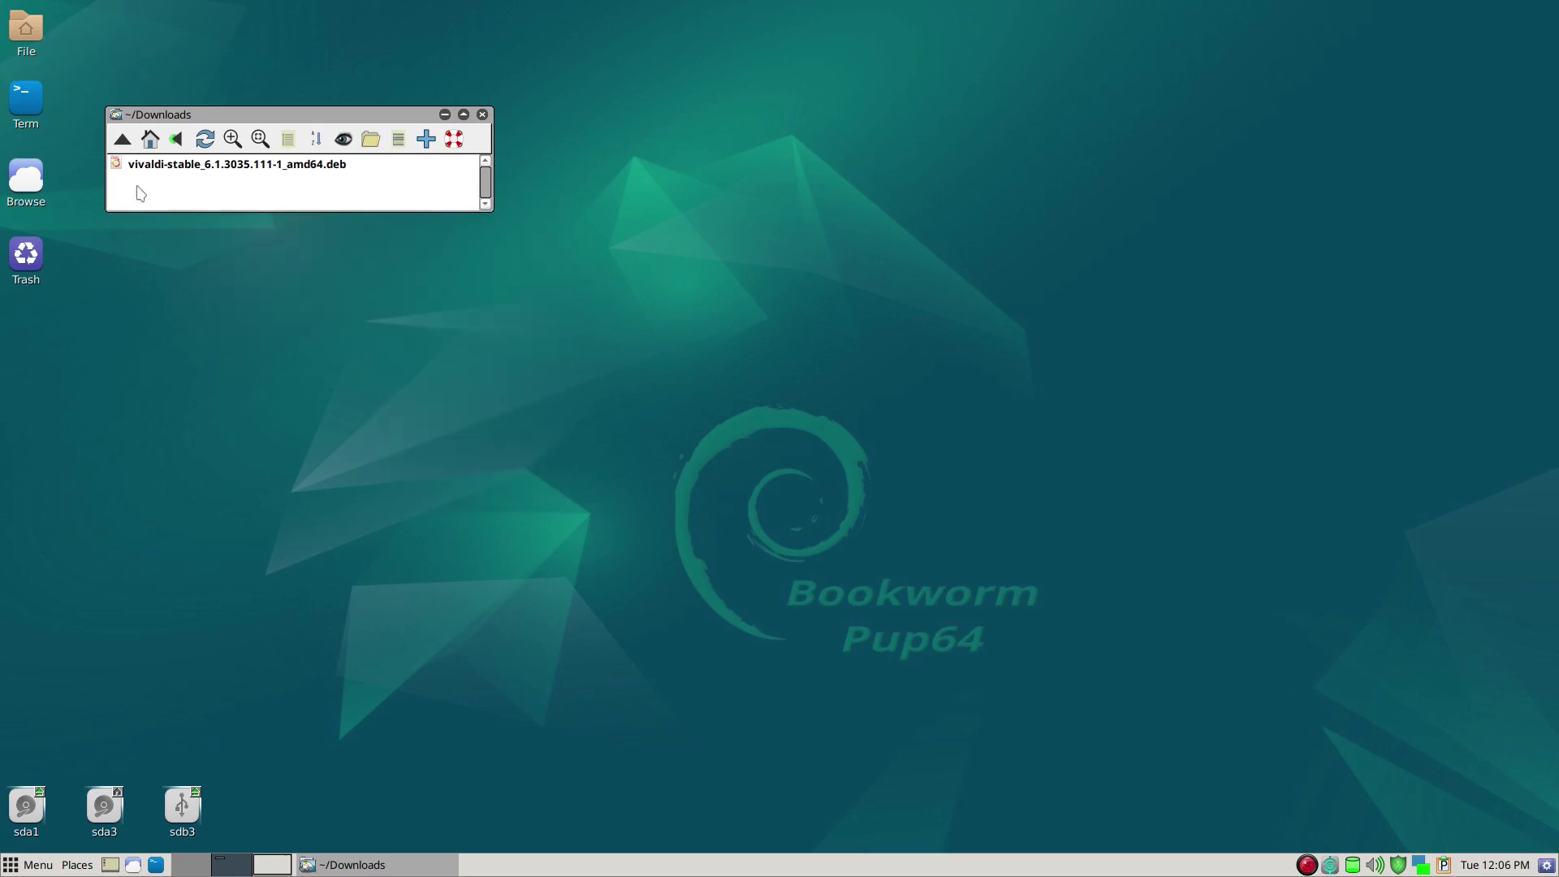
key(grave)
- Run vivaldi-stable in the terminal, which refuses to start as root
drag(267, 97, 365, 267)
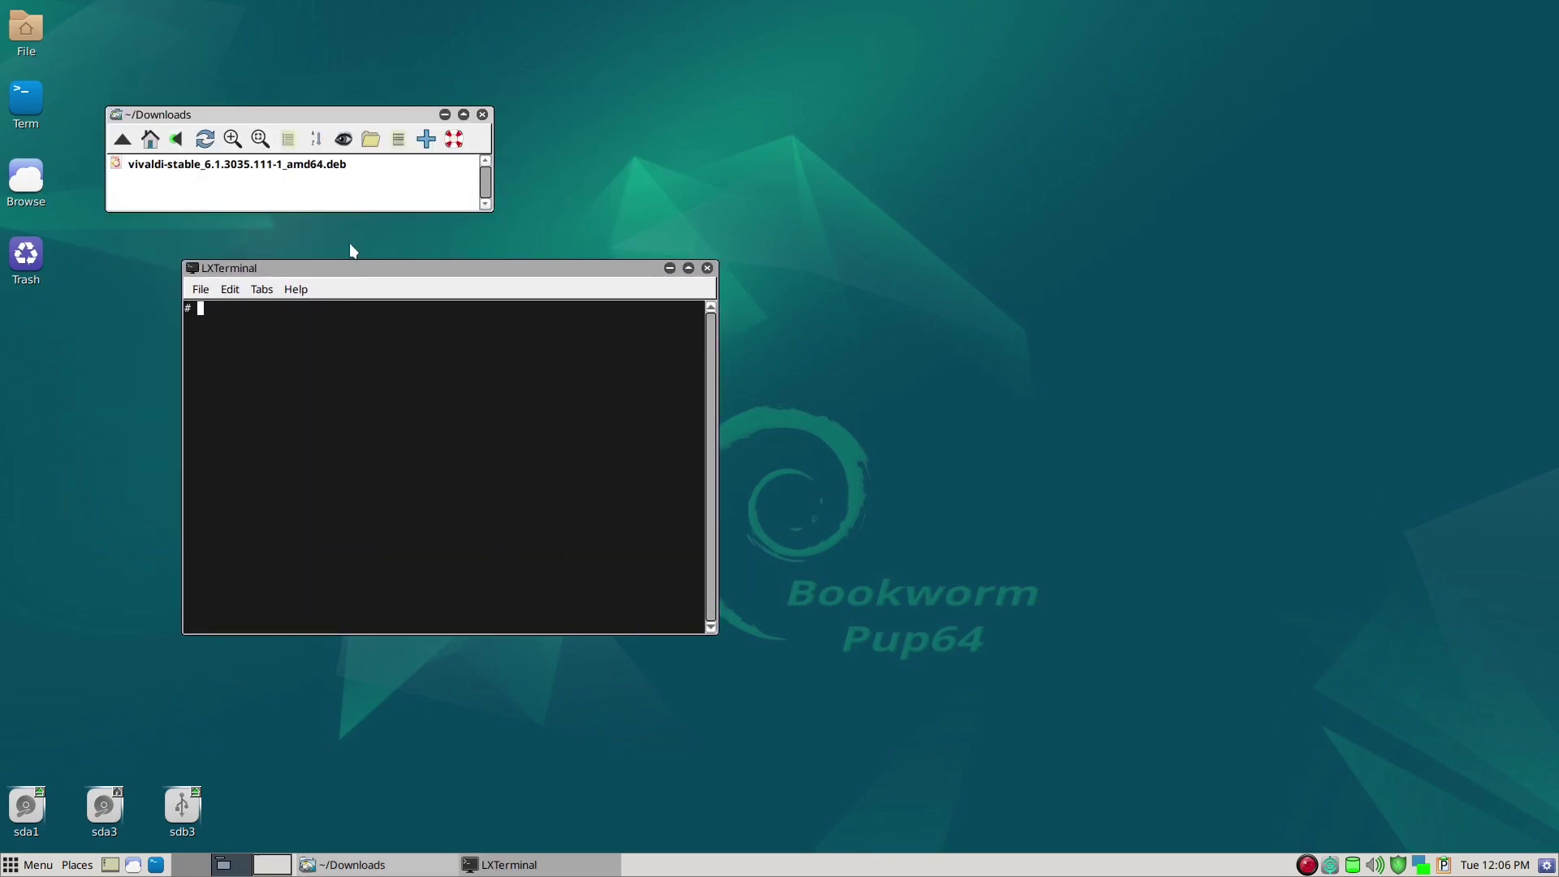
text(vivaldi-stable)
key(Return)
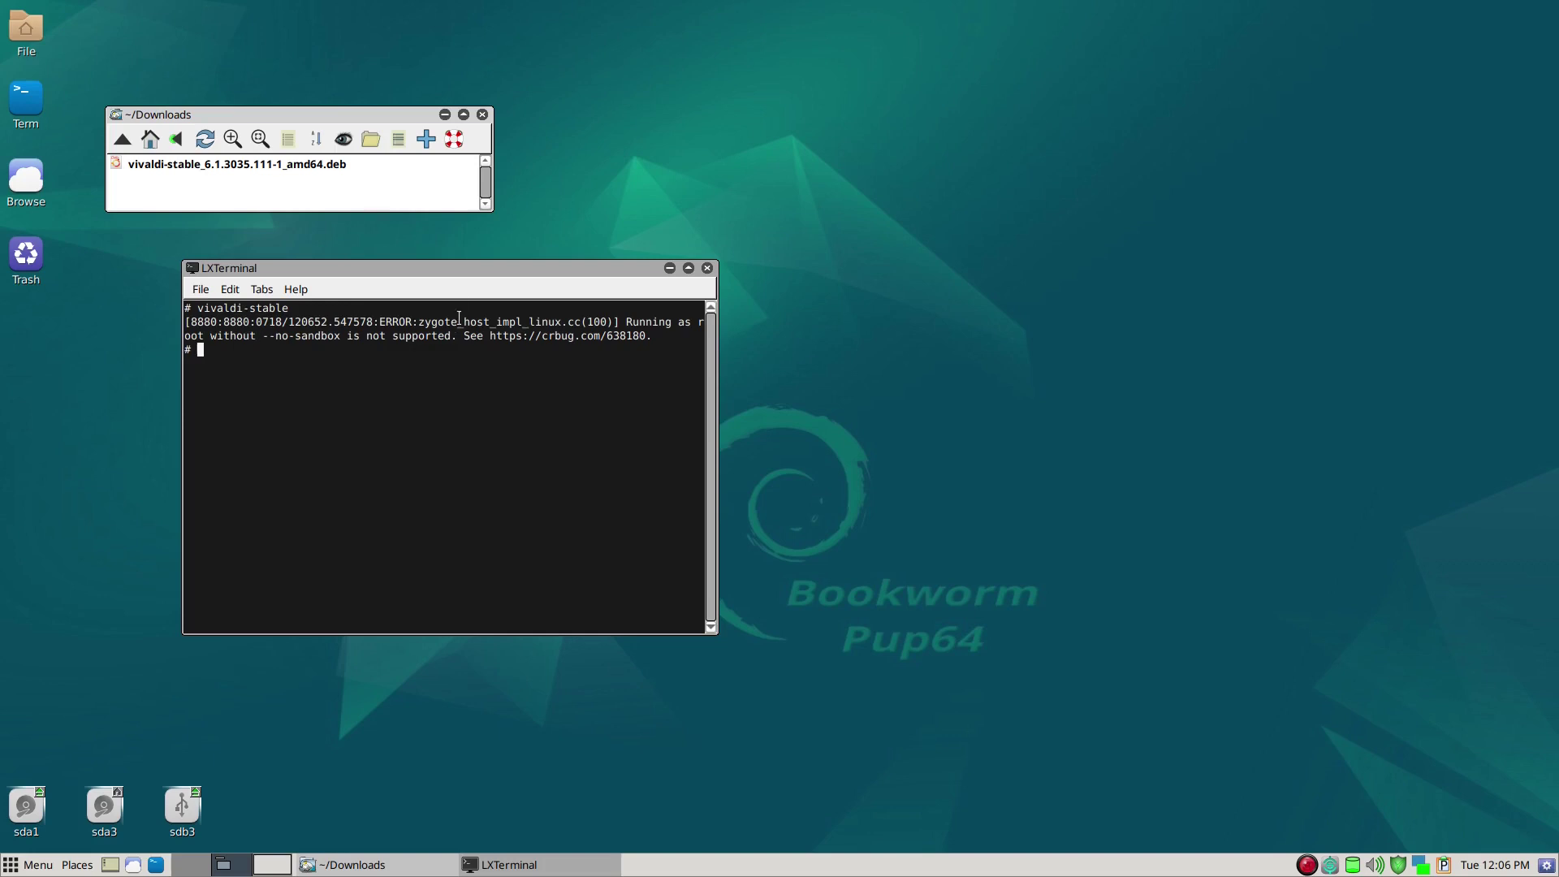
- Recall the previous command and extend it to 'vivaldi-stable --no-sandbox &'
drag(462, 266, 410, 332)
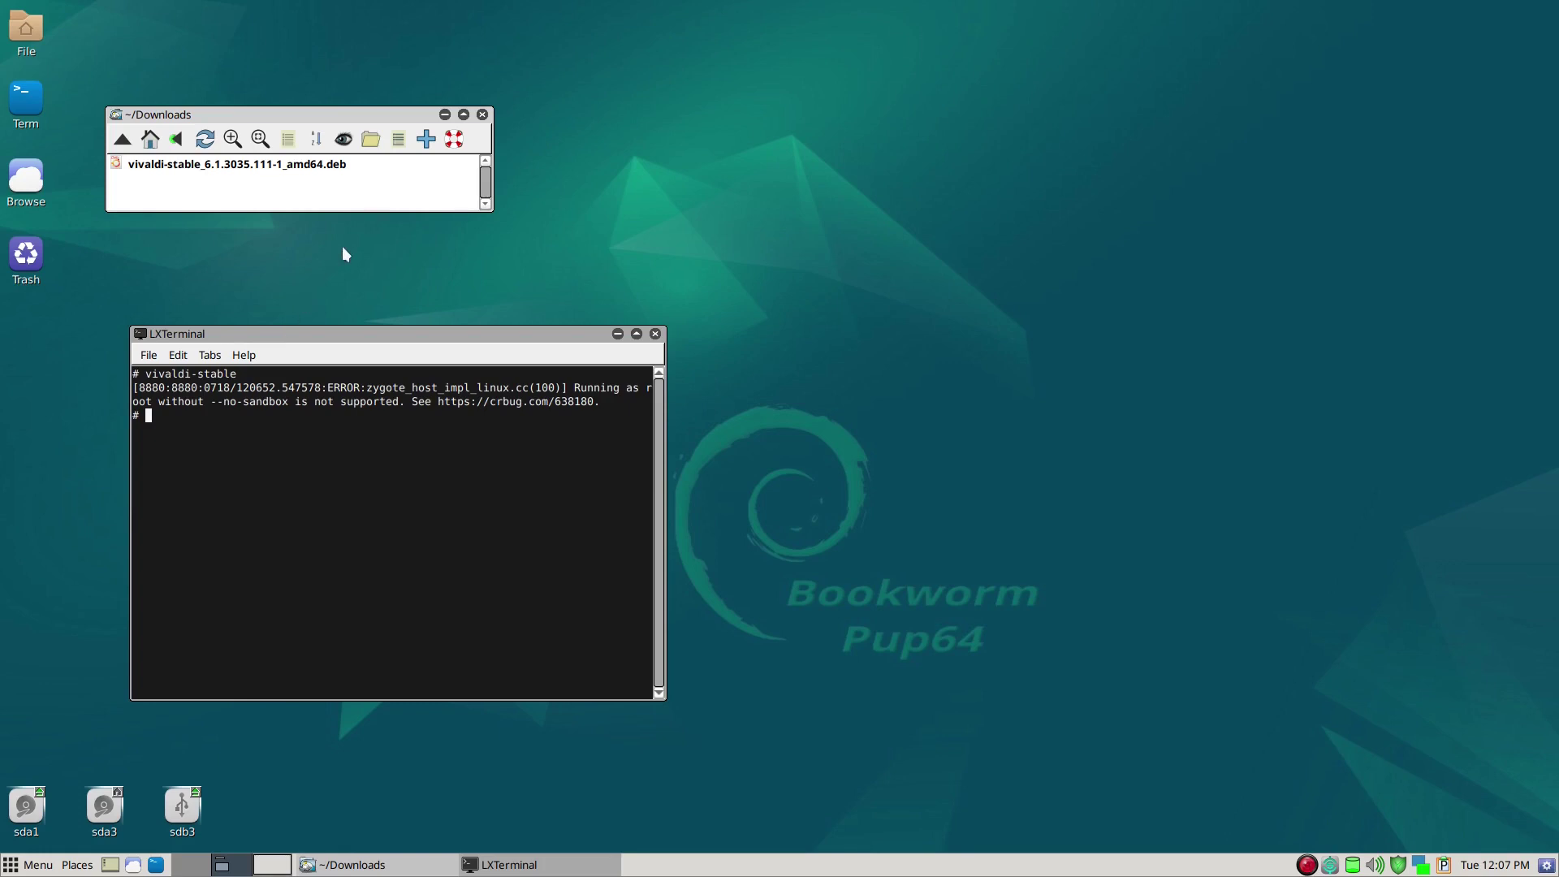
click(399, 120)
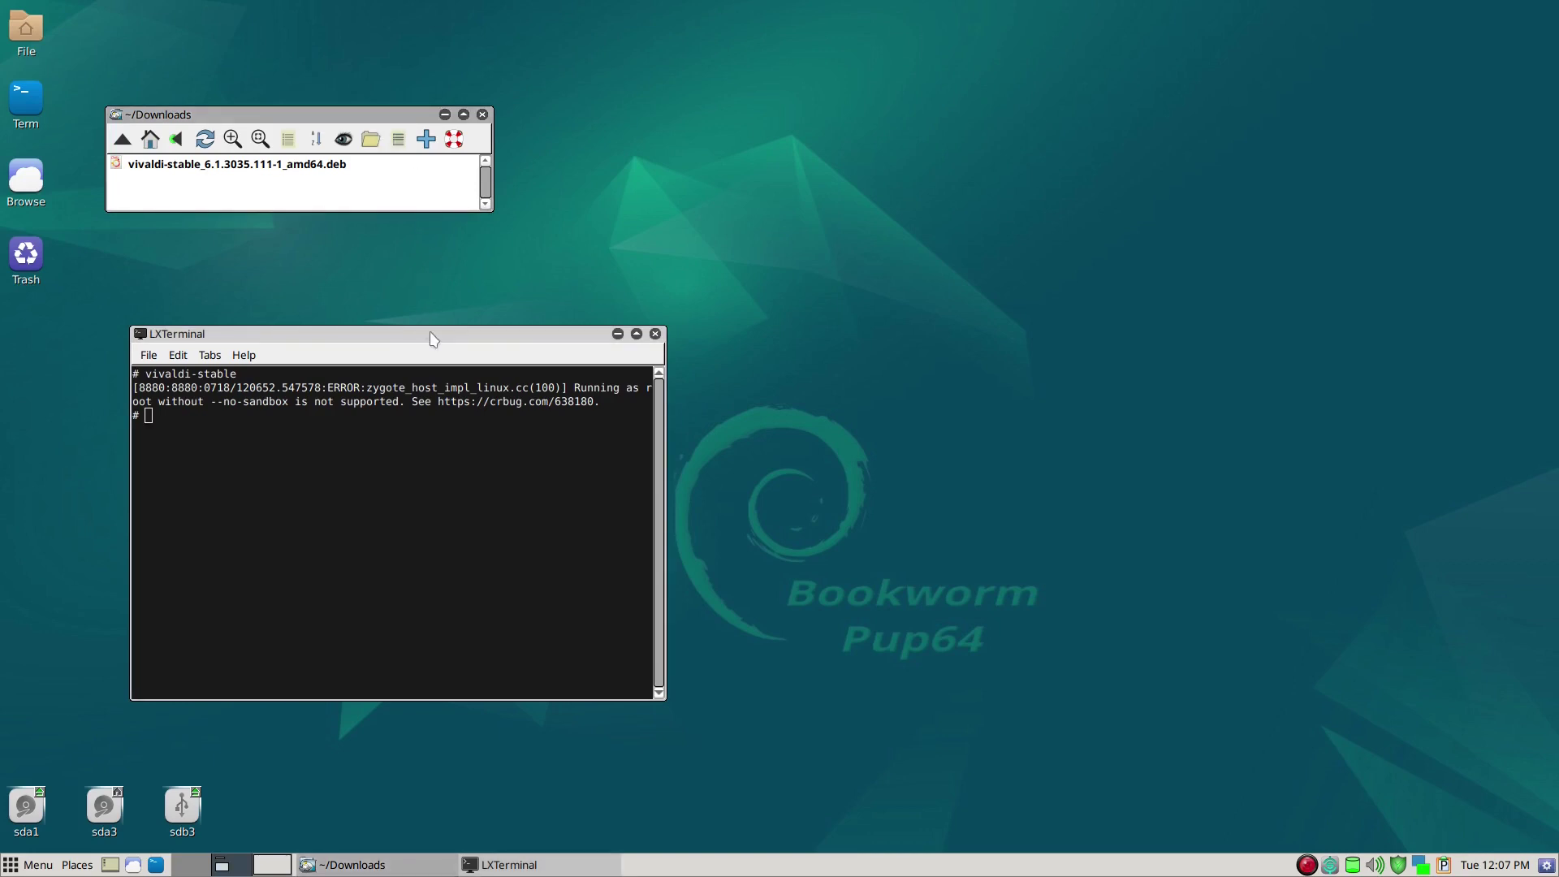
drag(429, 331, 440, 307)
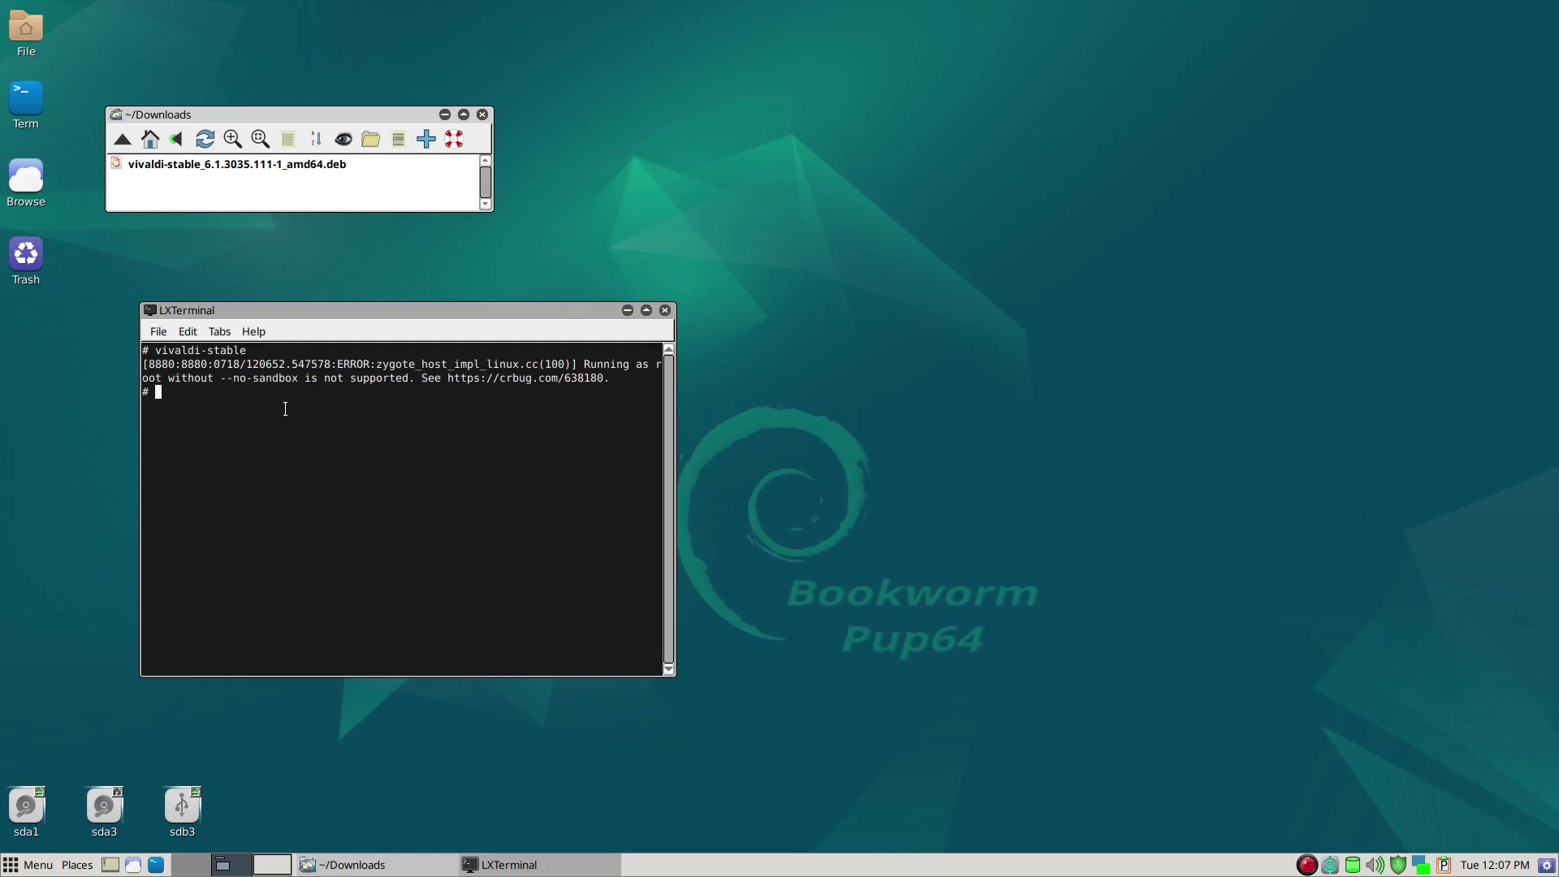
key(Up)
text(--no-sandbox &)
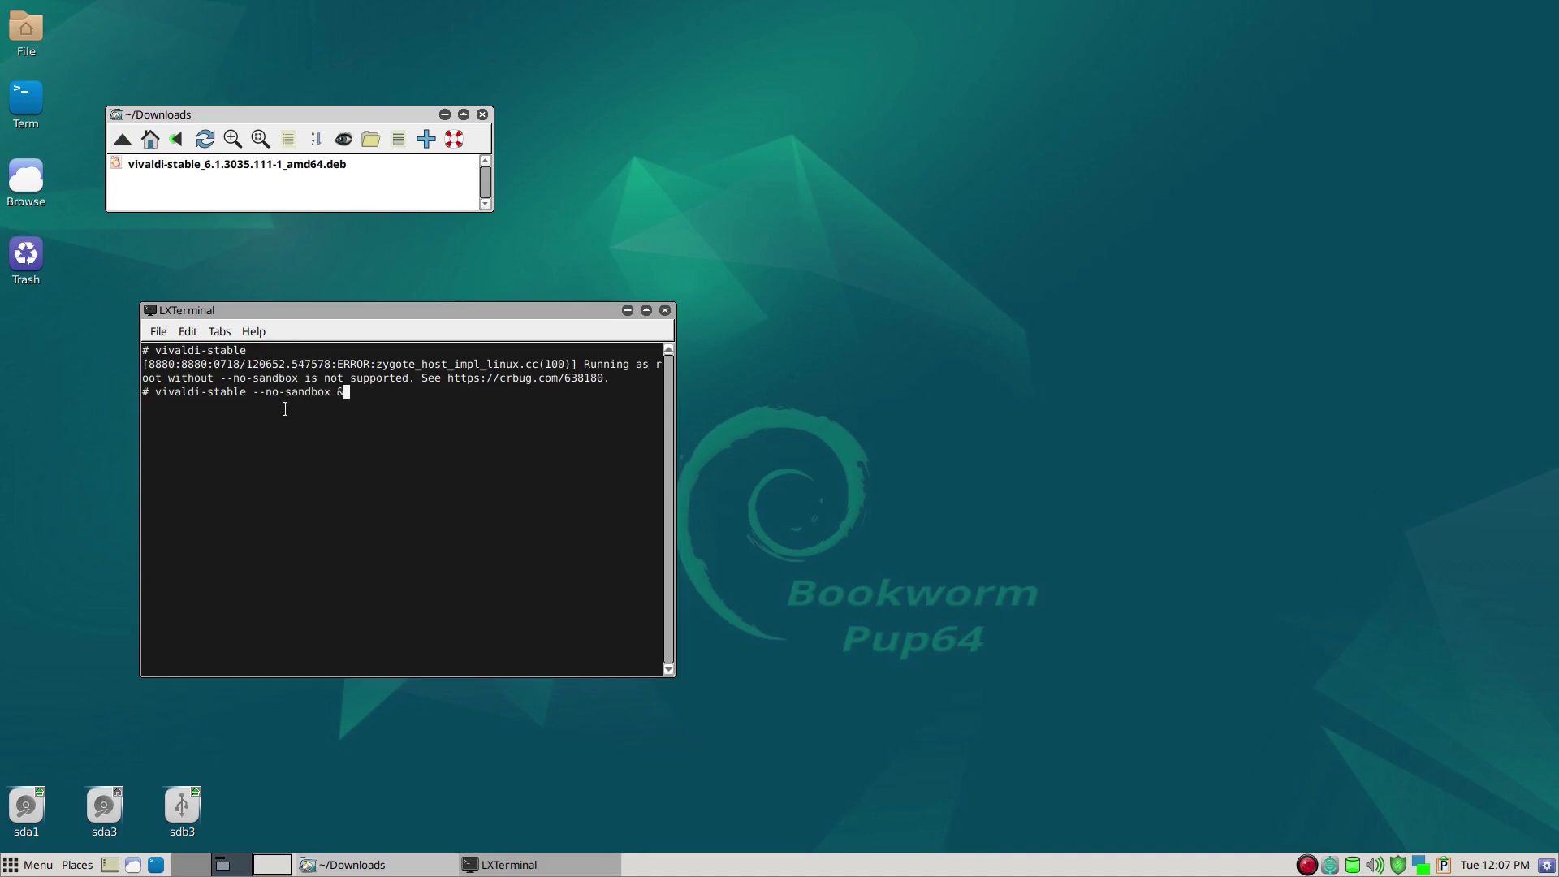
- Start Vivaldi without sandbox, block trackers and ads, skip import, and apply the orange Human theme
key(Return)
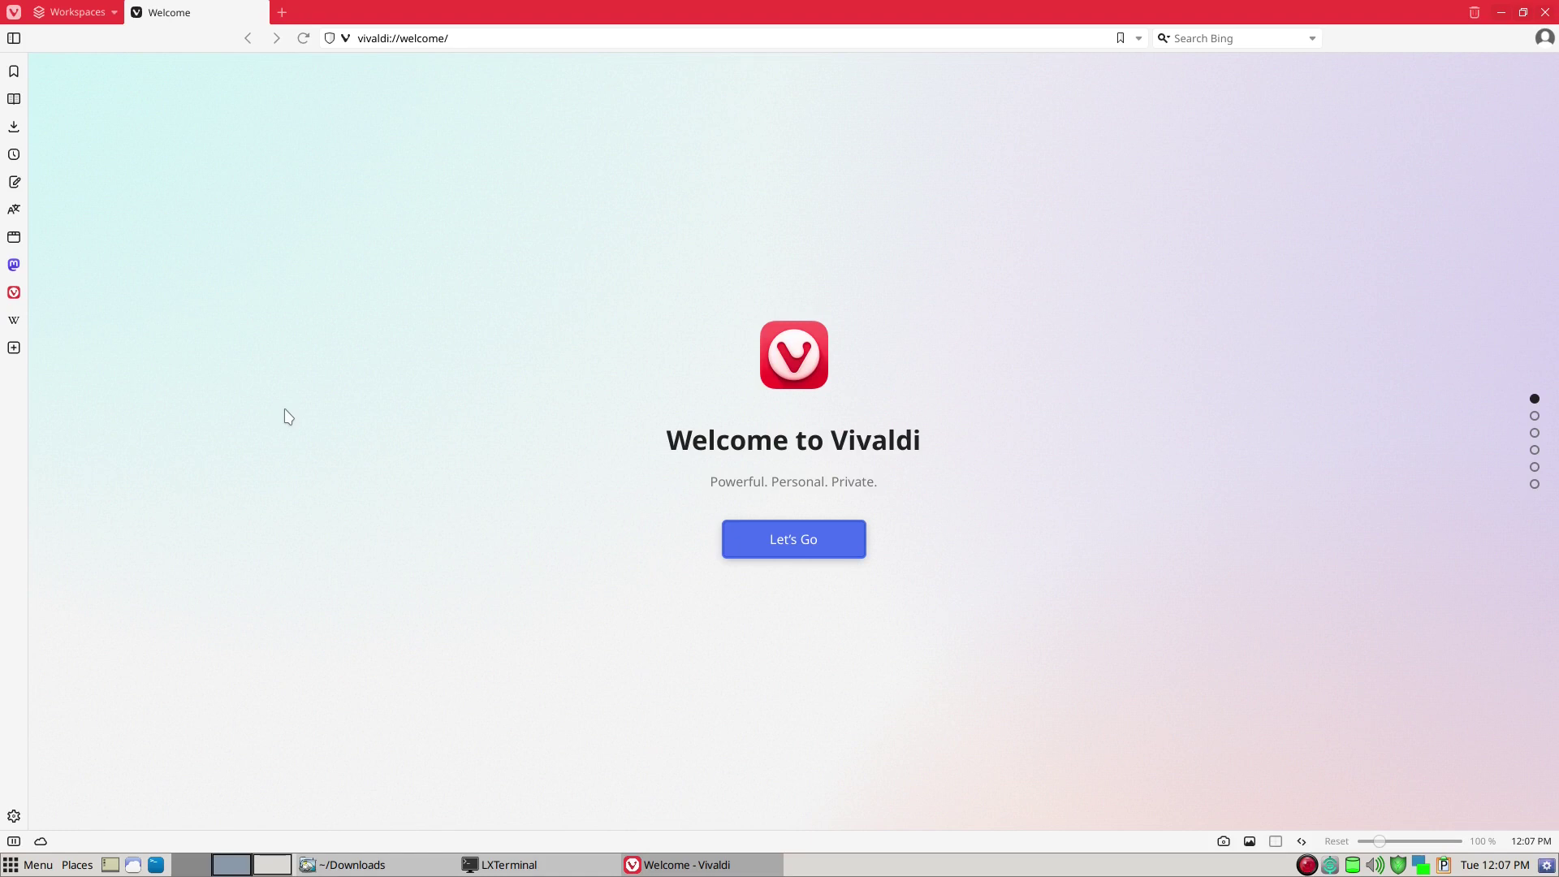
click(811, 540)
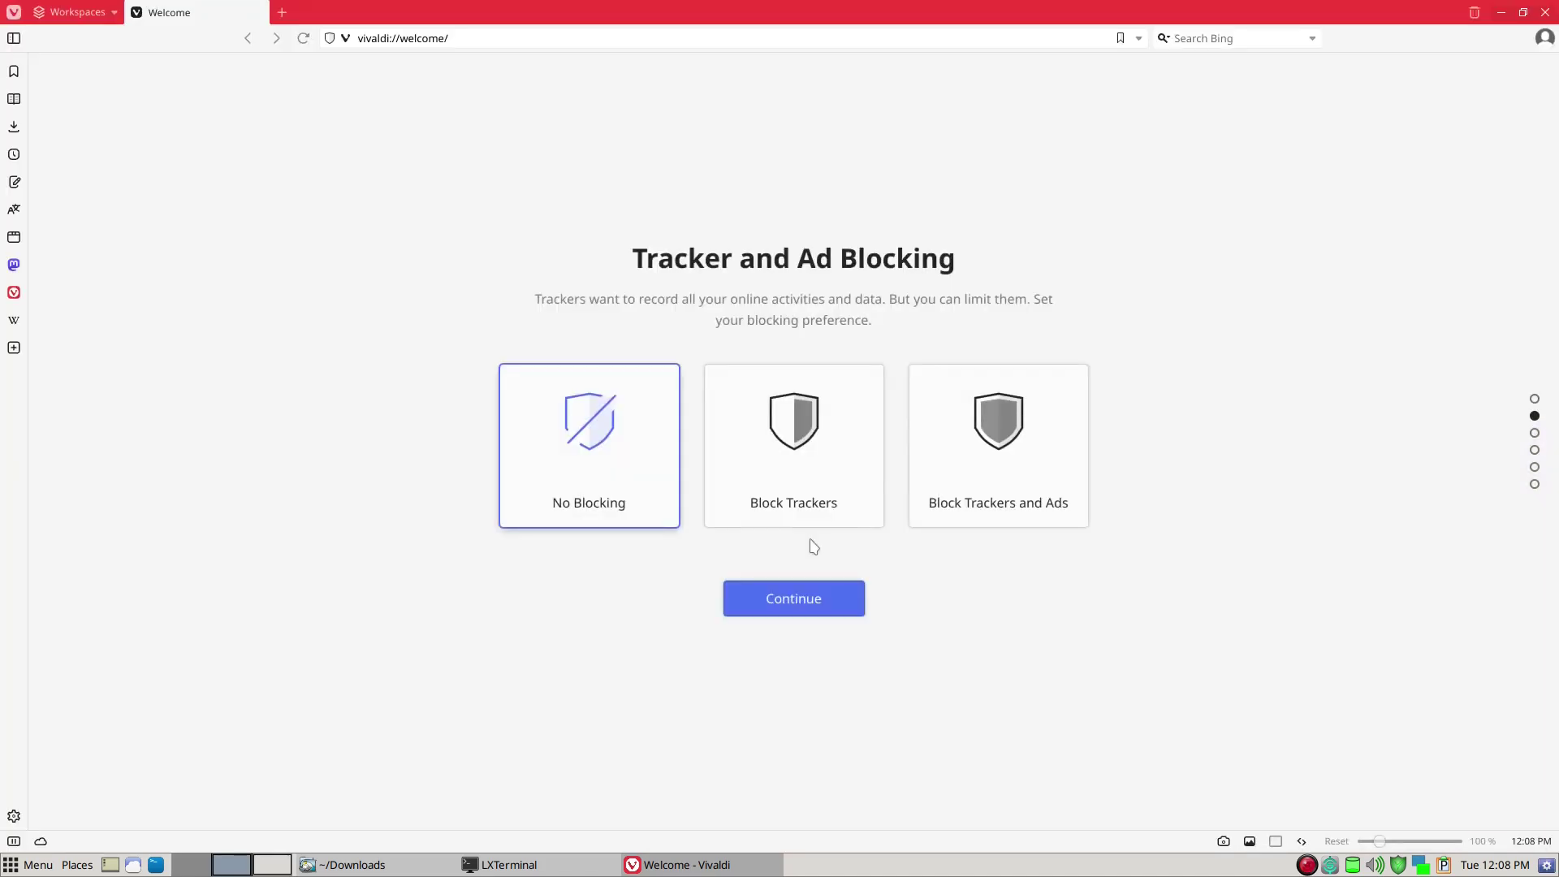
click(1000, 450)
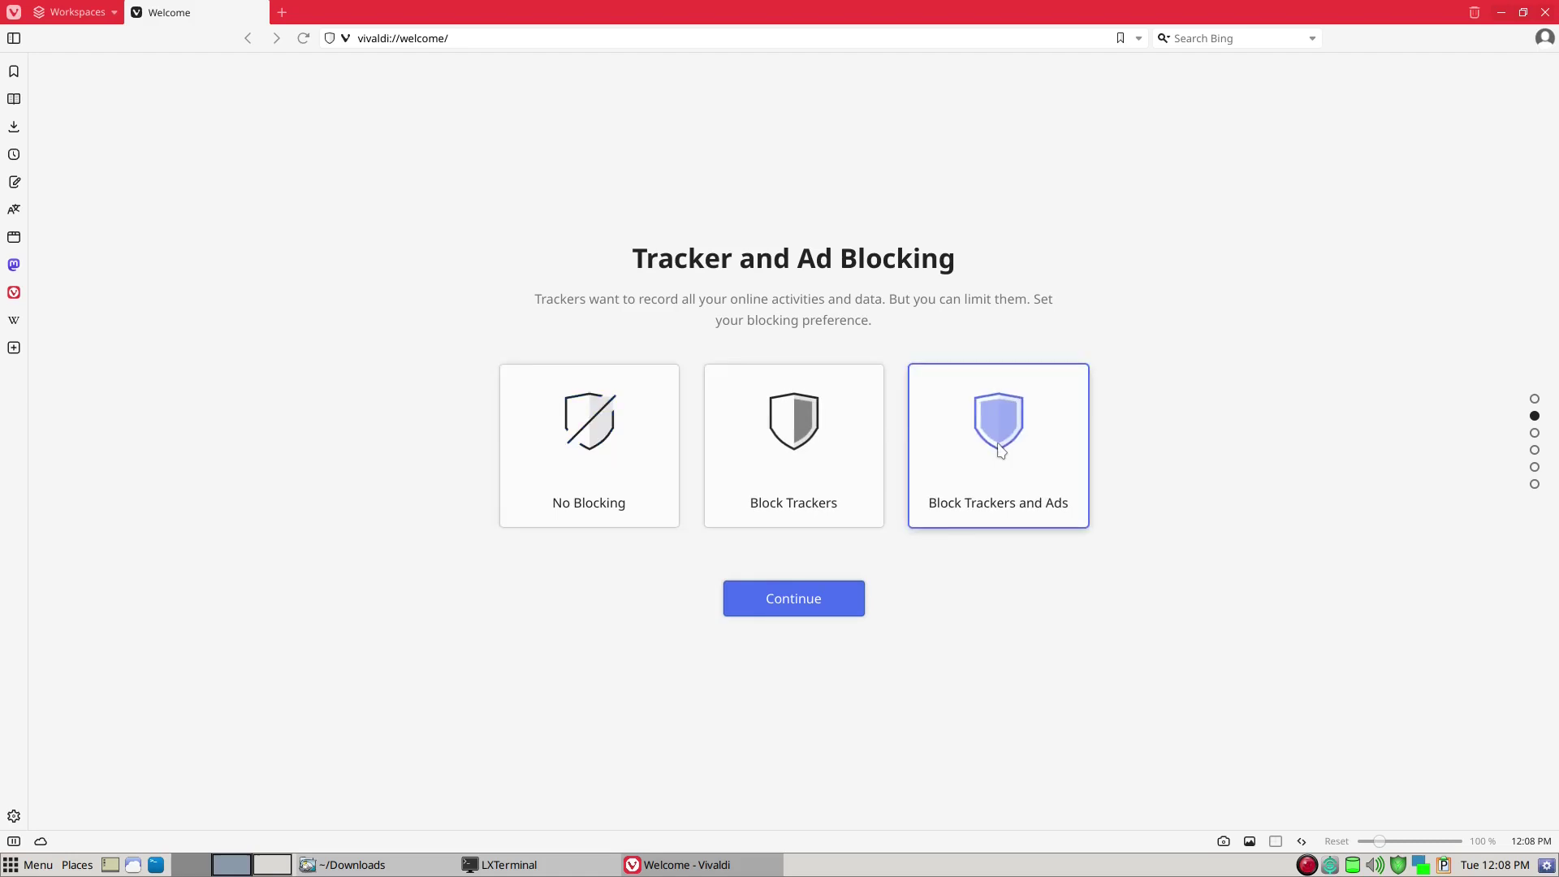
click(778, 607)
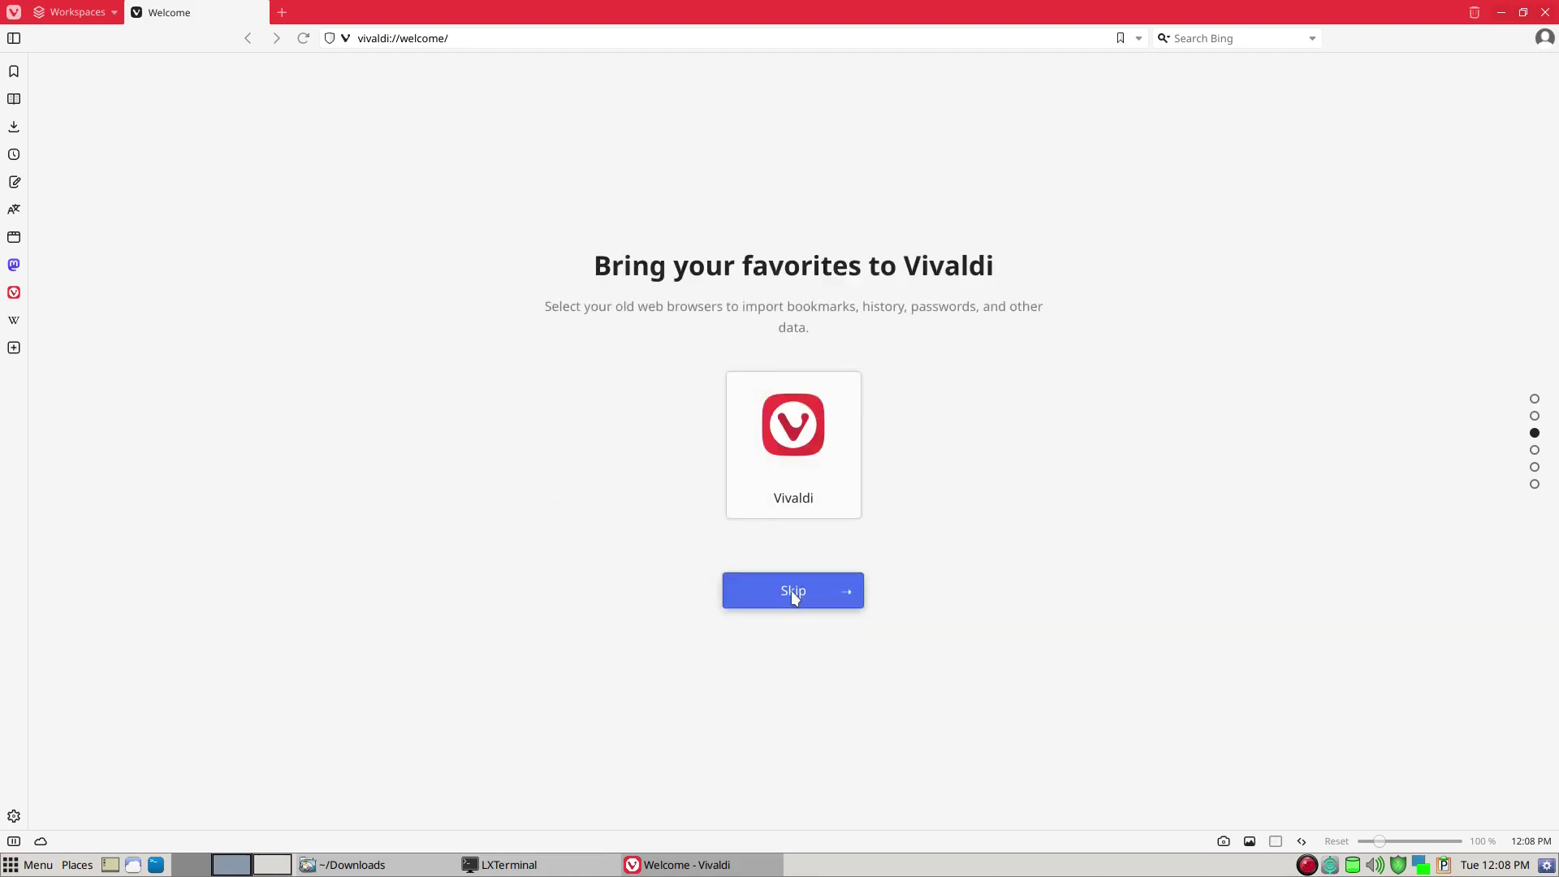
click(792, 591)
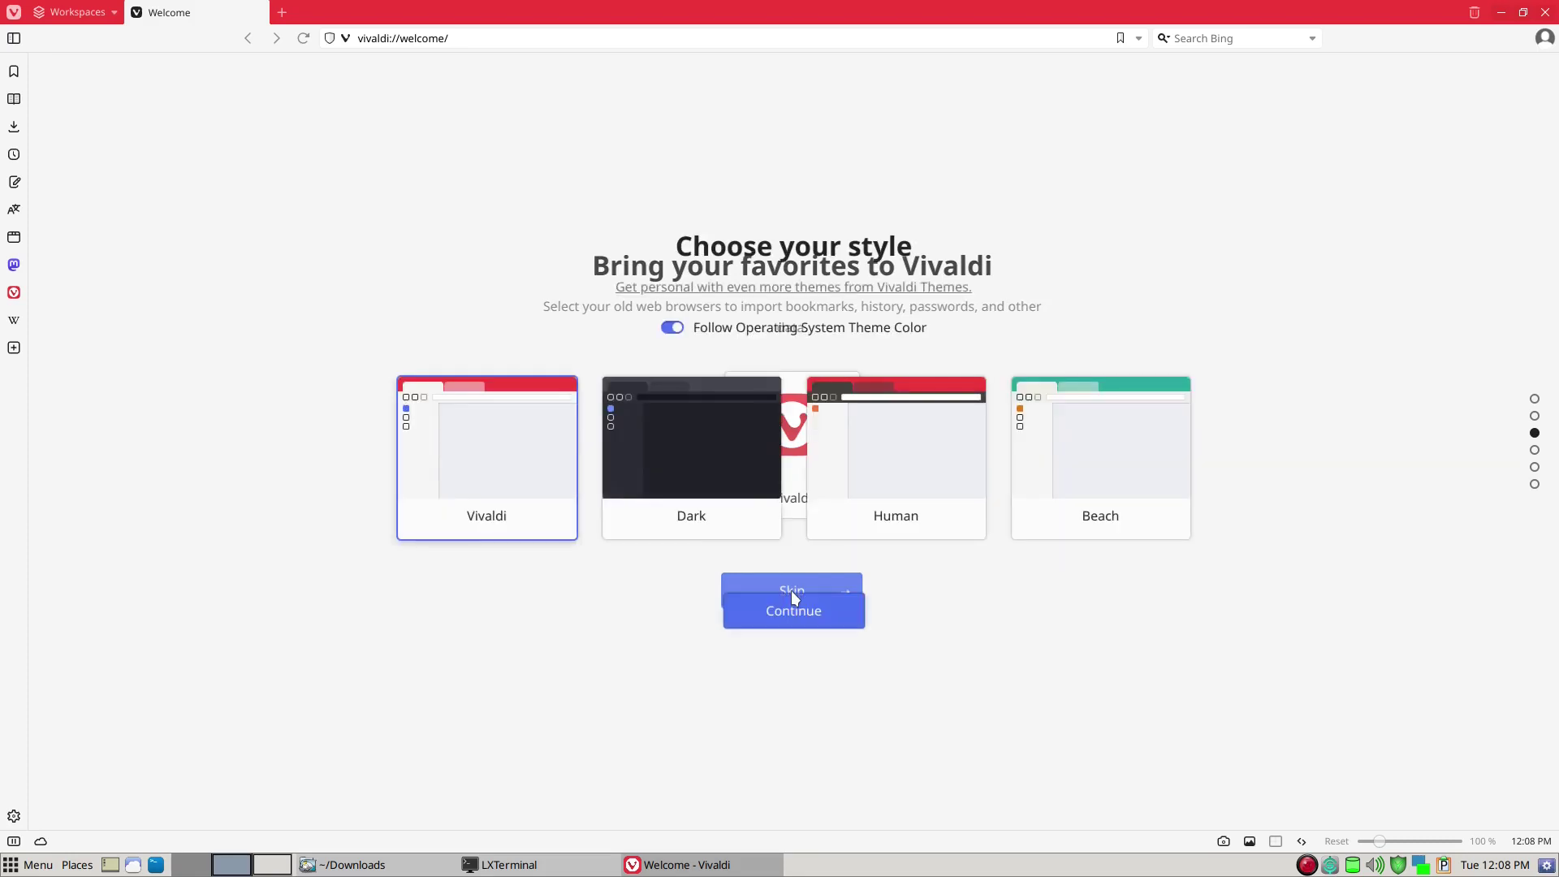
click(903, 466)
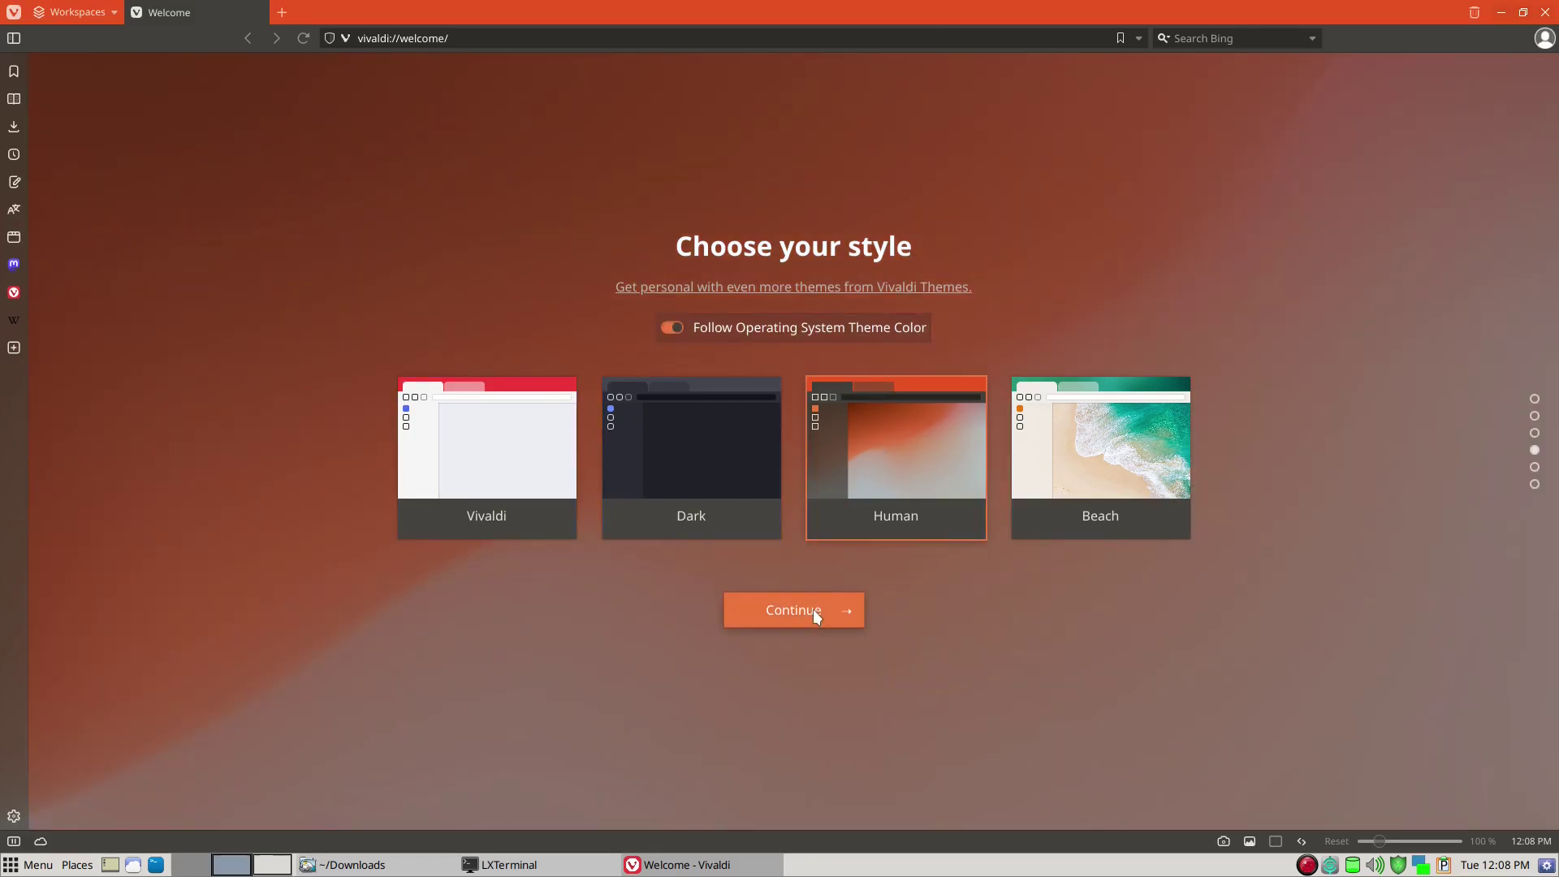
click(817, 615)
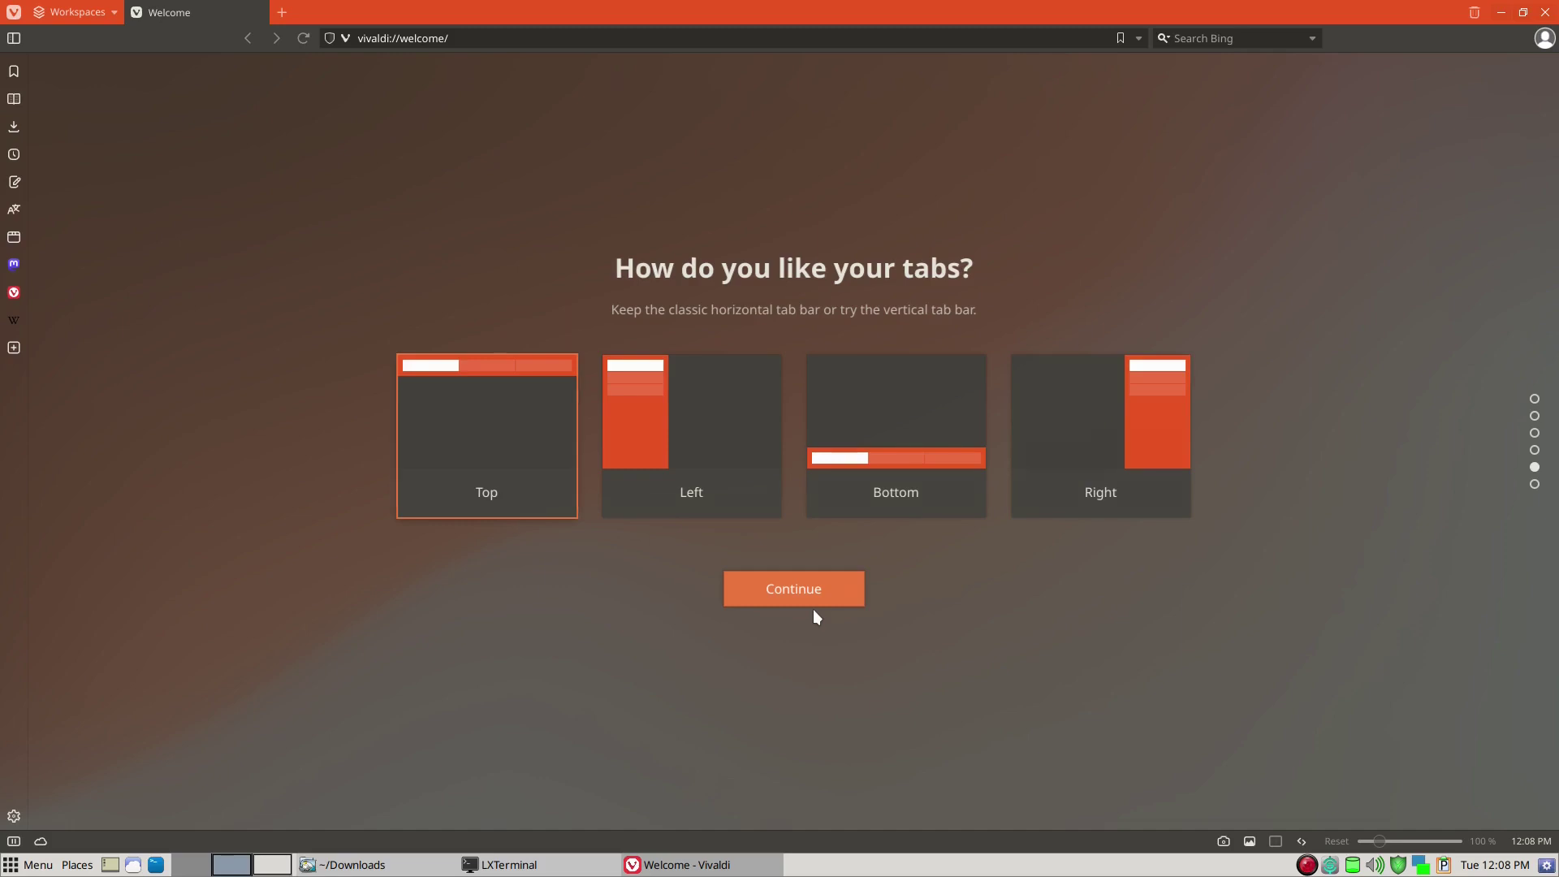
- Keep the tab bar at the top and continue the welcome setup
click(801, 592)
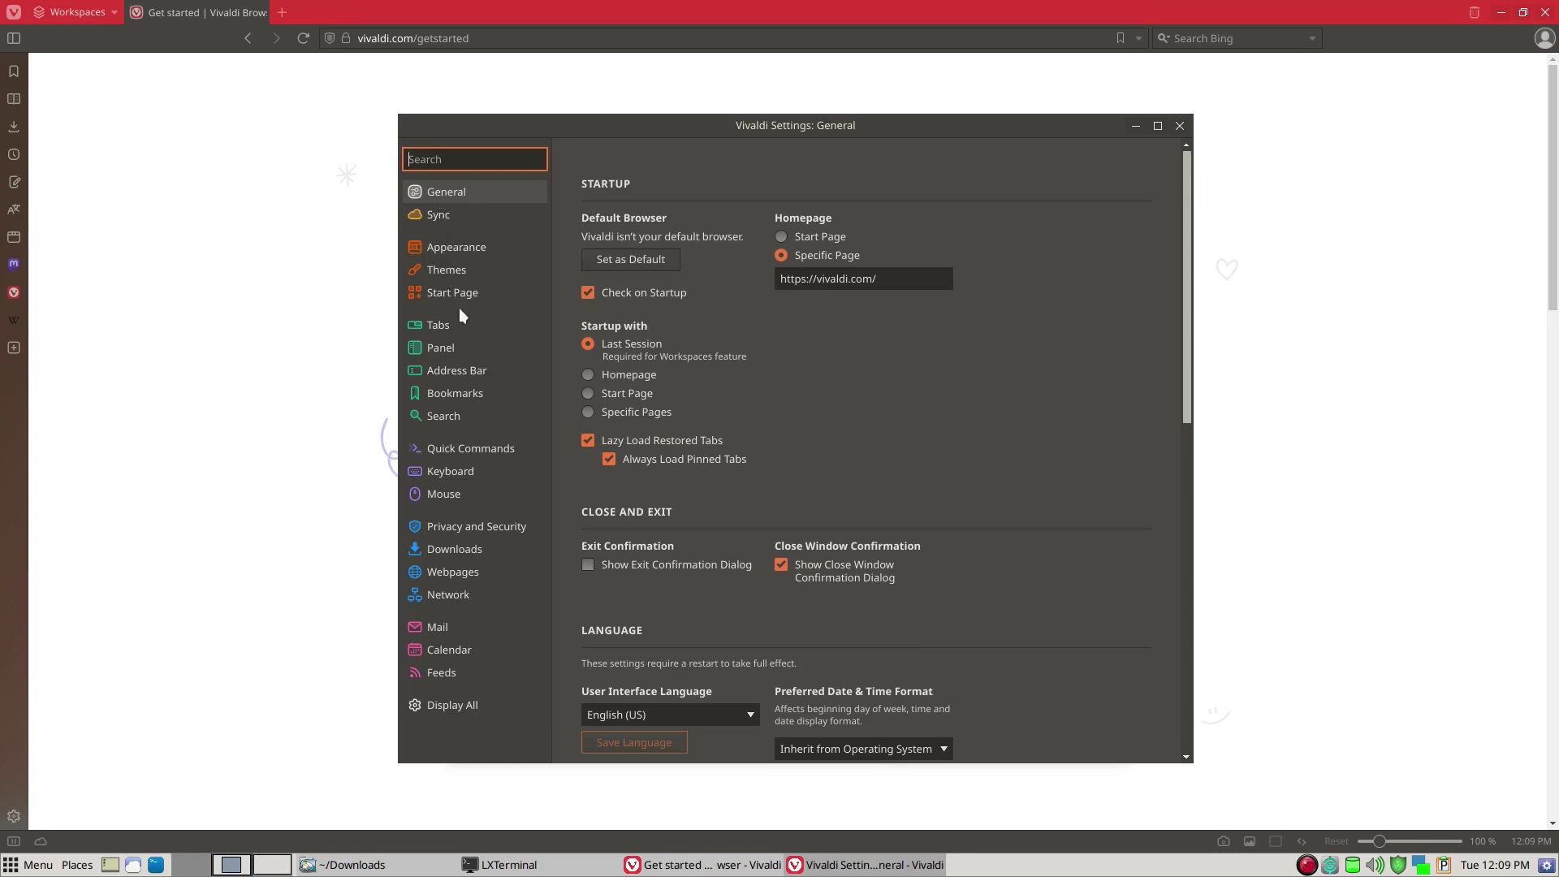
- Show Vivaldi's Downloads settings and select the /root/Downloads location field
click(468, 555)
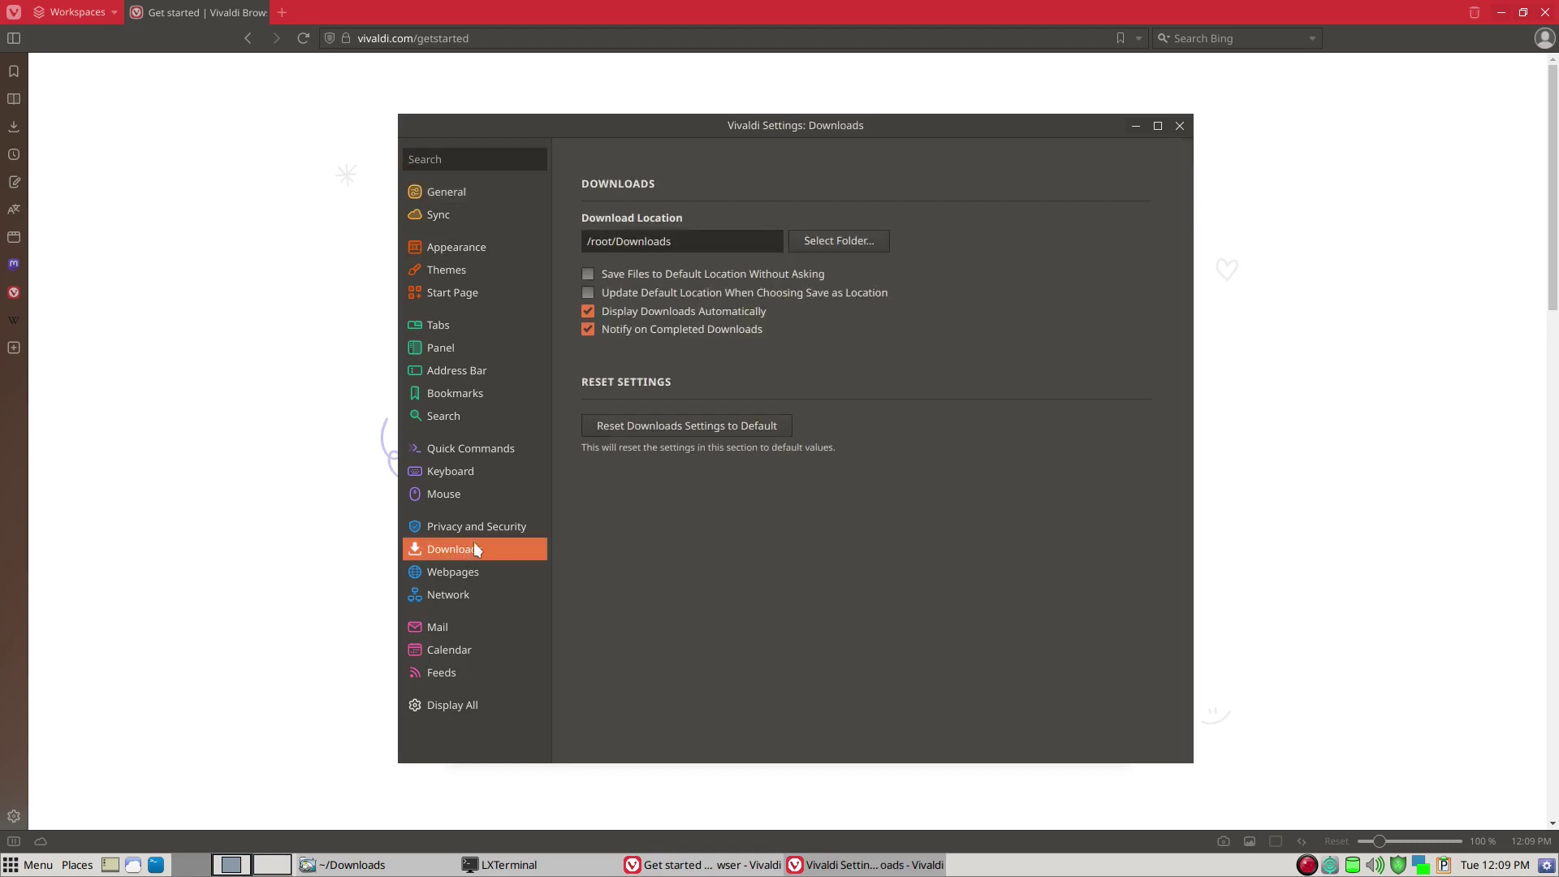
click(704, 243)
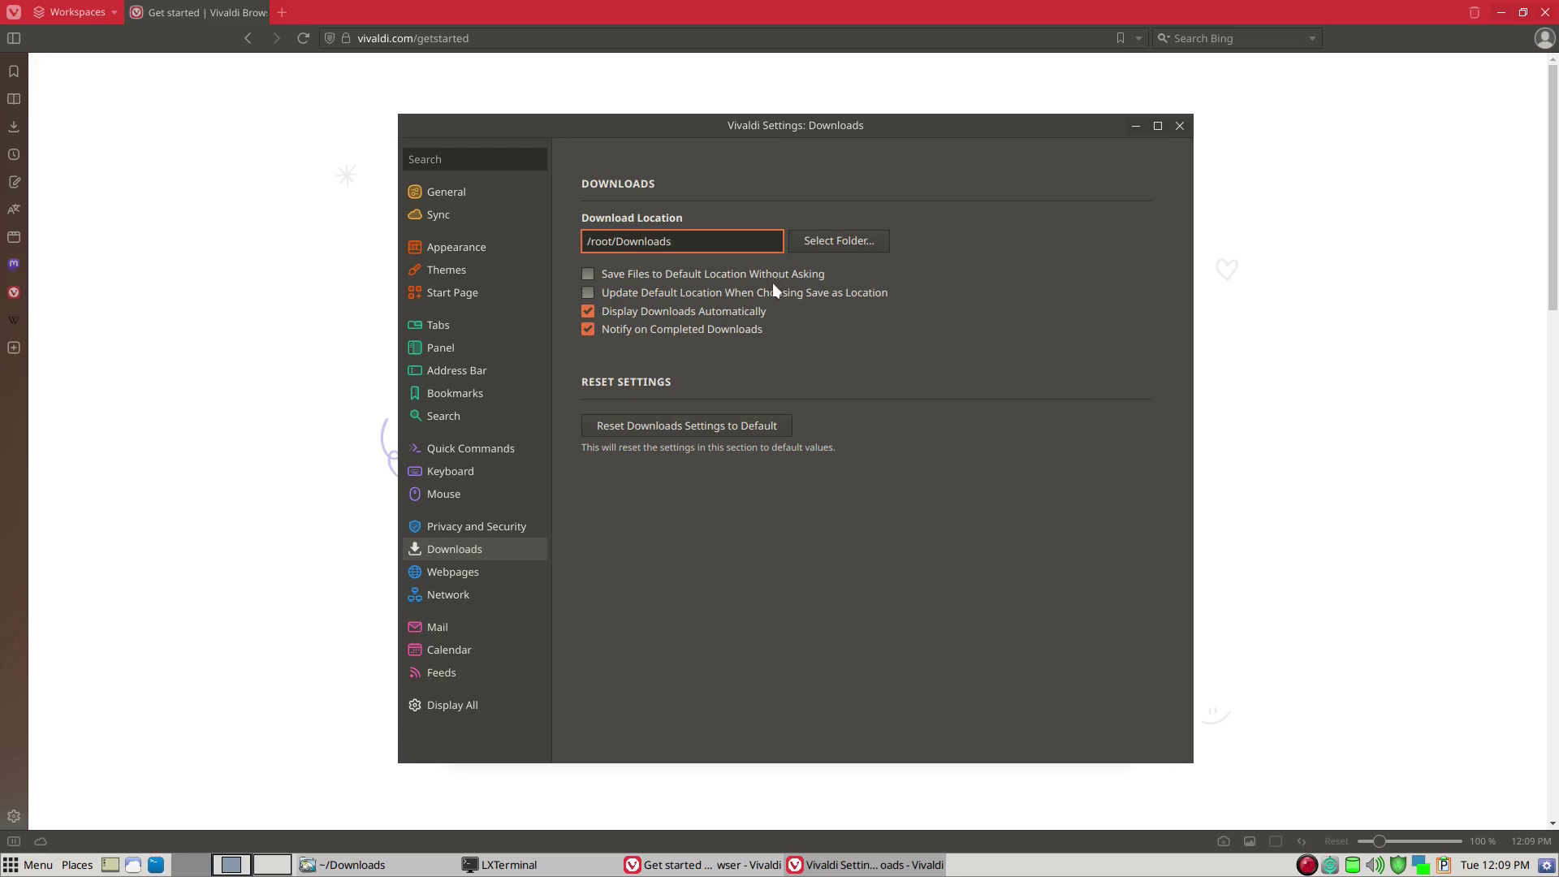
- Reset the download settings to defaults, then open the Select Download Folder dialog
click(728, 424)
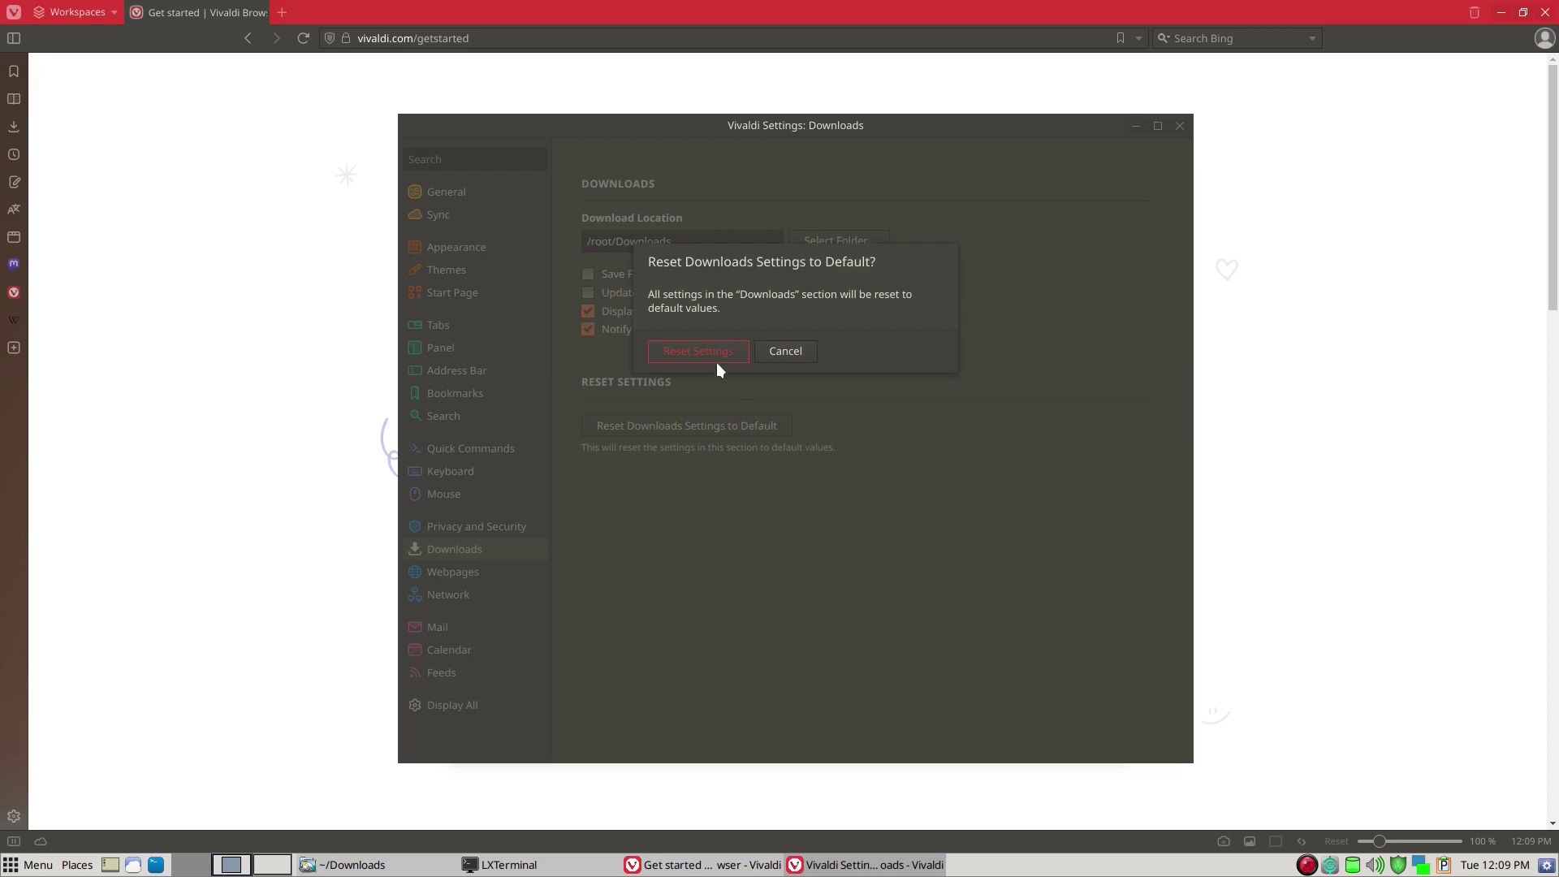
click(713, 352)
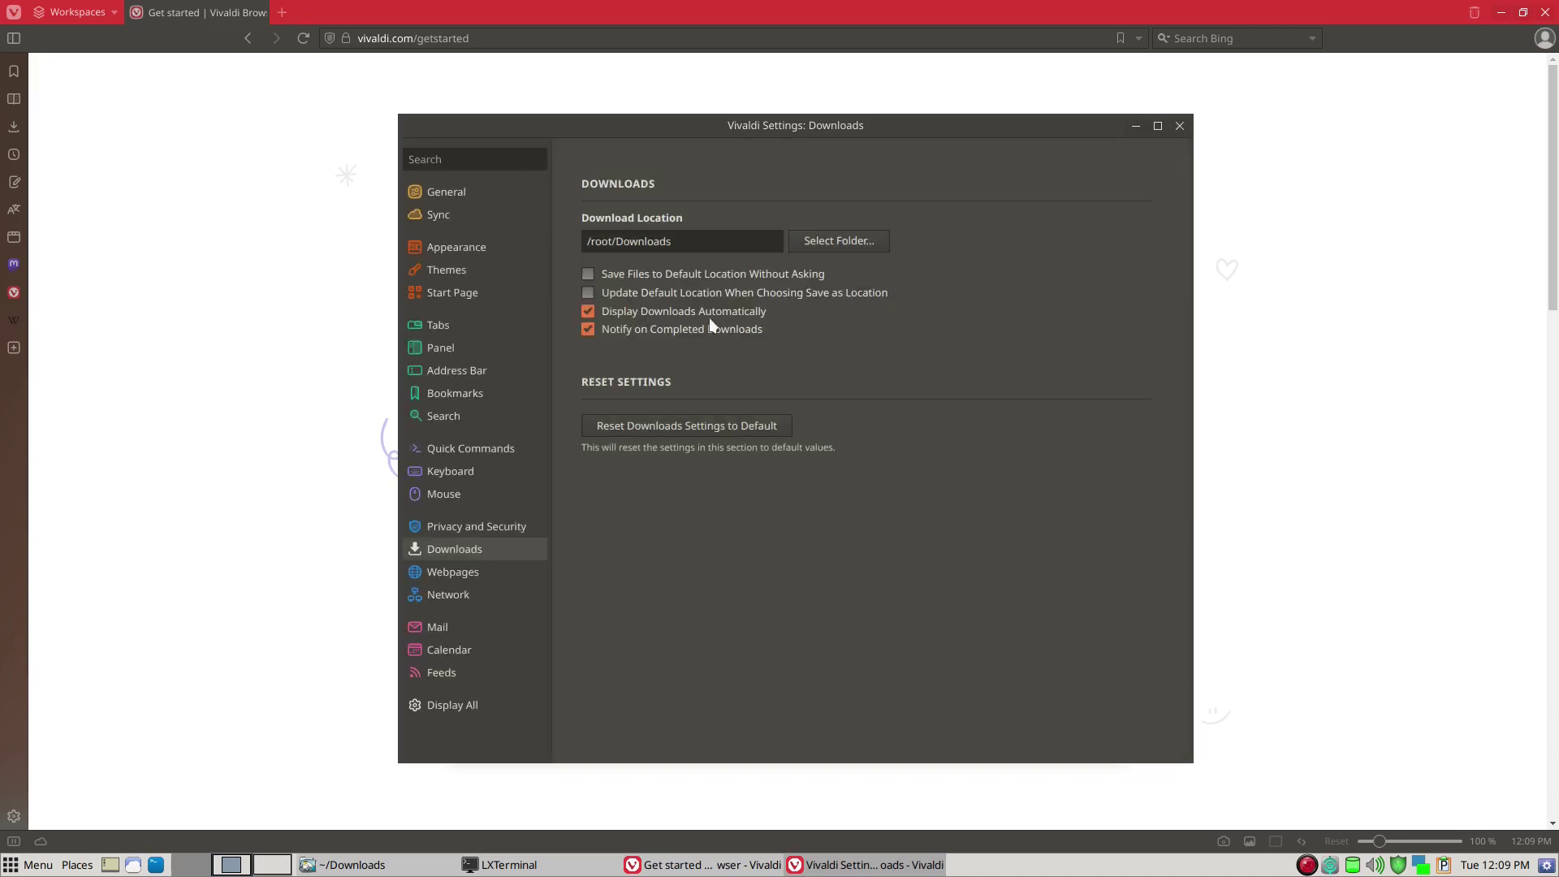
click(685, 246)
- Choose /home/spot/Downloads as Vivaldi's download folder by browsing through Other Locations > Computer
click(825, 246)
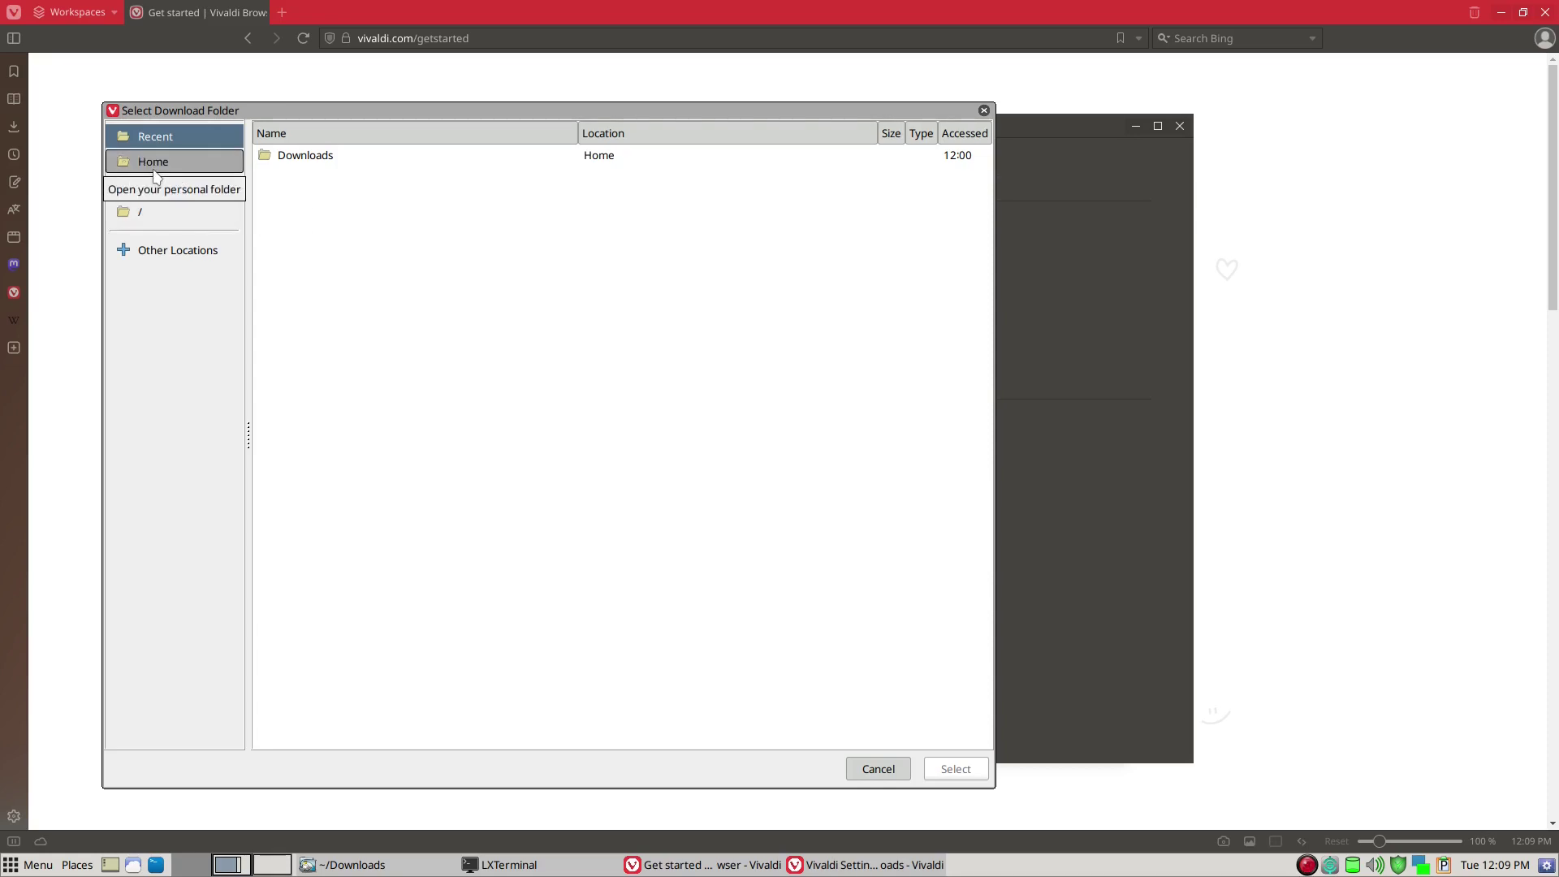
click(168, 254)
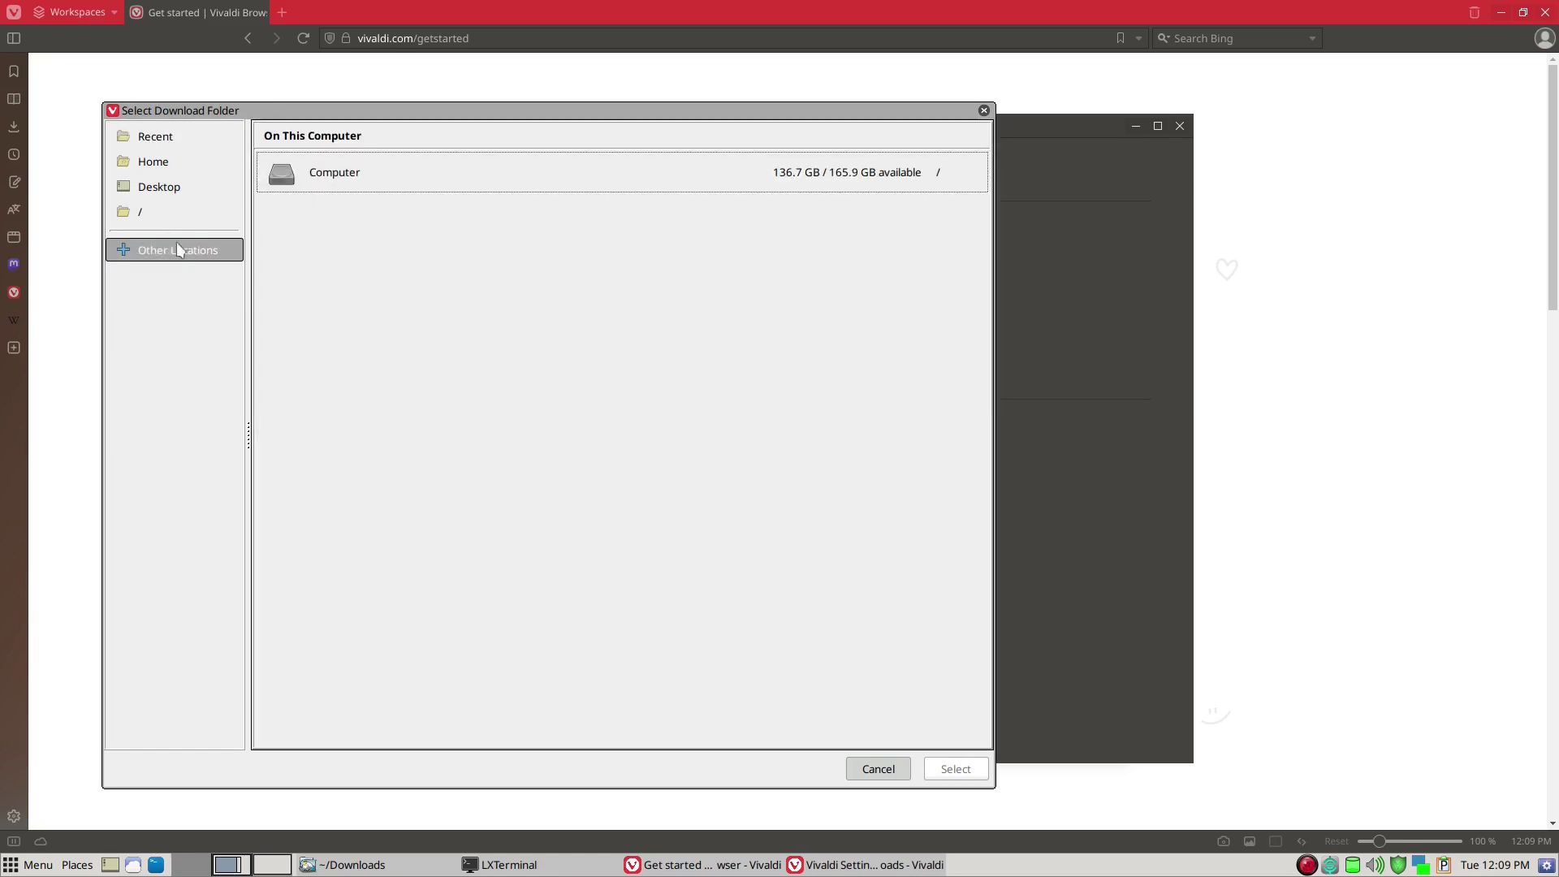
click(317, 187)
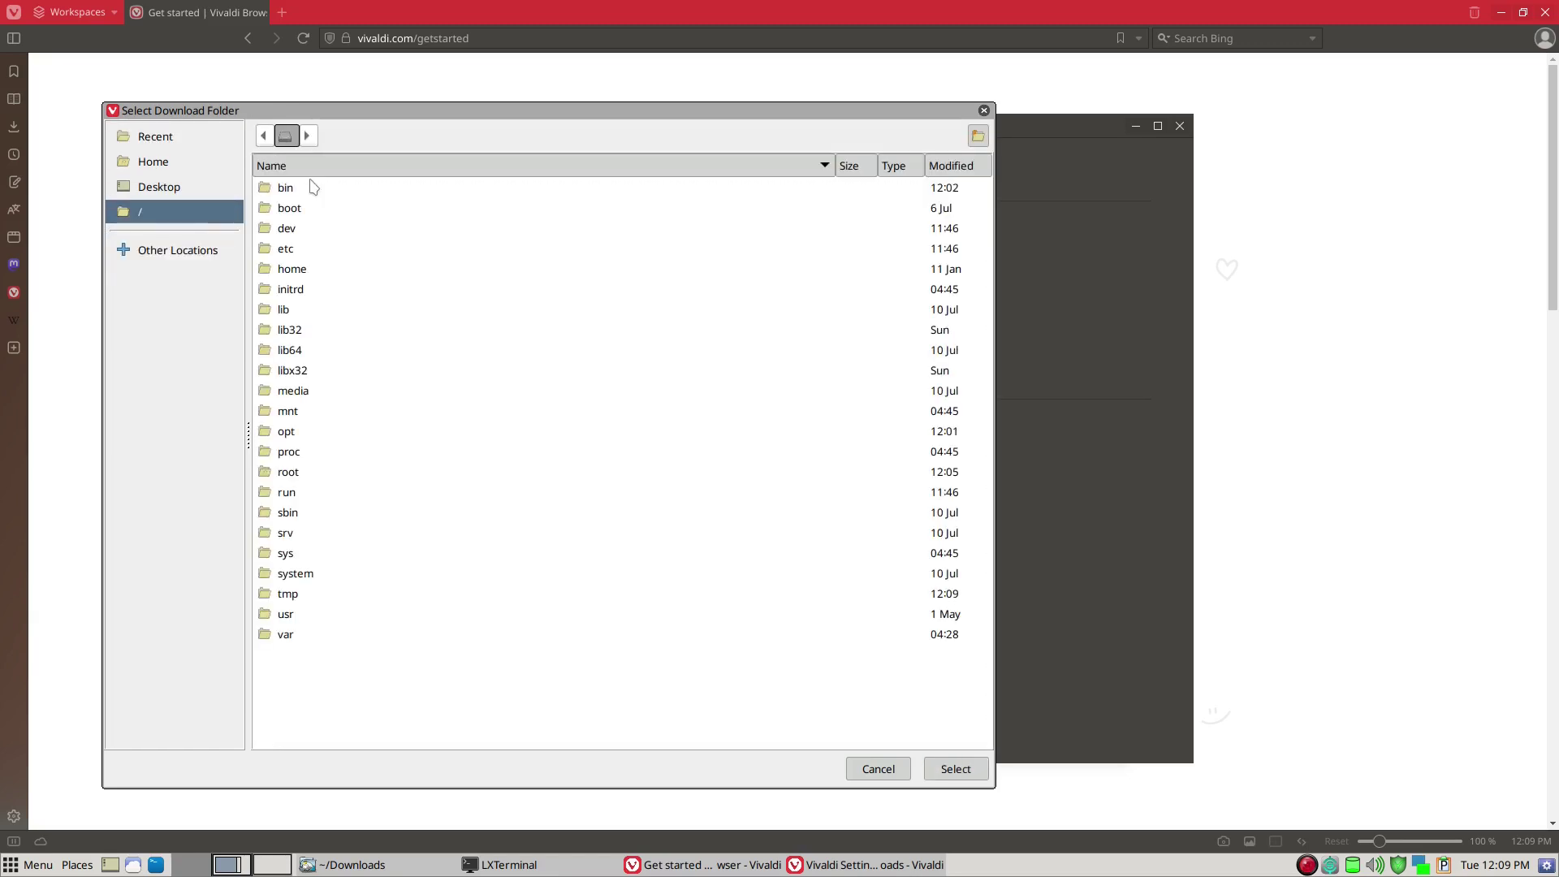
click(293, 273)
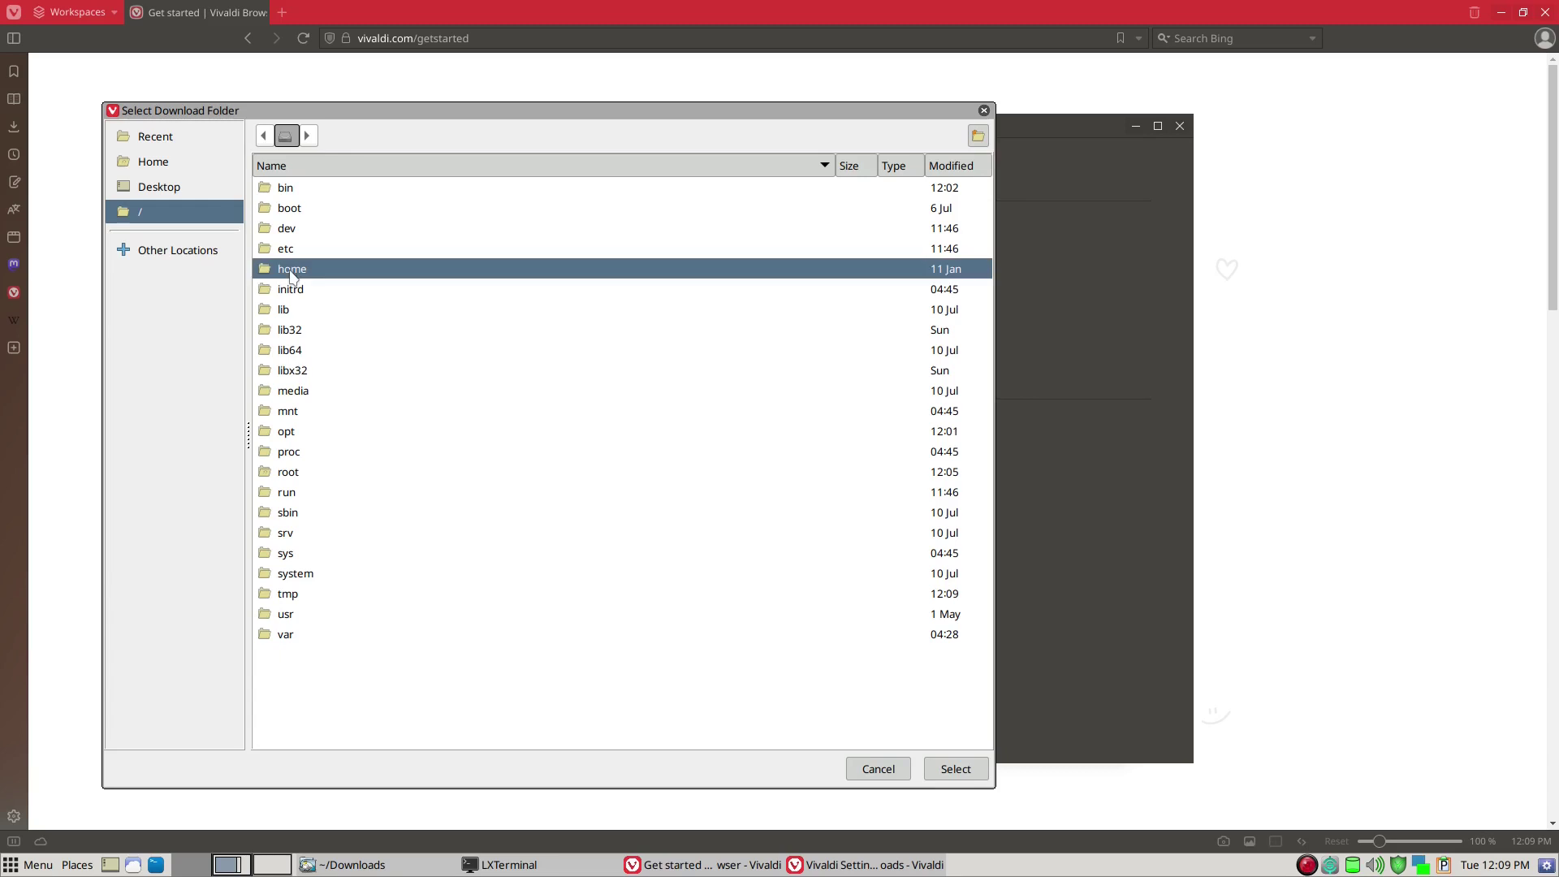
double_click(292, 273)
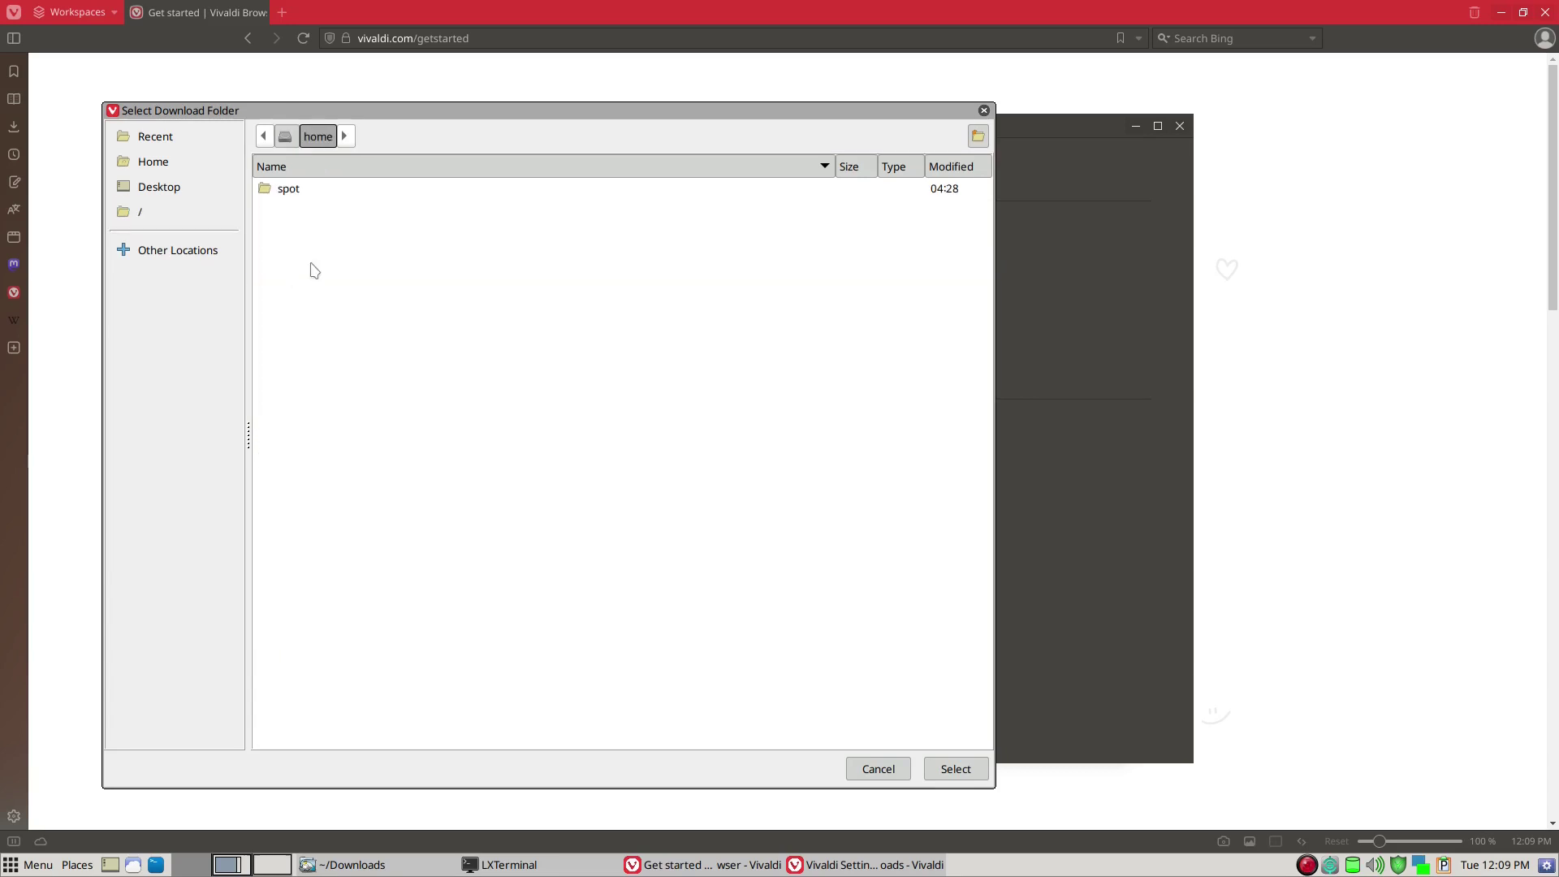
click(310, 195)
click(314, 192)
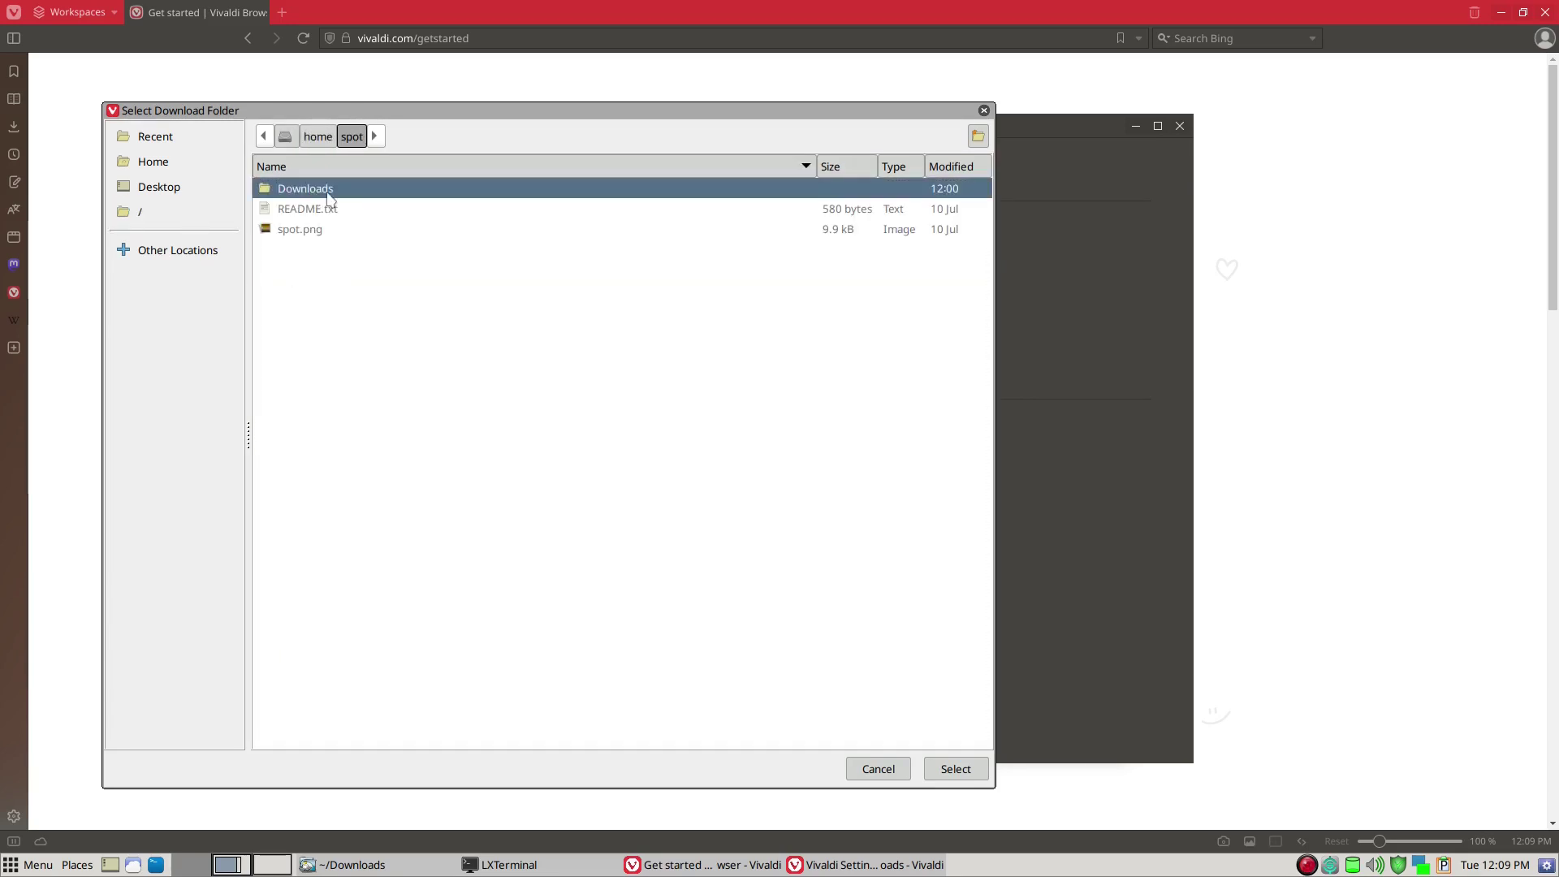
click(955, 767)
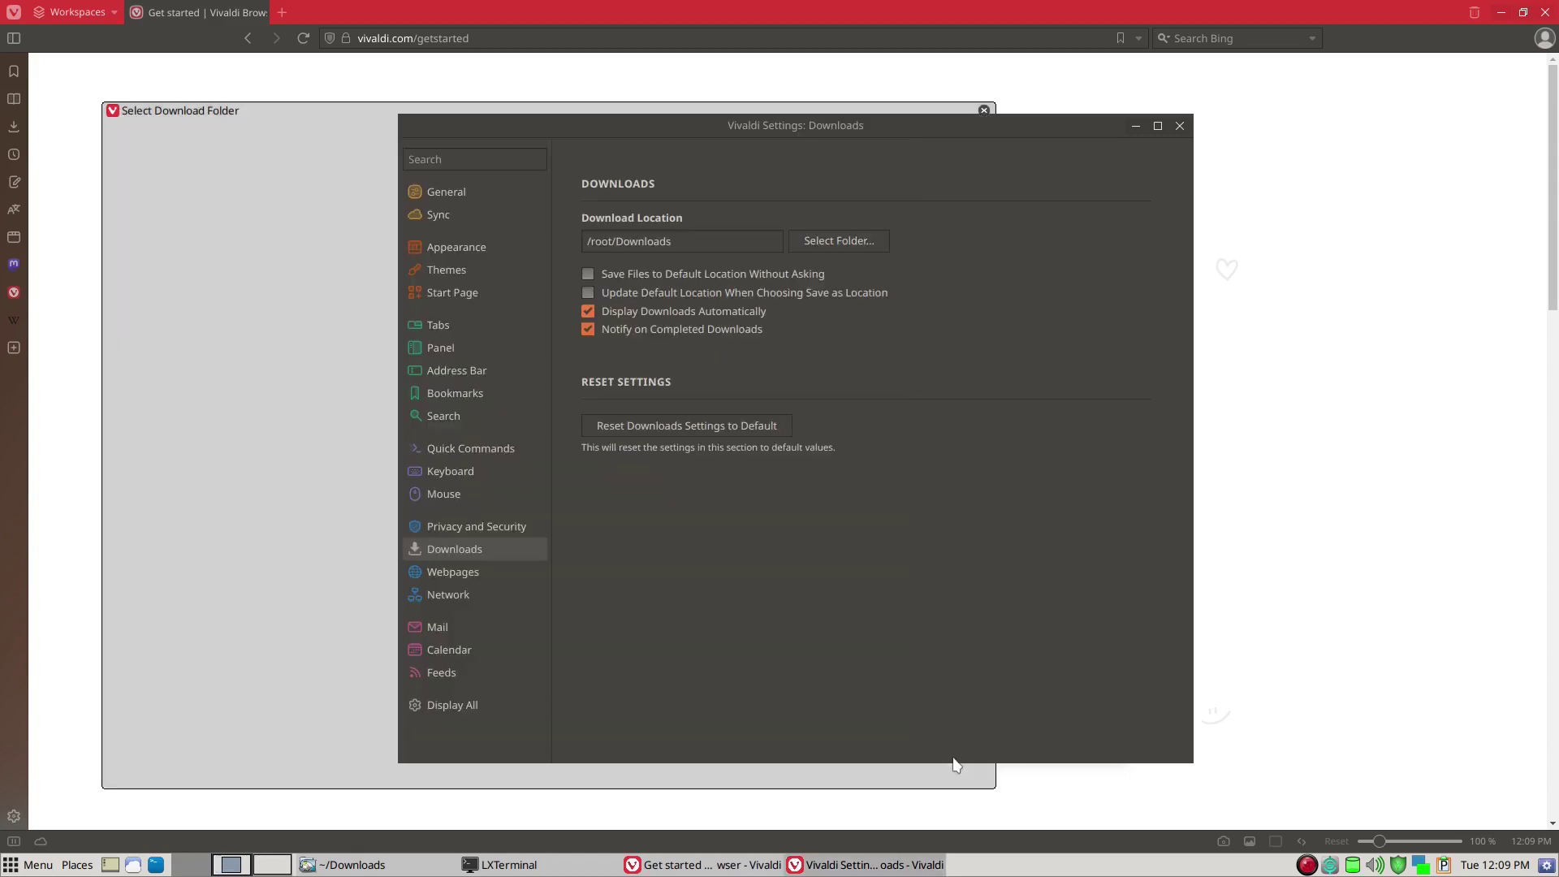
- Confirm the download location reads /home/spot/Downloads, then close the Settings window
click(712, 243)
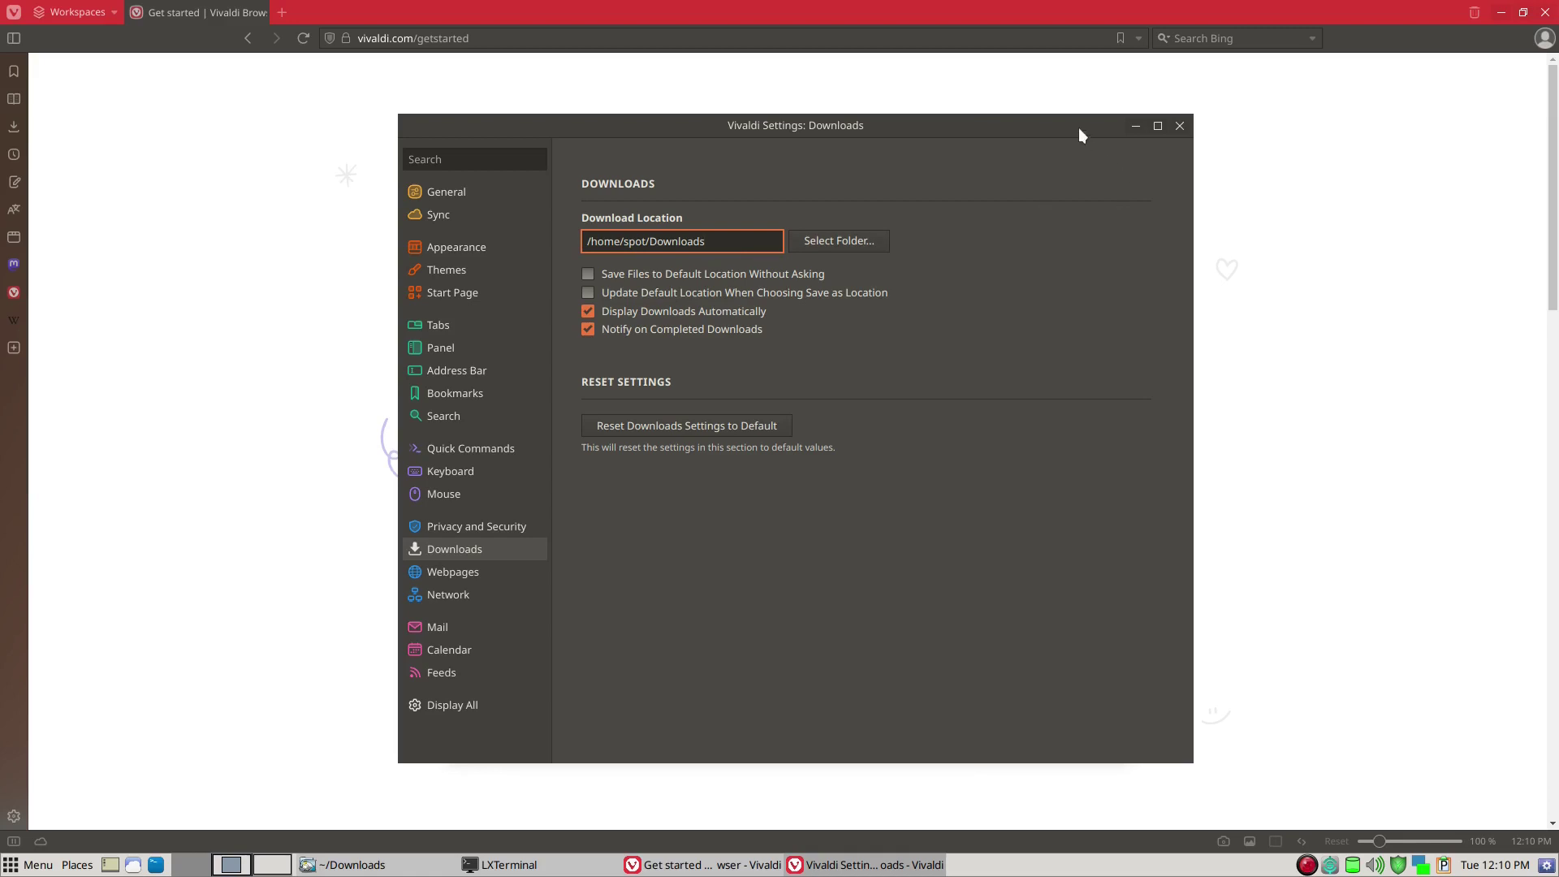
drag(1079, 128, 1058, 146)
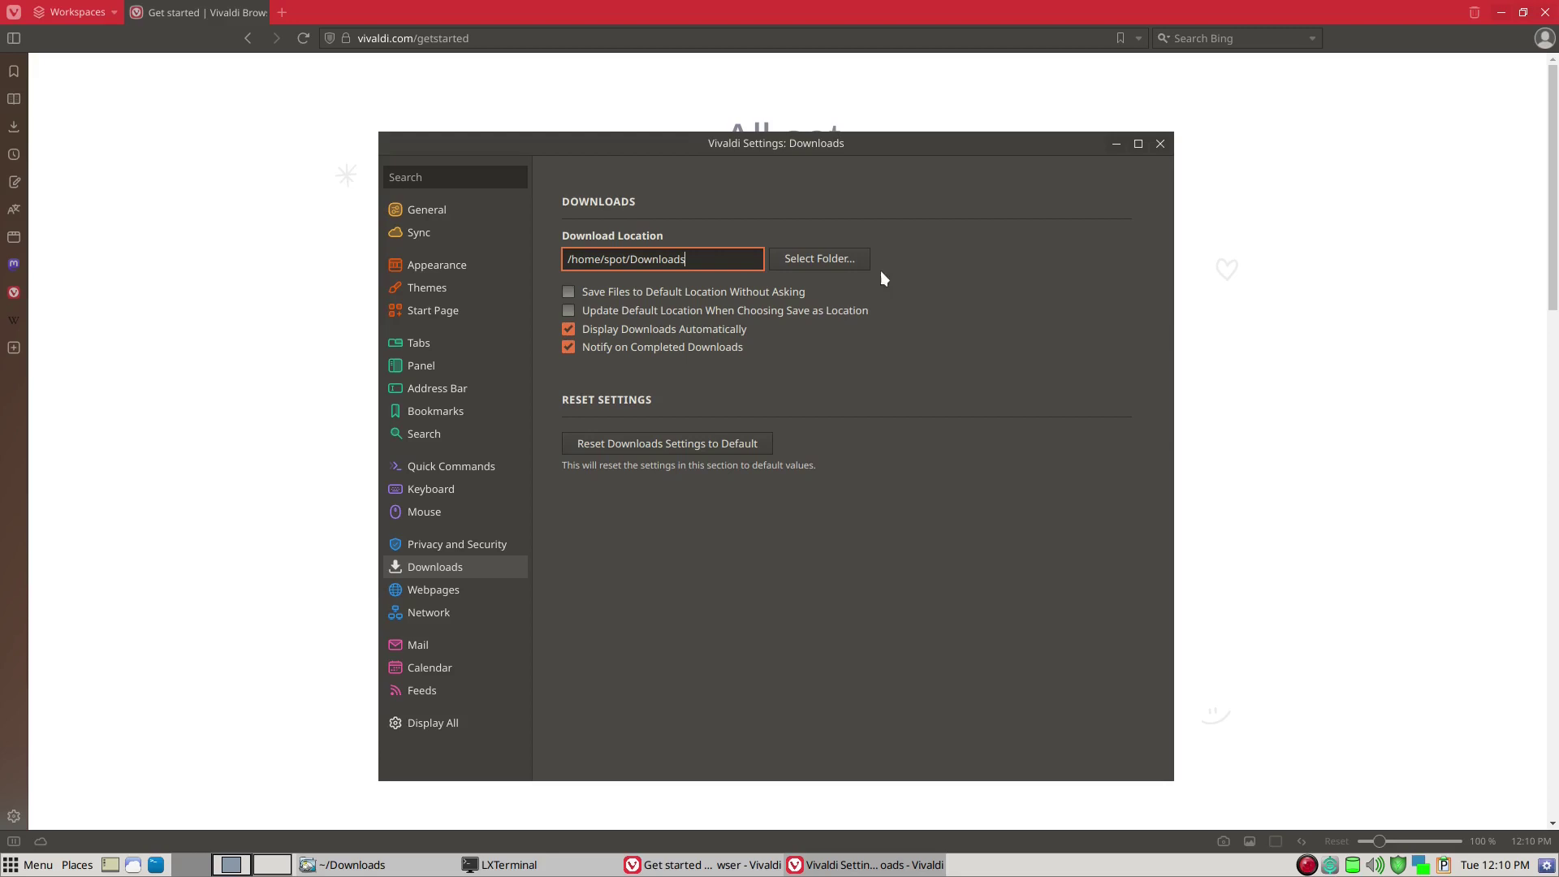
click(1161, 145)
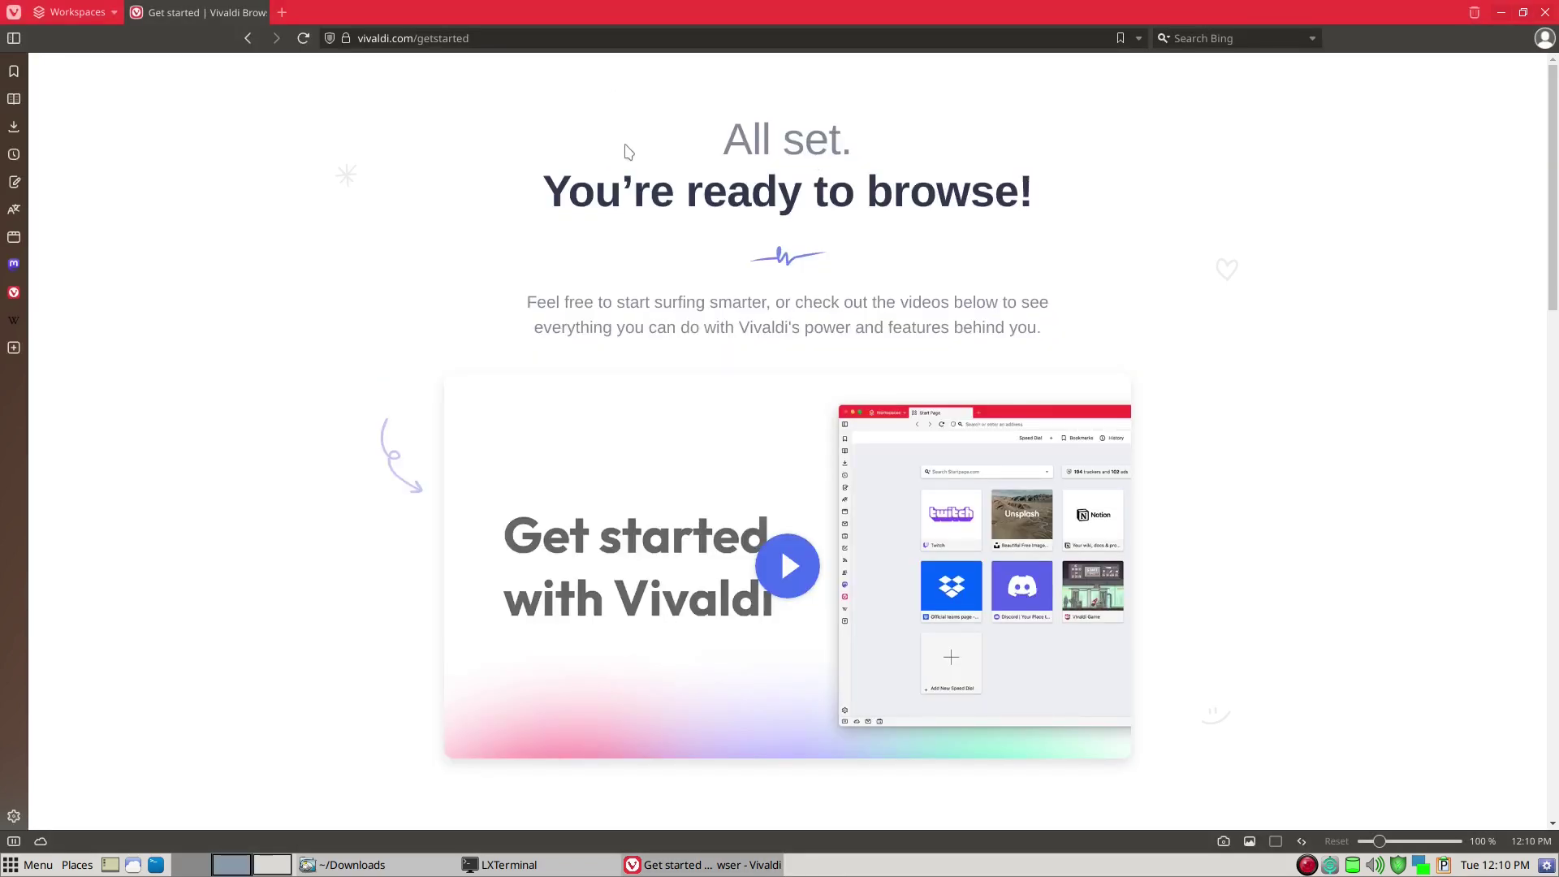
- Search Bing Images for 'wallpaper' and look through the landscape wallpaper results
key(ctrl+l)
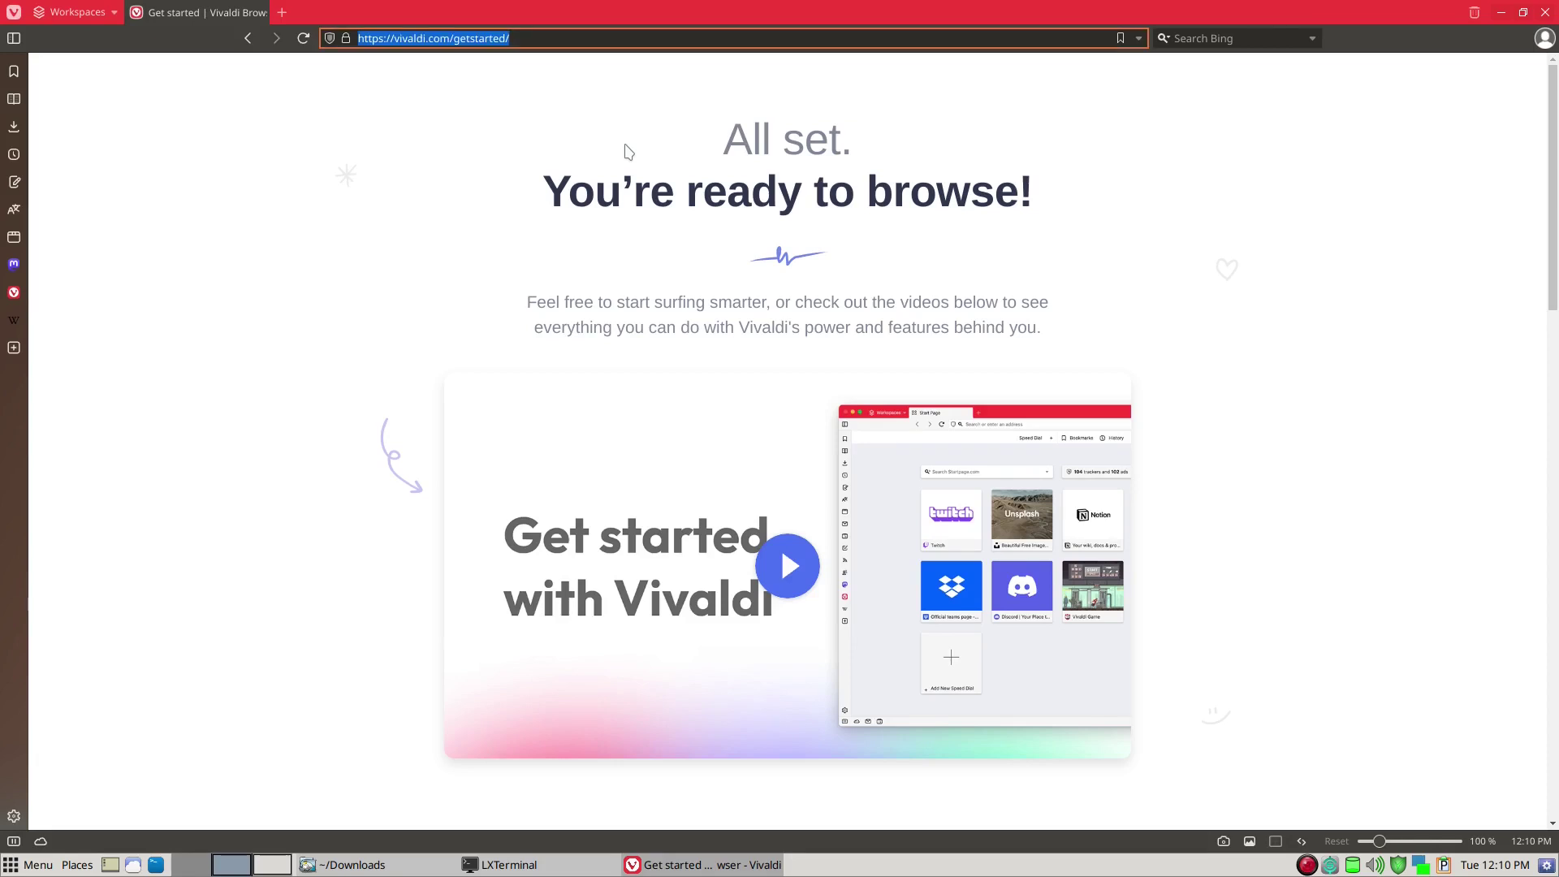
text(wallpaper)
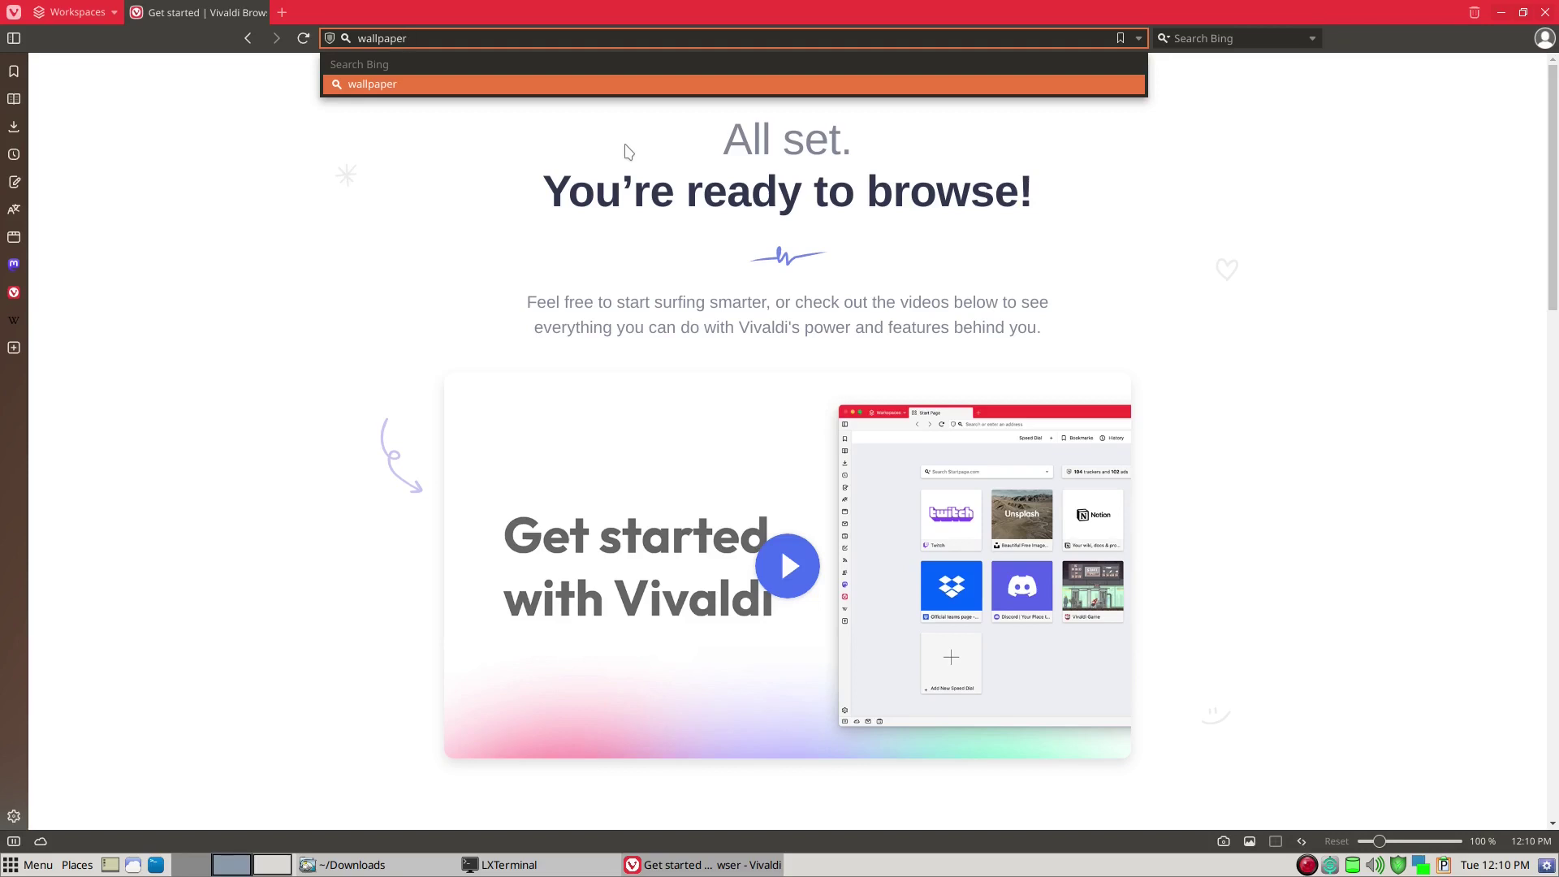
key(Return)
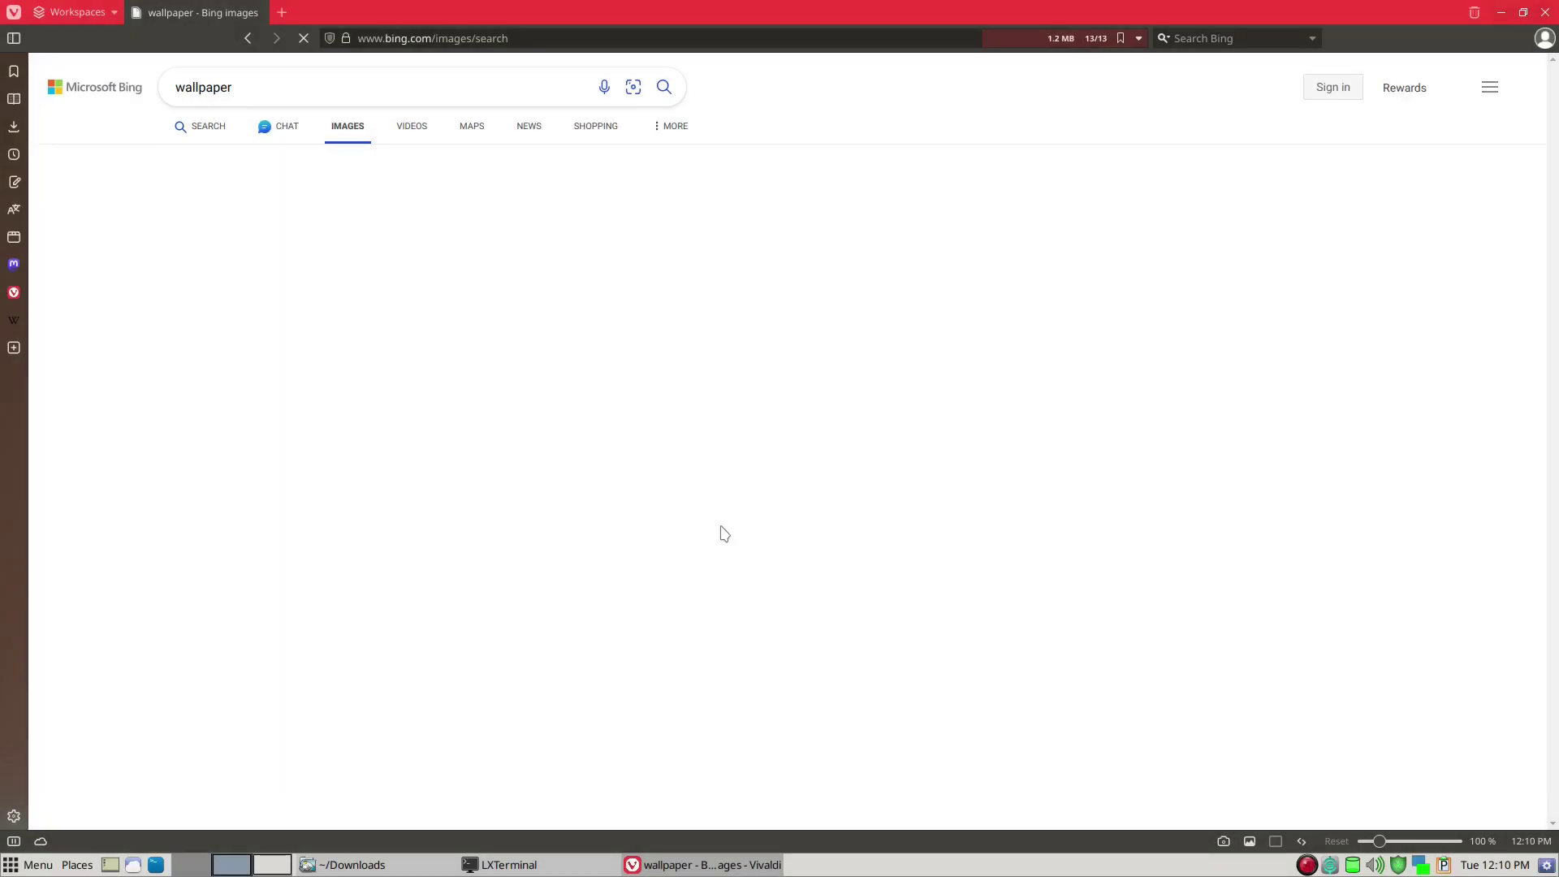
scroll(723, 533, down, 3)
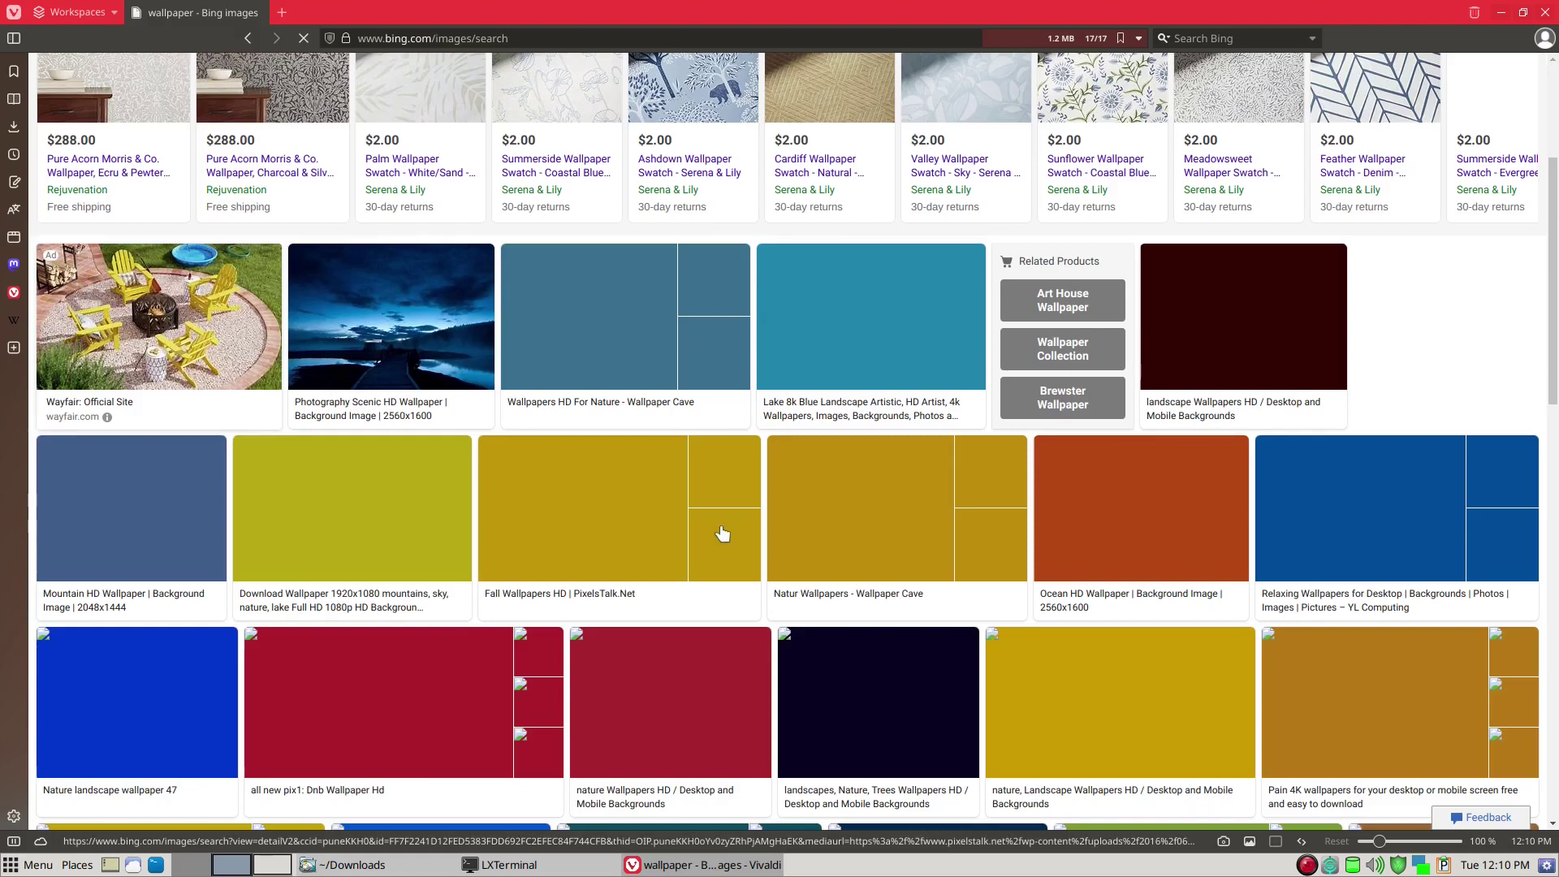
scroll(723, 533, up, 2)
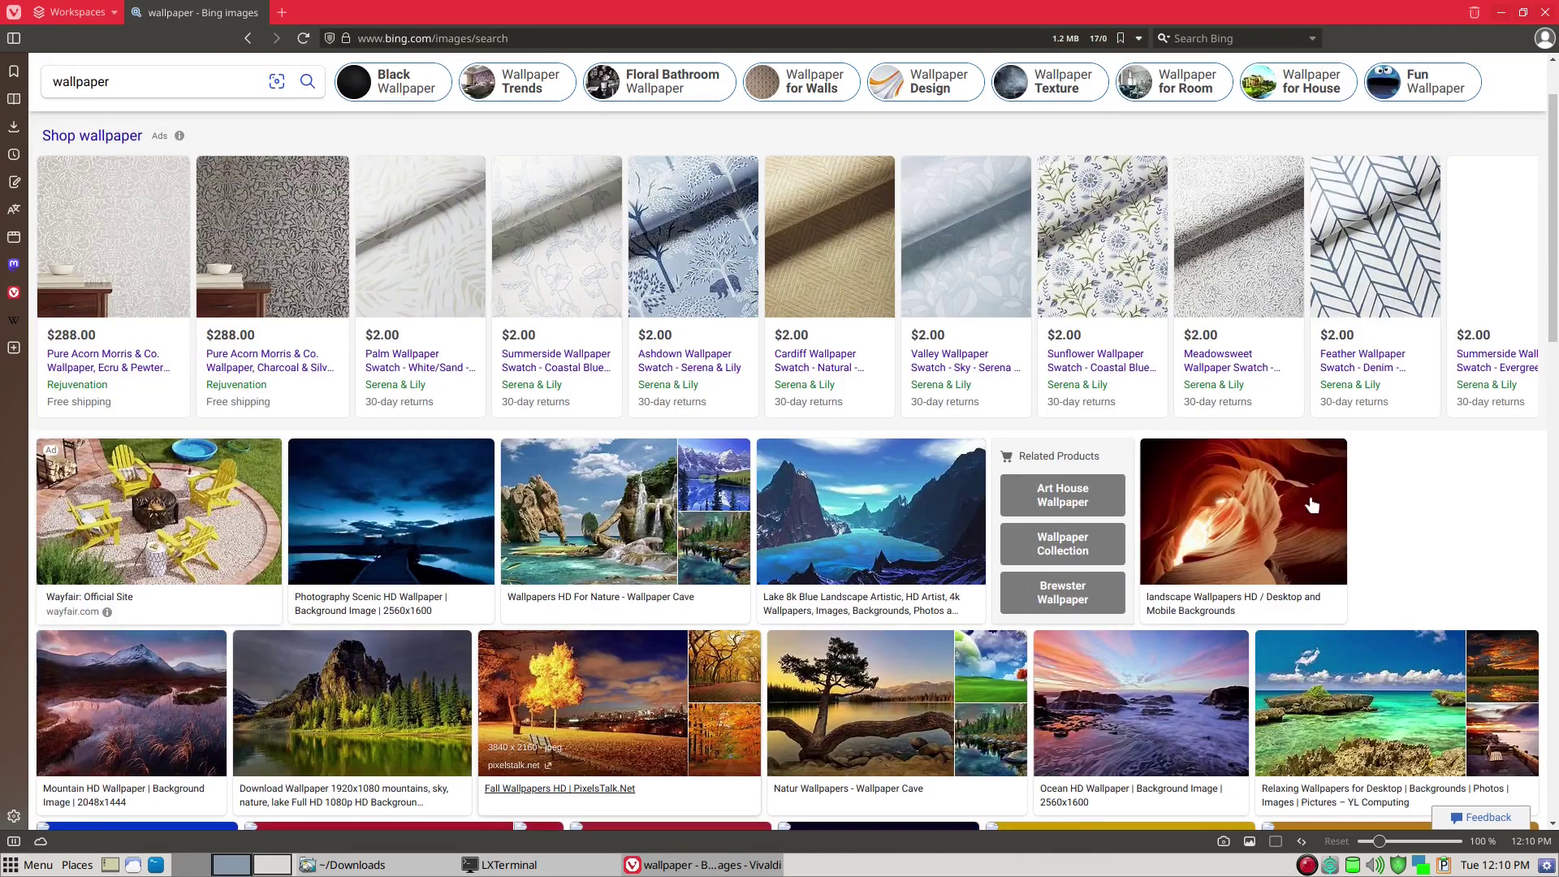
scroll(1299, 507, up, 1)
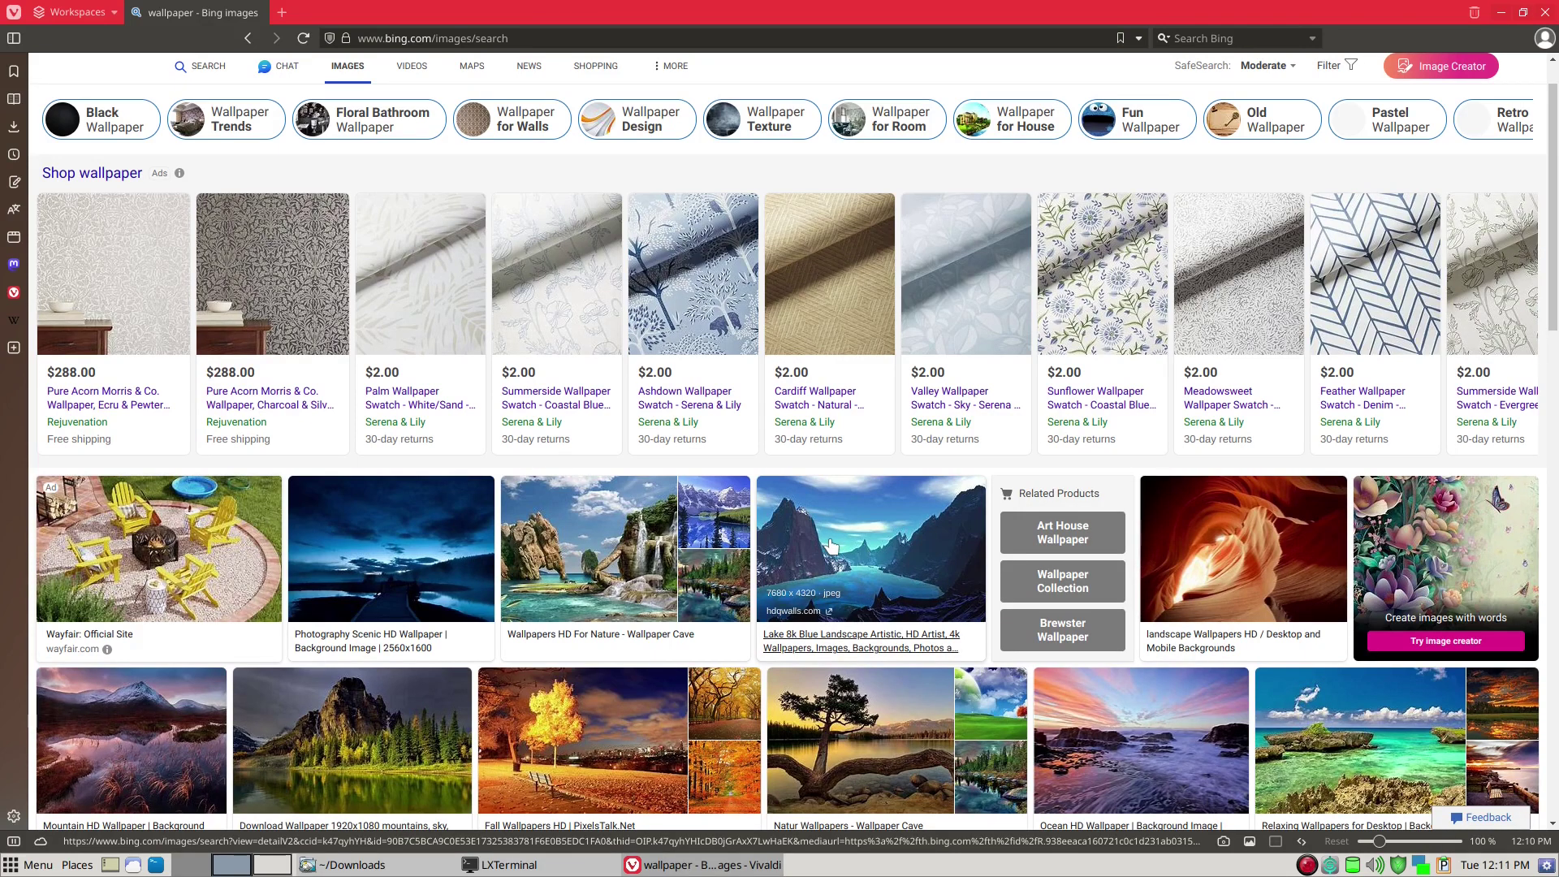
- Open the blue lake landscape wallpaper and save it as a JPEG into Downloads
click(830, 544)
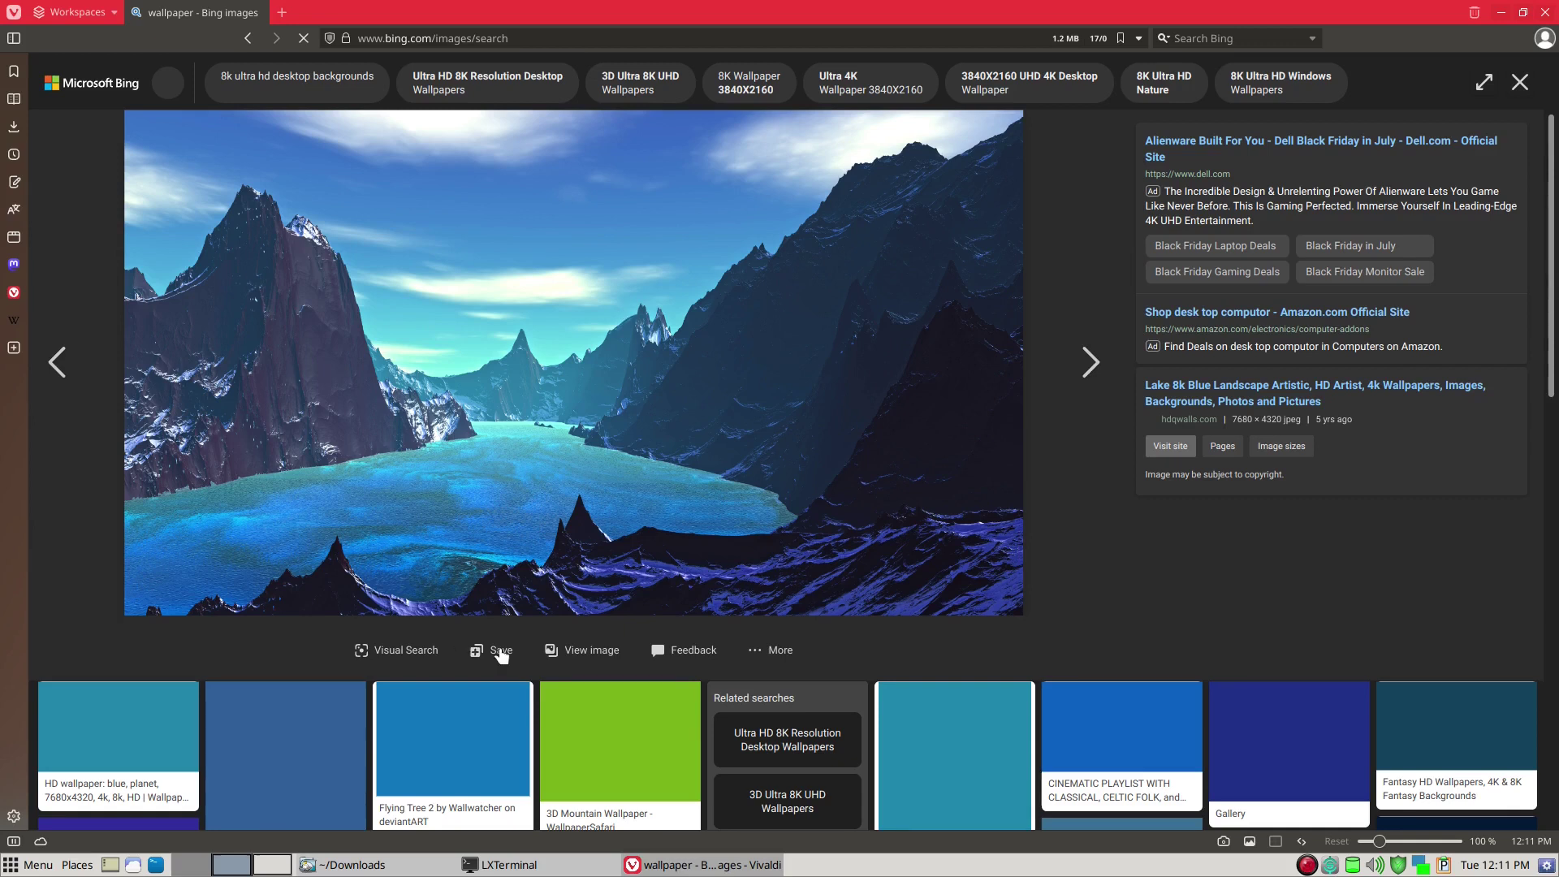
right_click(467, 382)
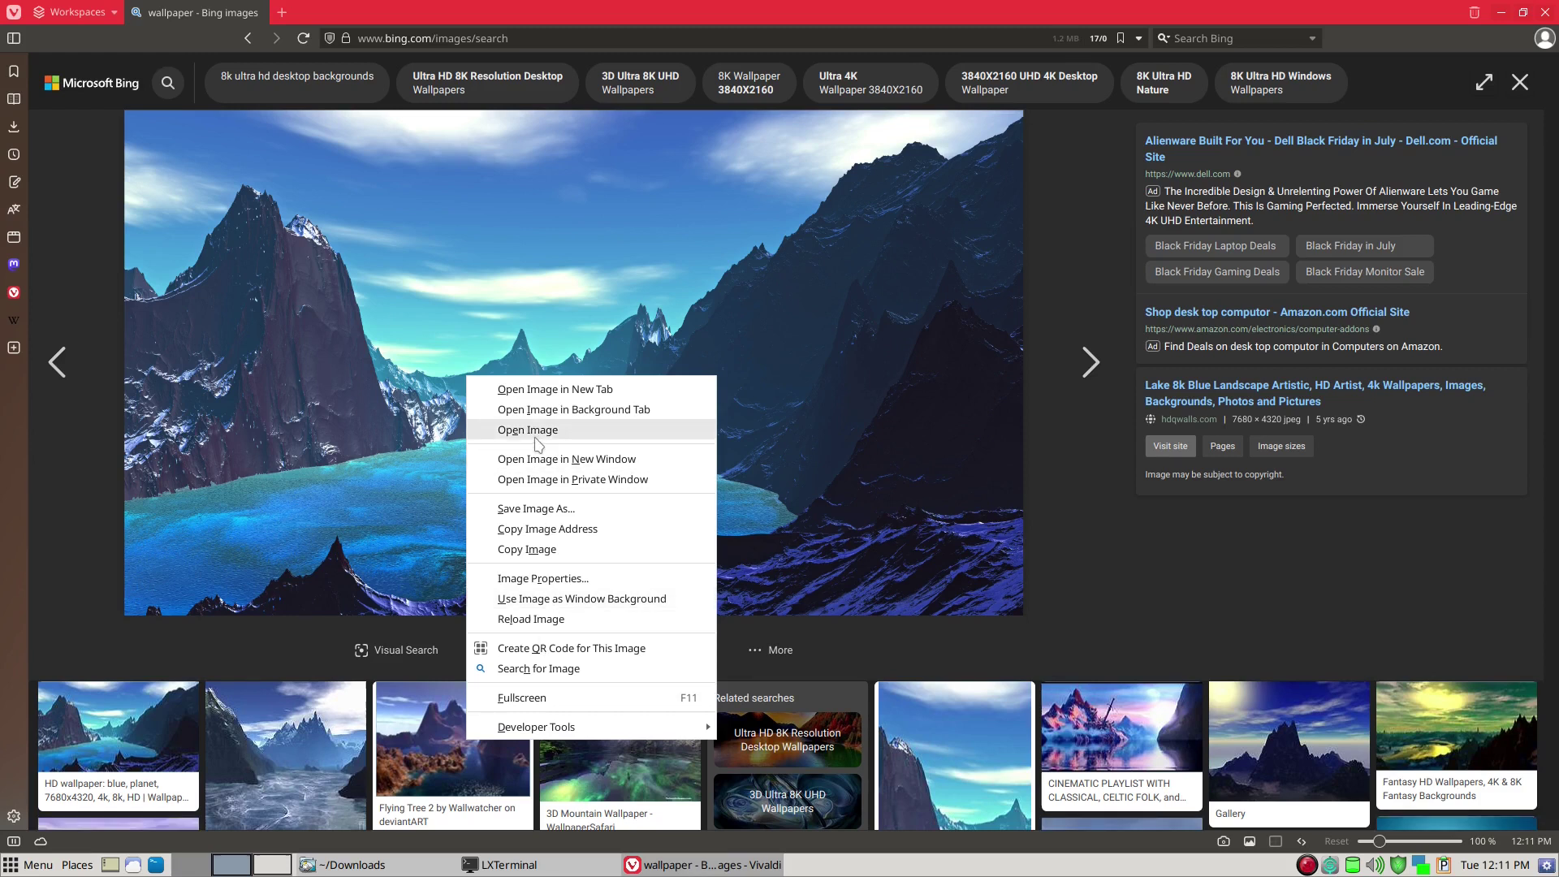
click(542, 511)
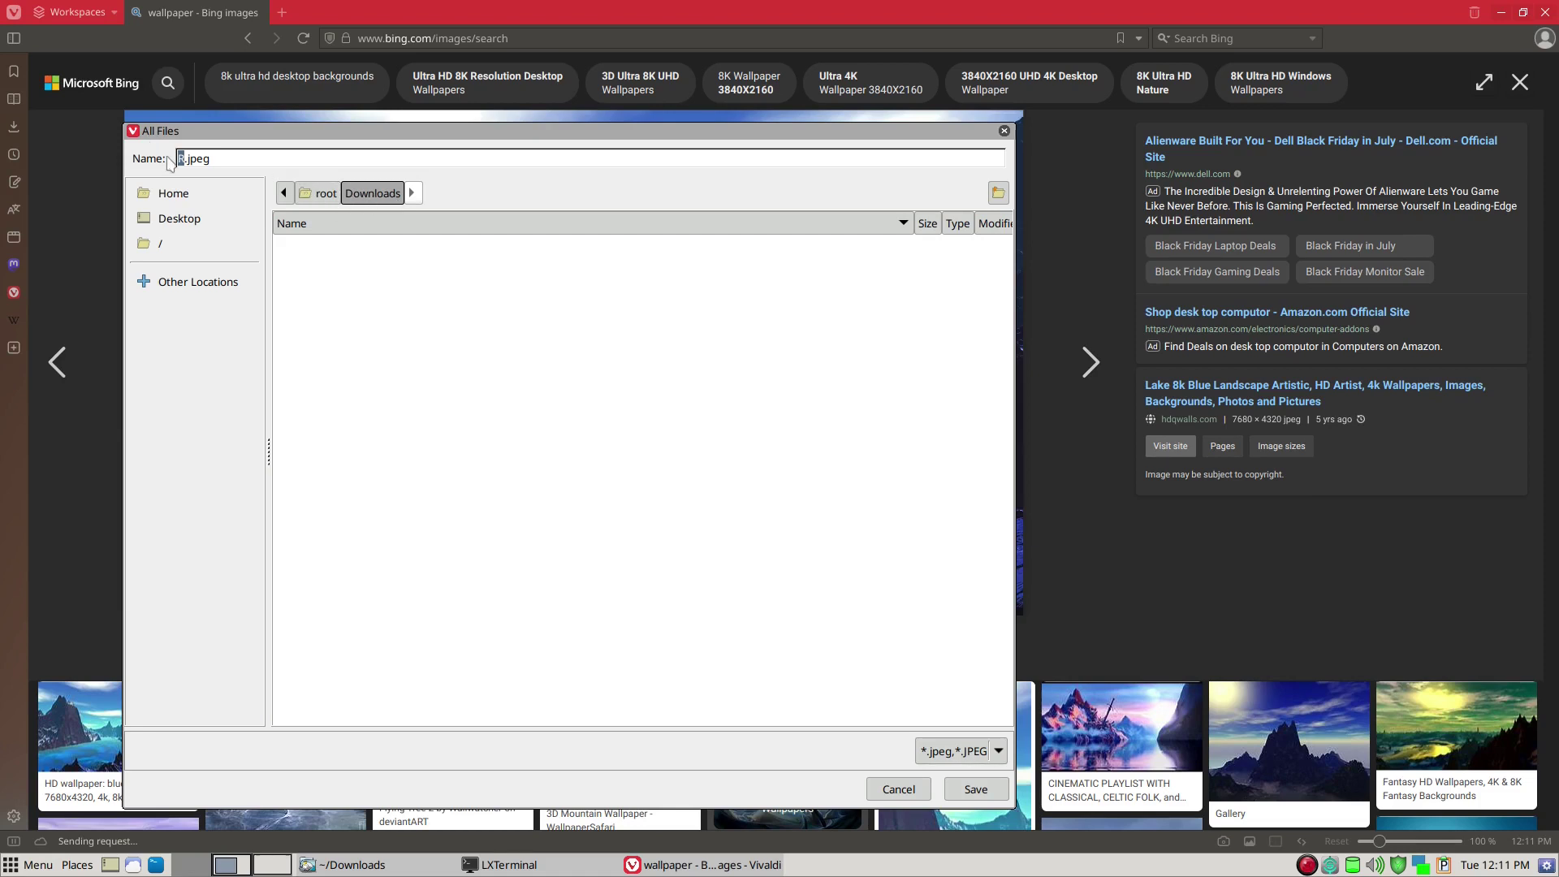
click(976, 790)
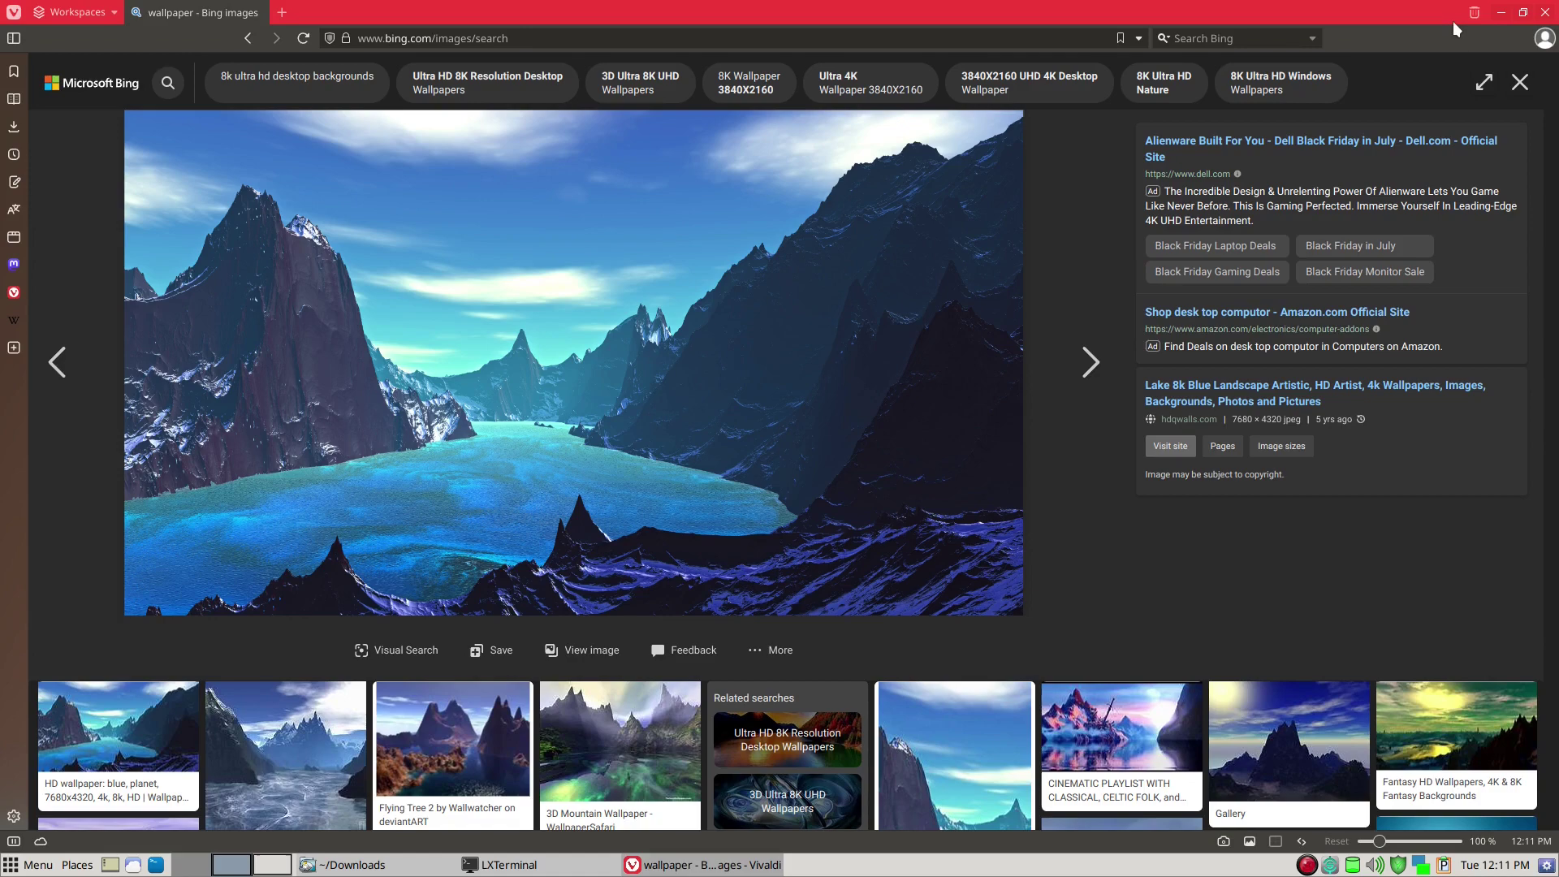
- Minimize Vivaldi, then preview R.jpeg from ~/Downloads in Viewnior and close the preview
click(1499, 13)
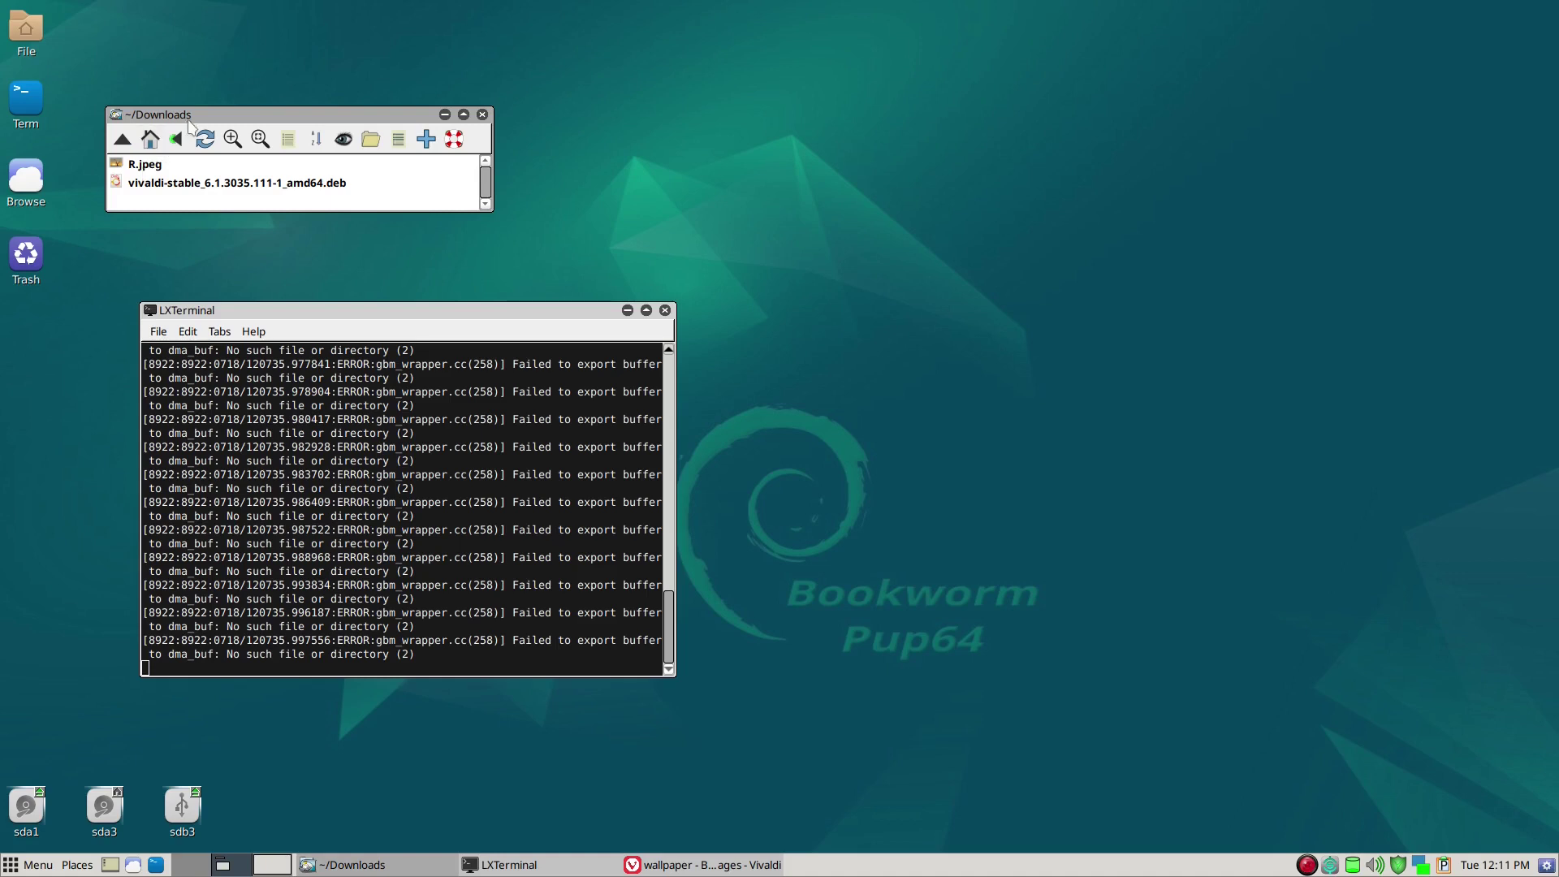
drag(195, 114, 473, 129)
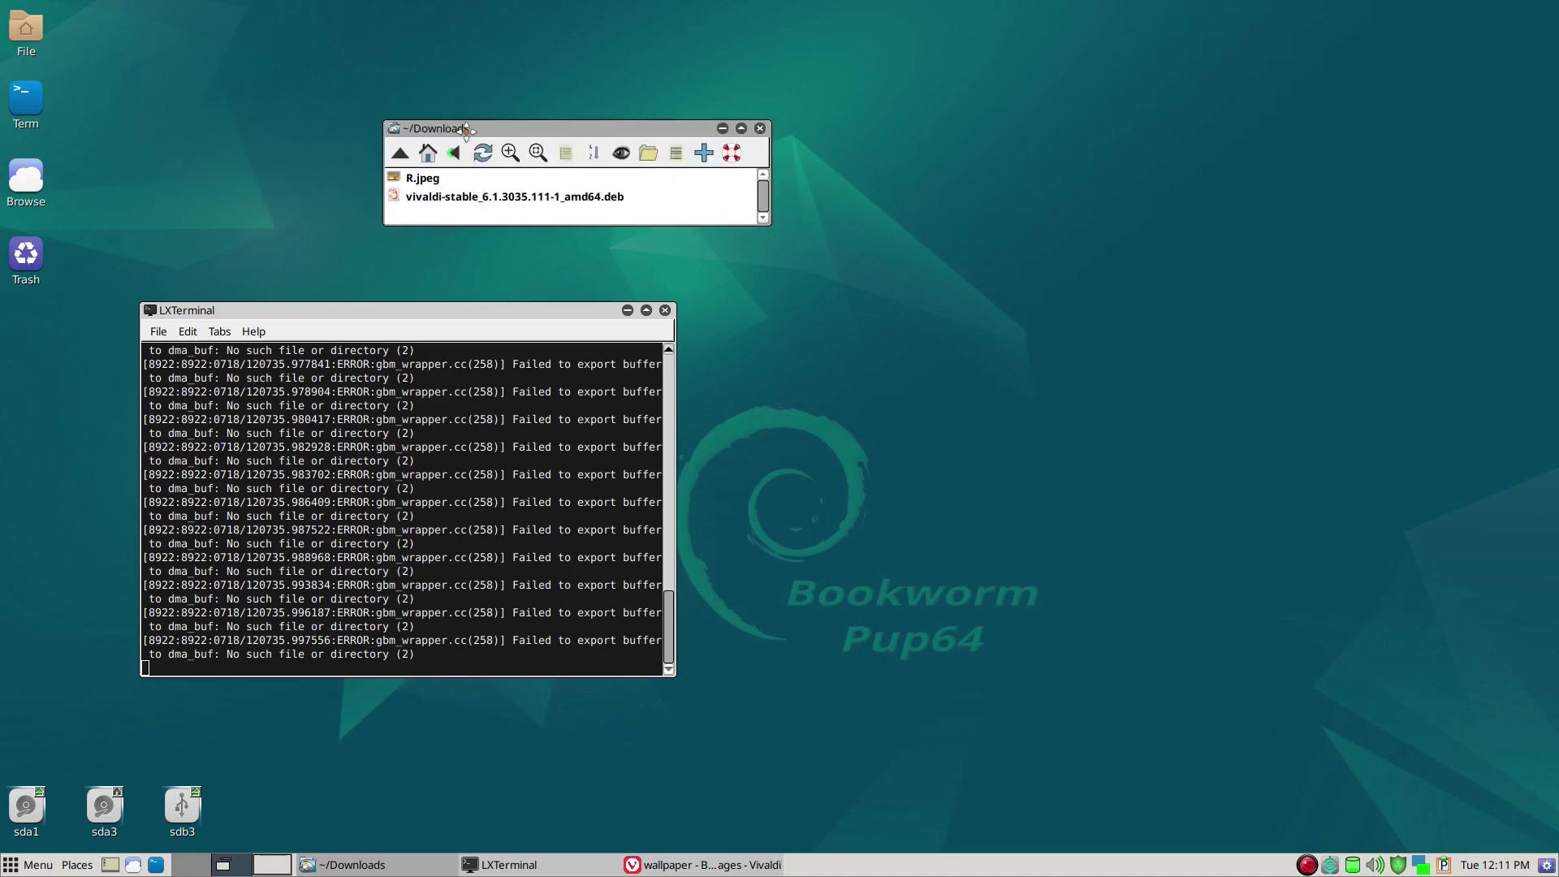
double_click(421, 180)
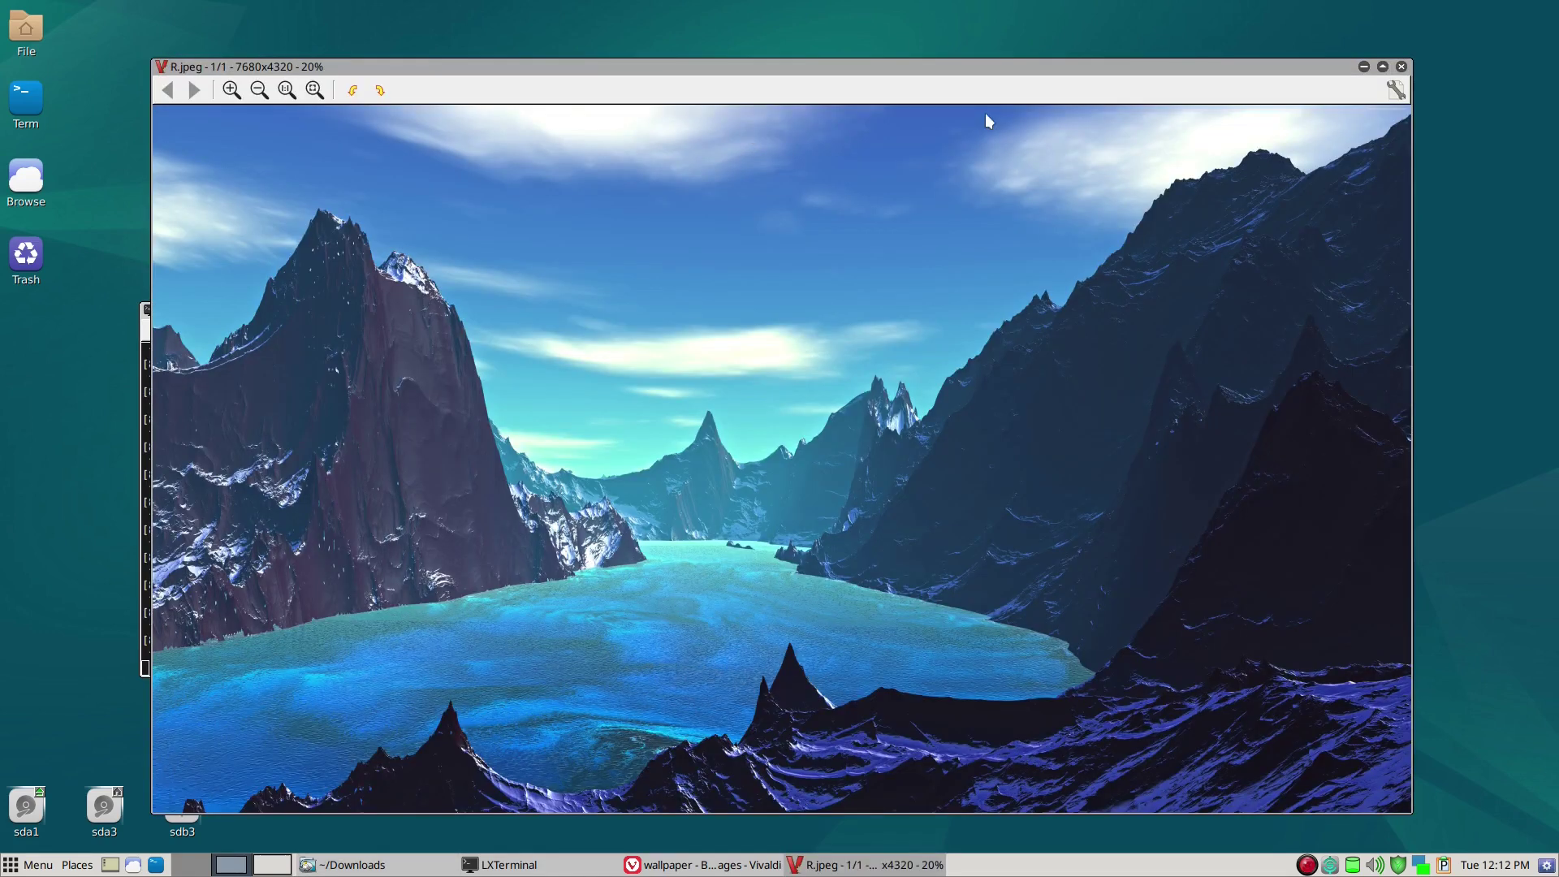
click(1401, 67)
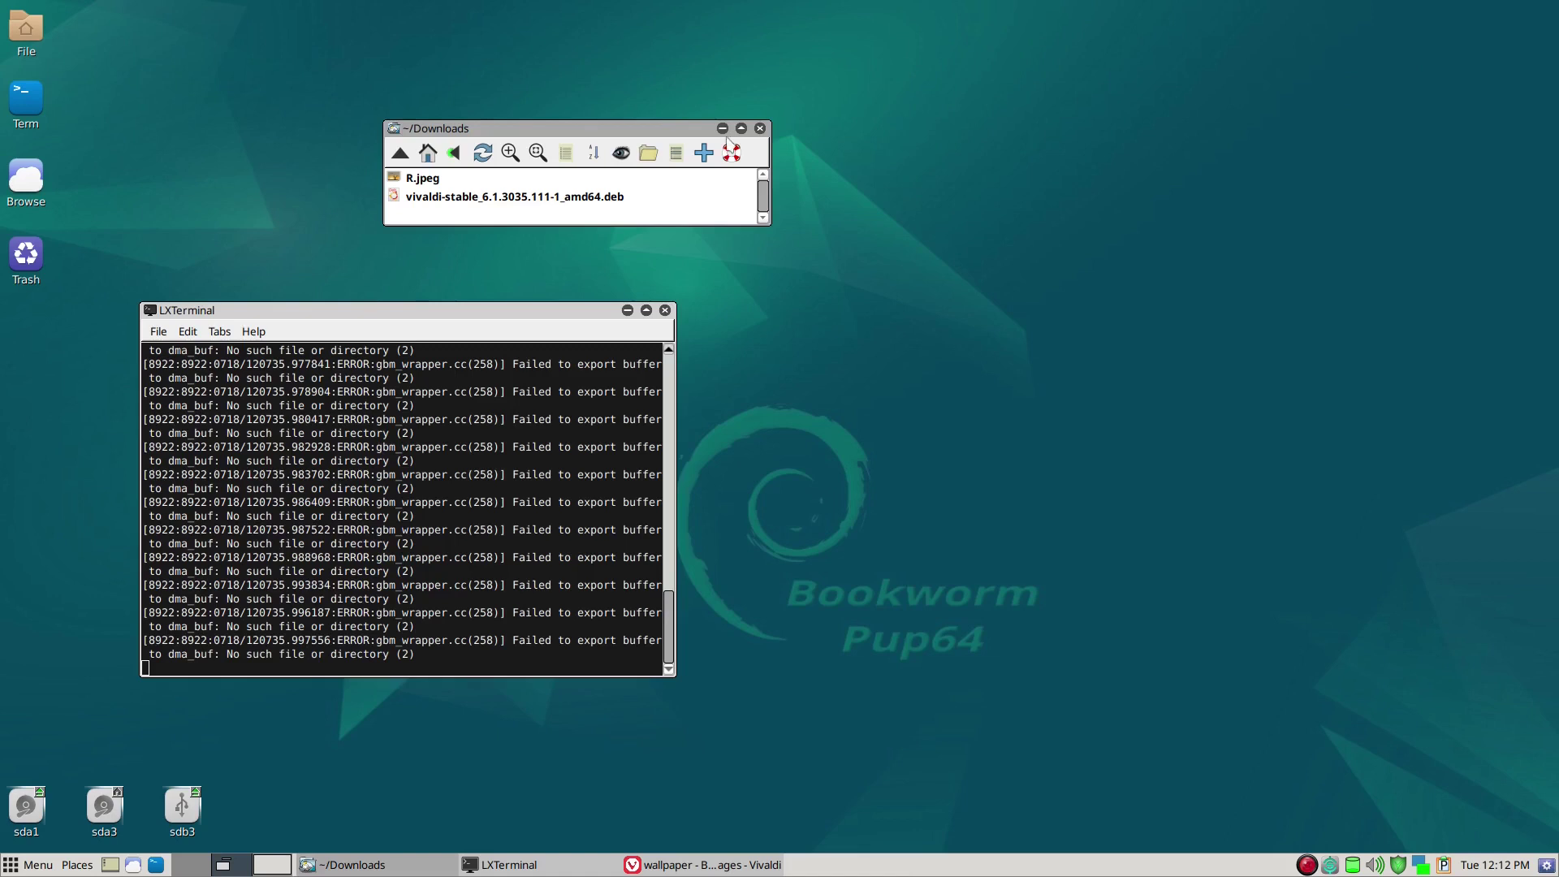
- Go from the home folder into spot/Downloads, toggling hidden files on and off along the way
click(427, 154)
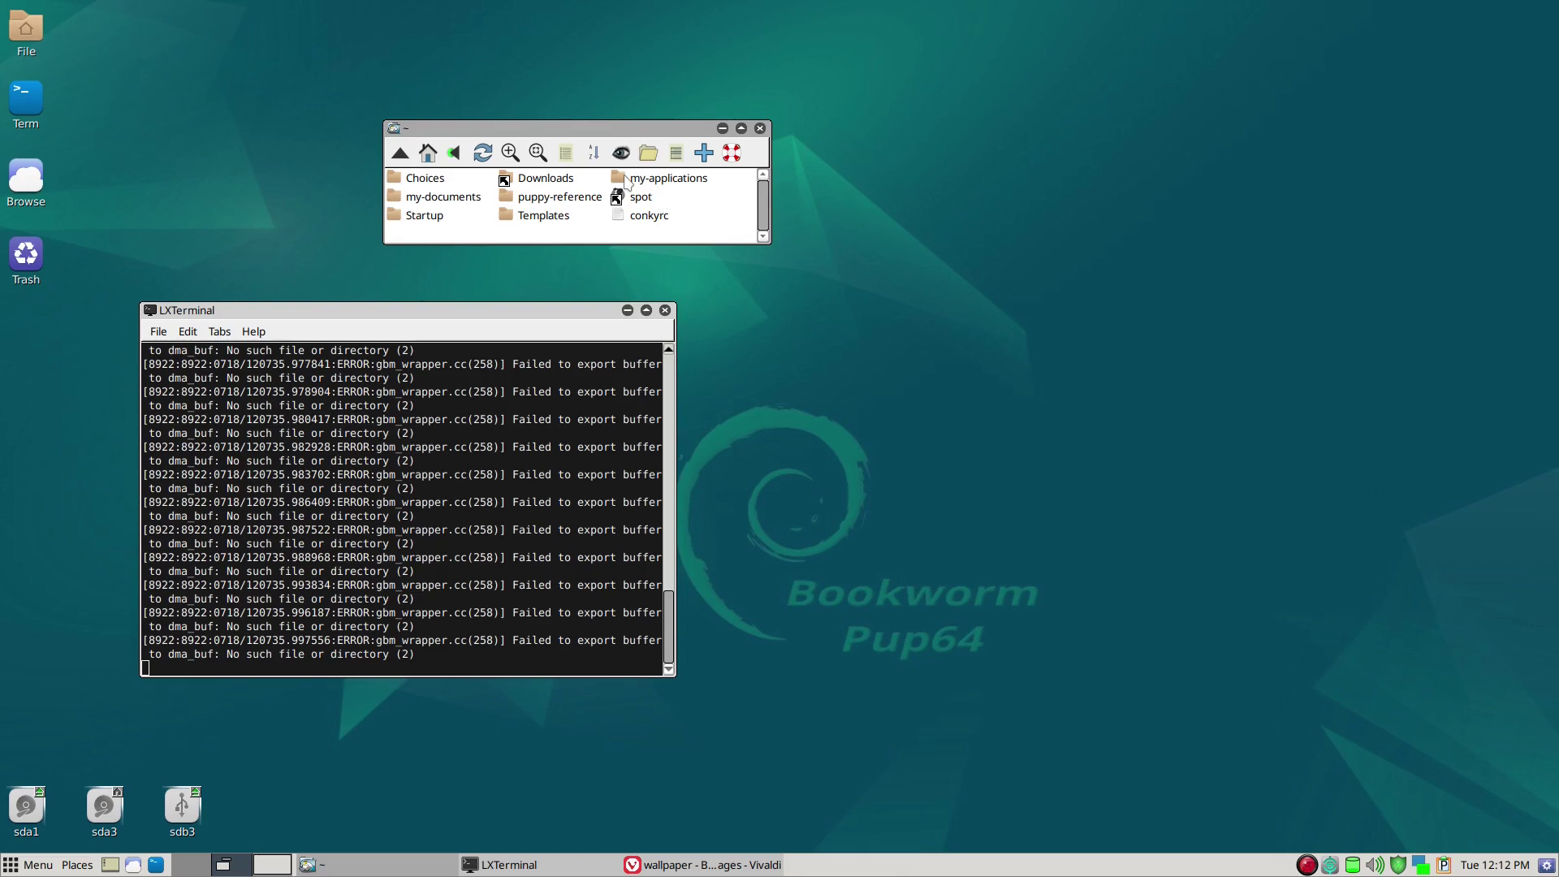
key(ctrl+h)
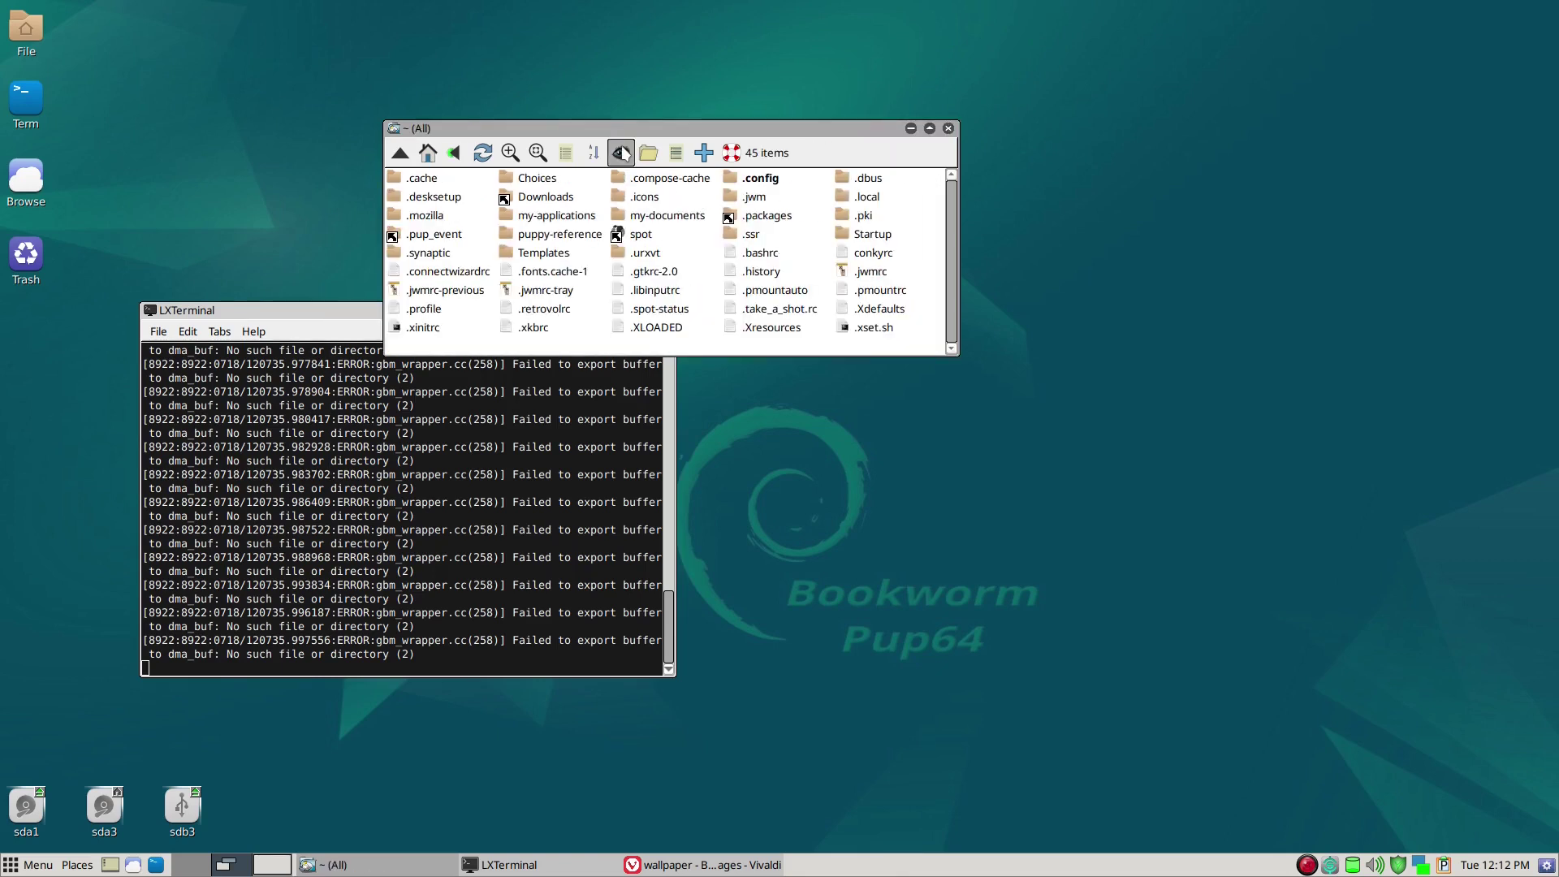
drag(617, 128, 1077, 91)
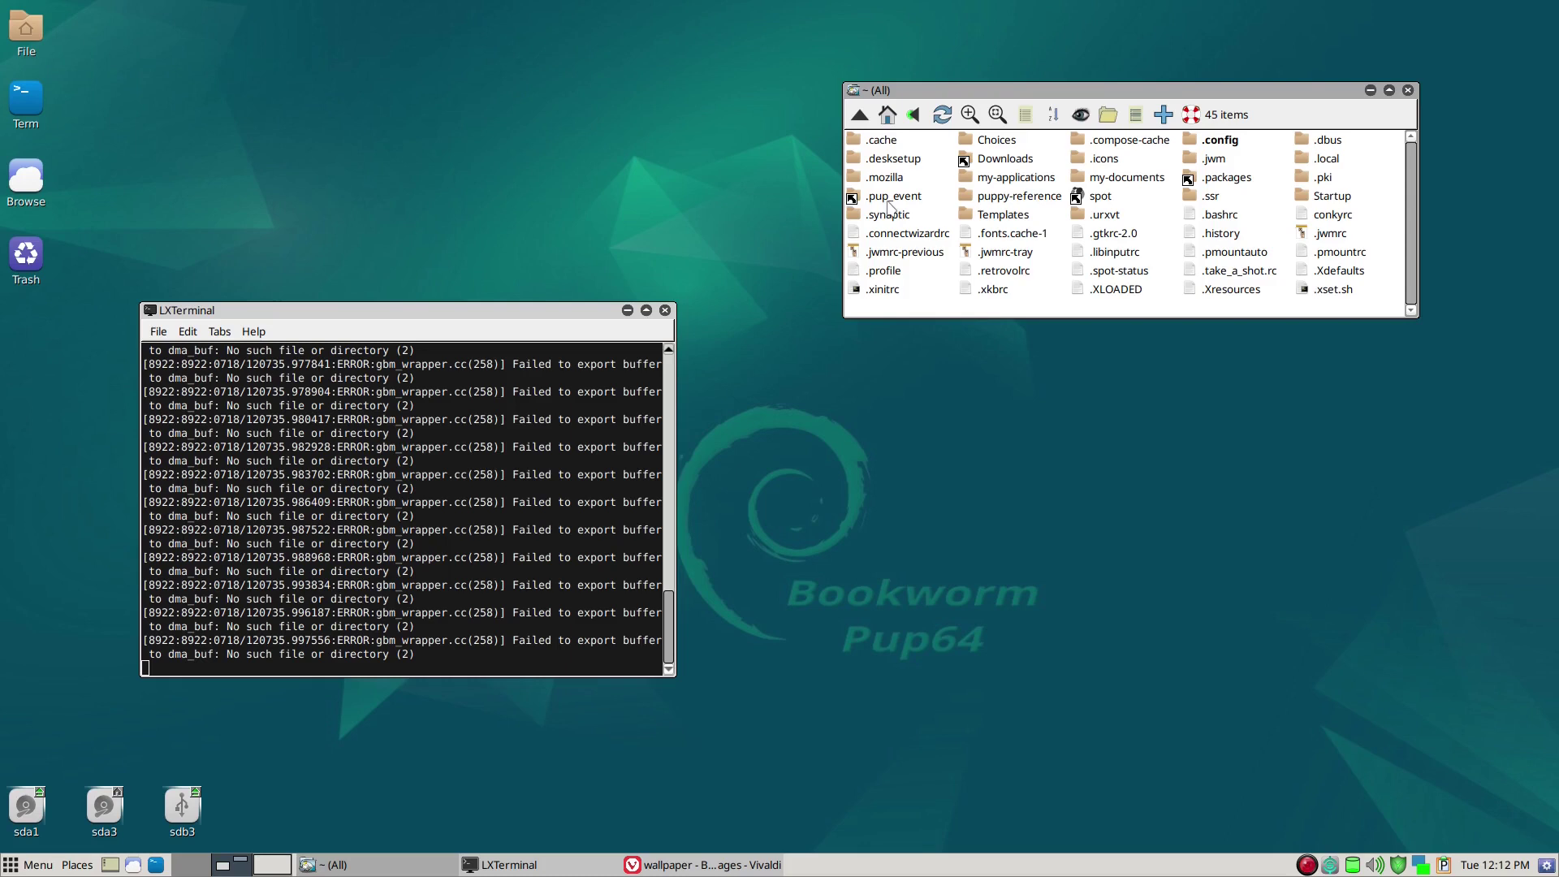
key(ctrl+h)
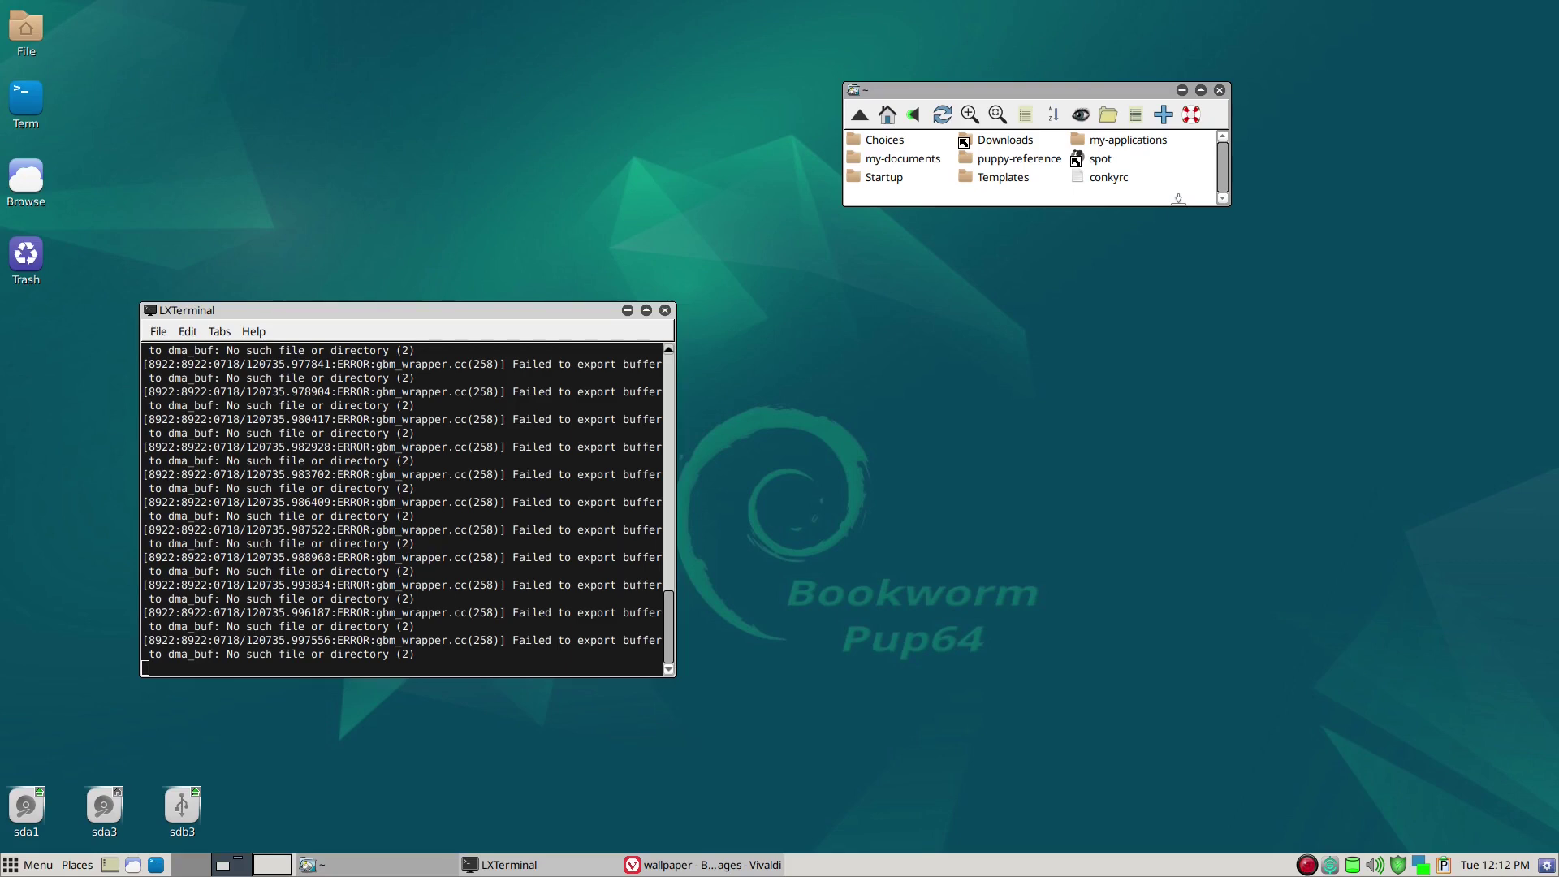
key(ctrl+h)
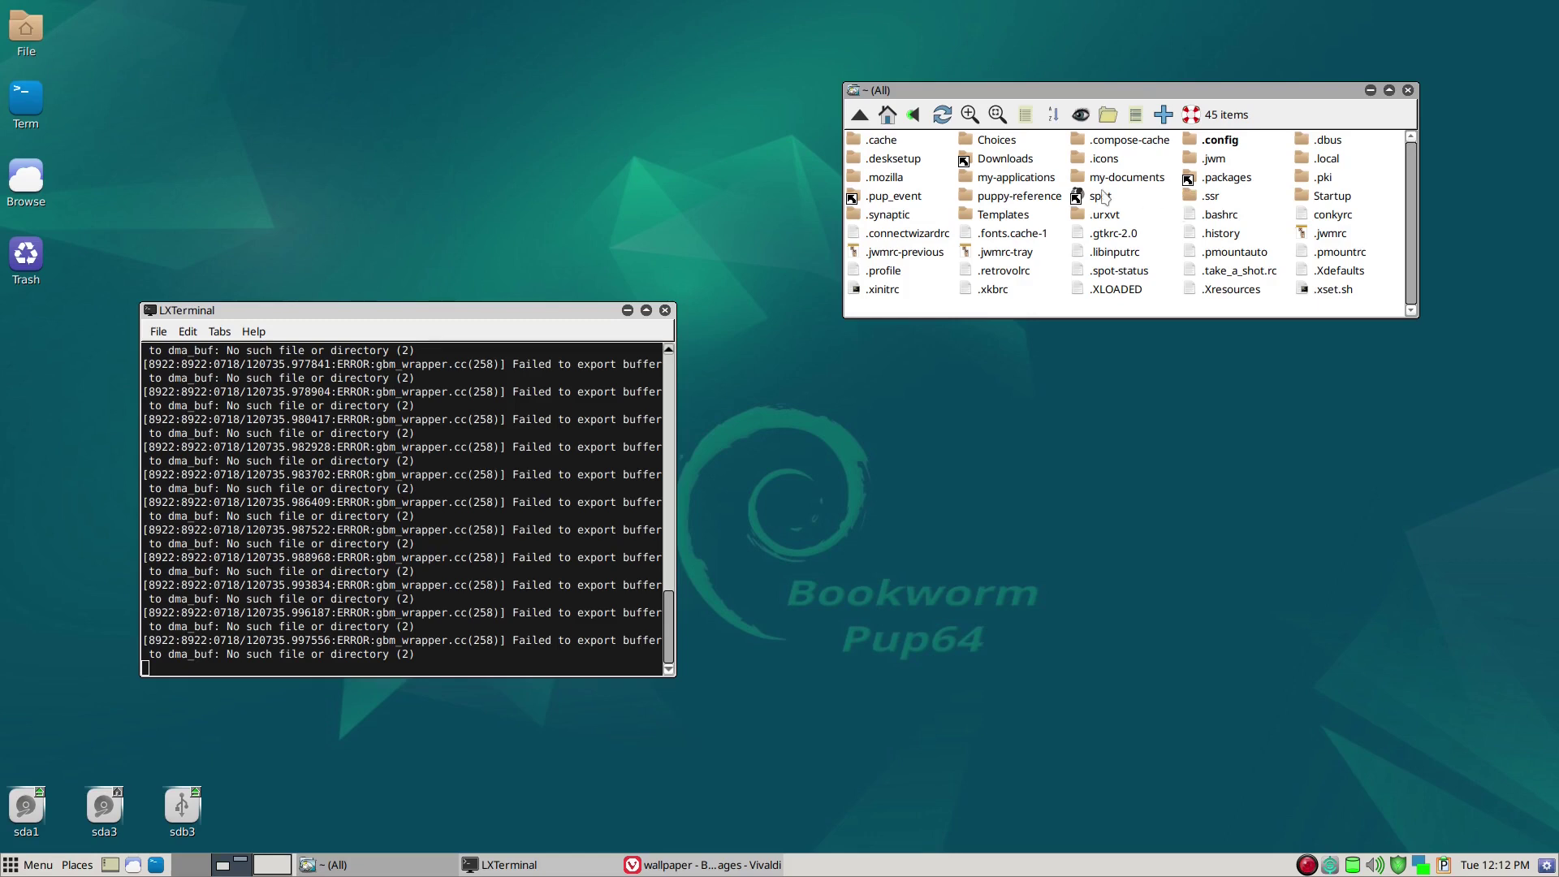
key(ctrl+h)
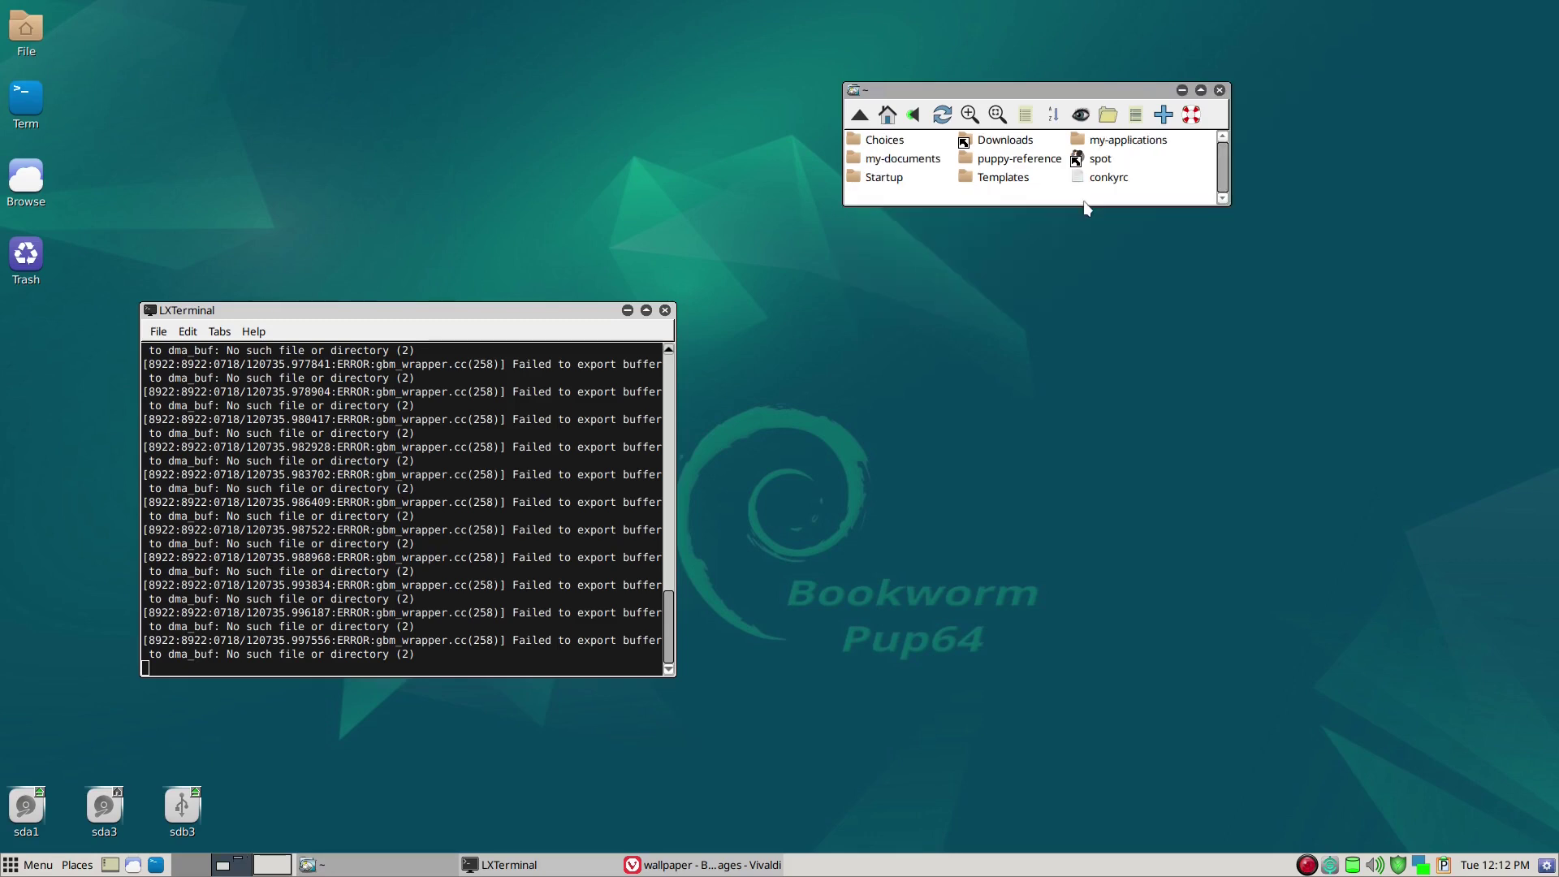
click(1102, 160)
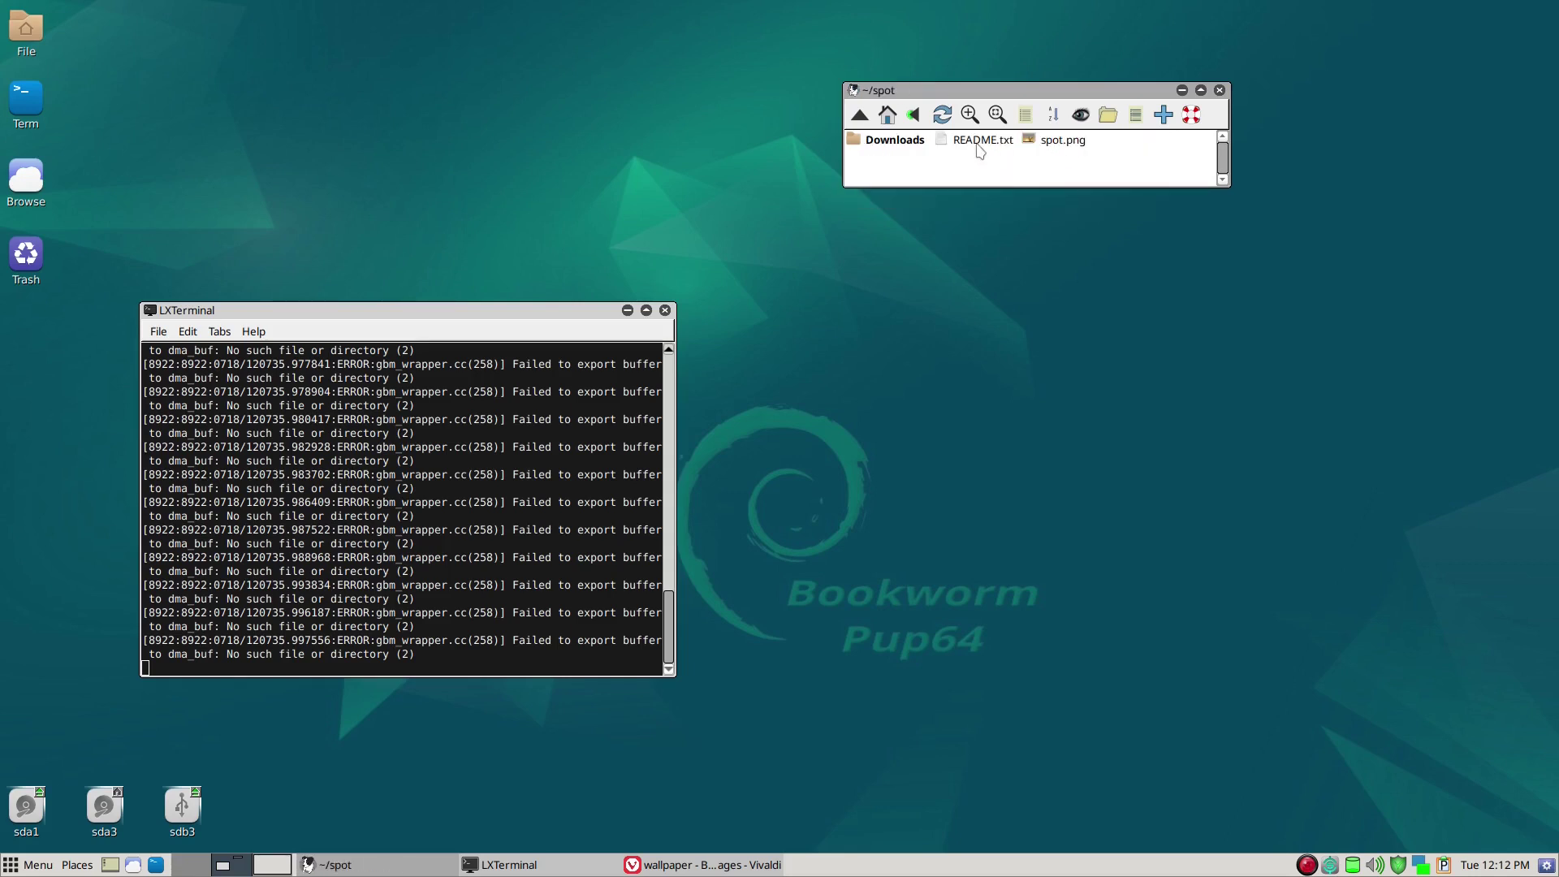
click(906, 144)
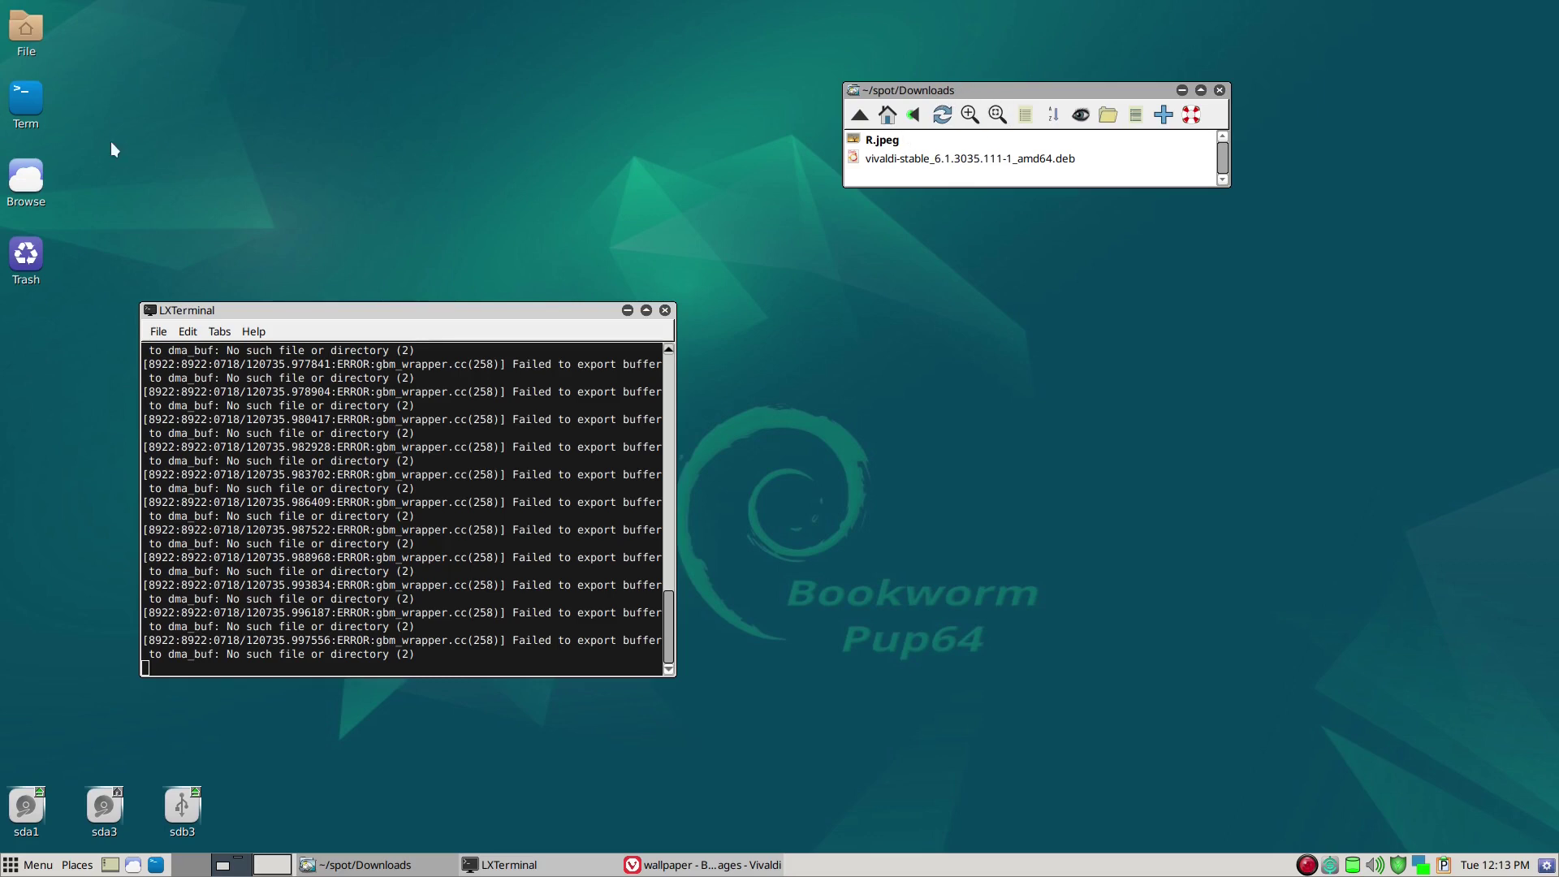
- Open a second home window and move R.jpeg from spot/Downloads into my-documents
click(22, 34)
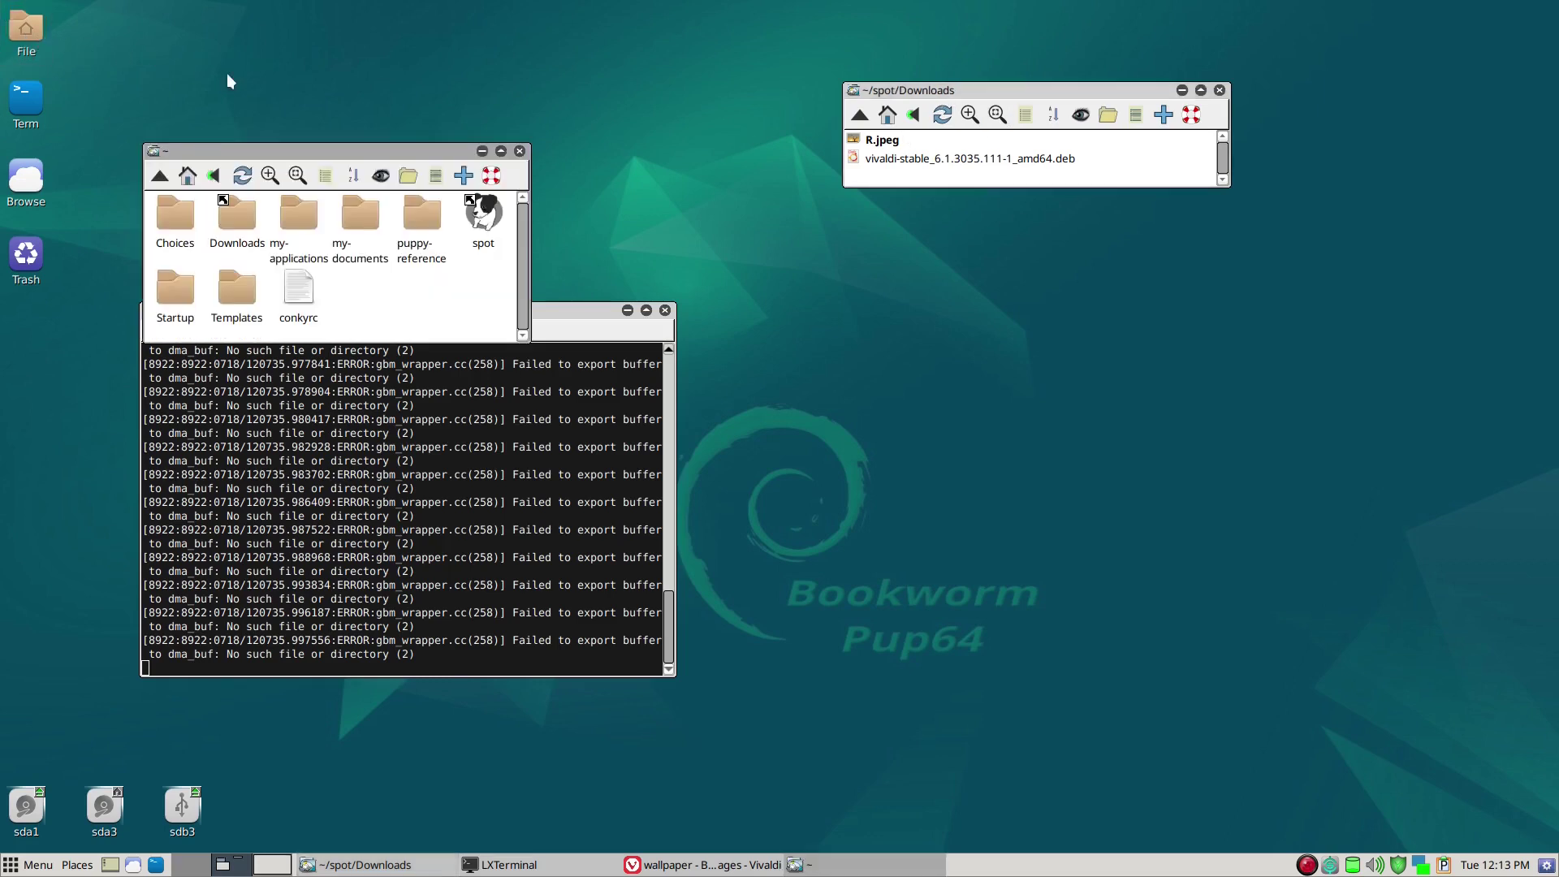
drag(269, 154, 363, 96)
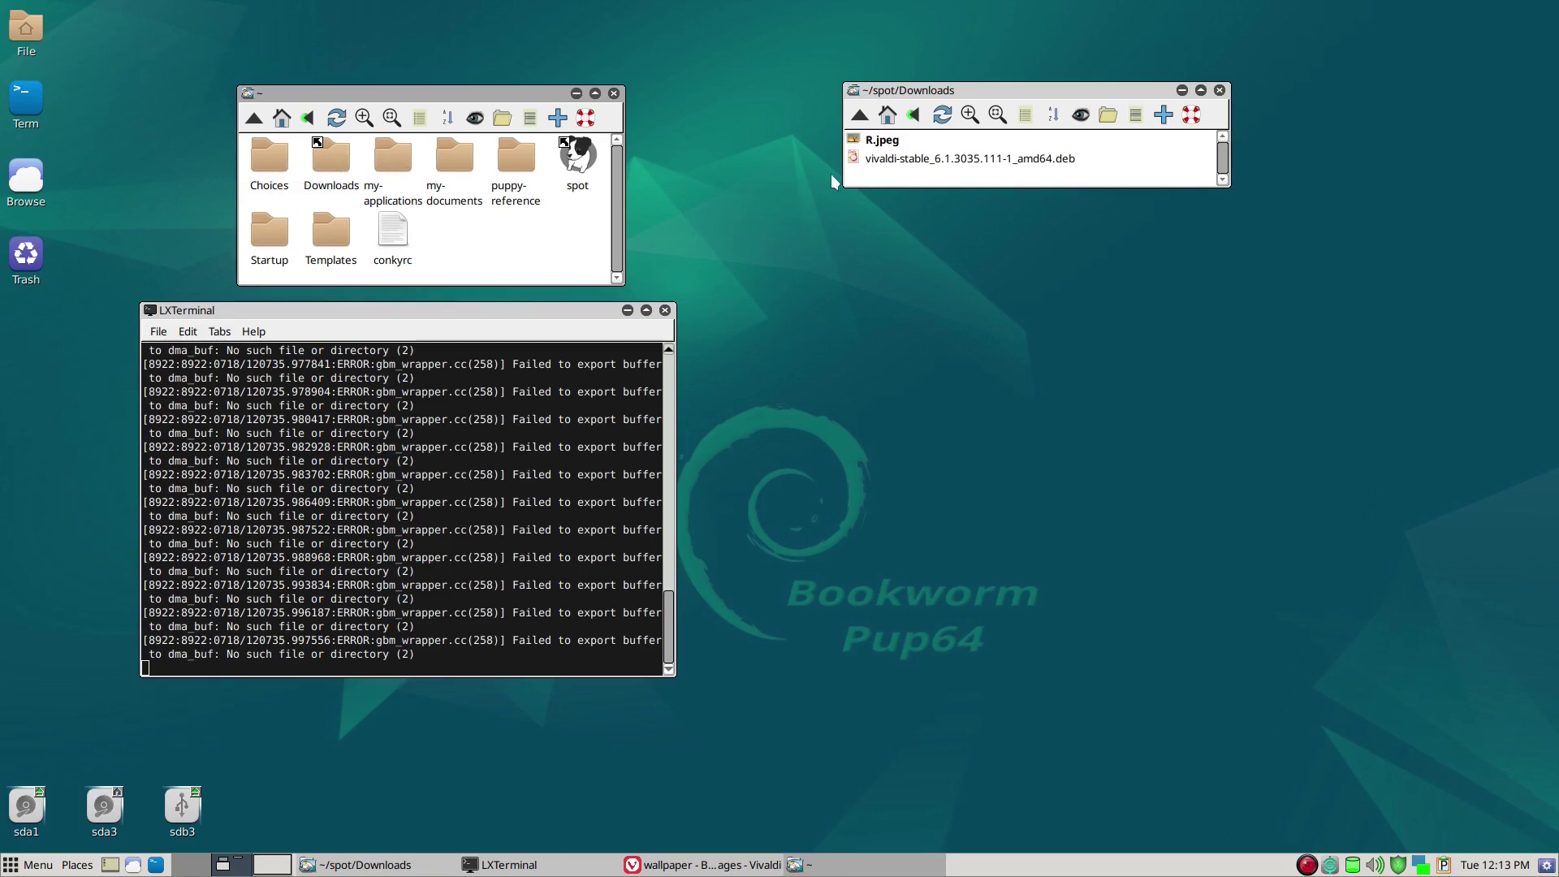
drag(897, 146, 457, 156)
click(453, 151)
- Check that R.jpeg arrived in my-documents, then go back up to the home folder
double_click(455, 159)
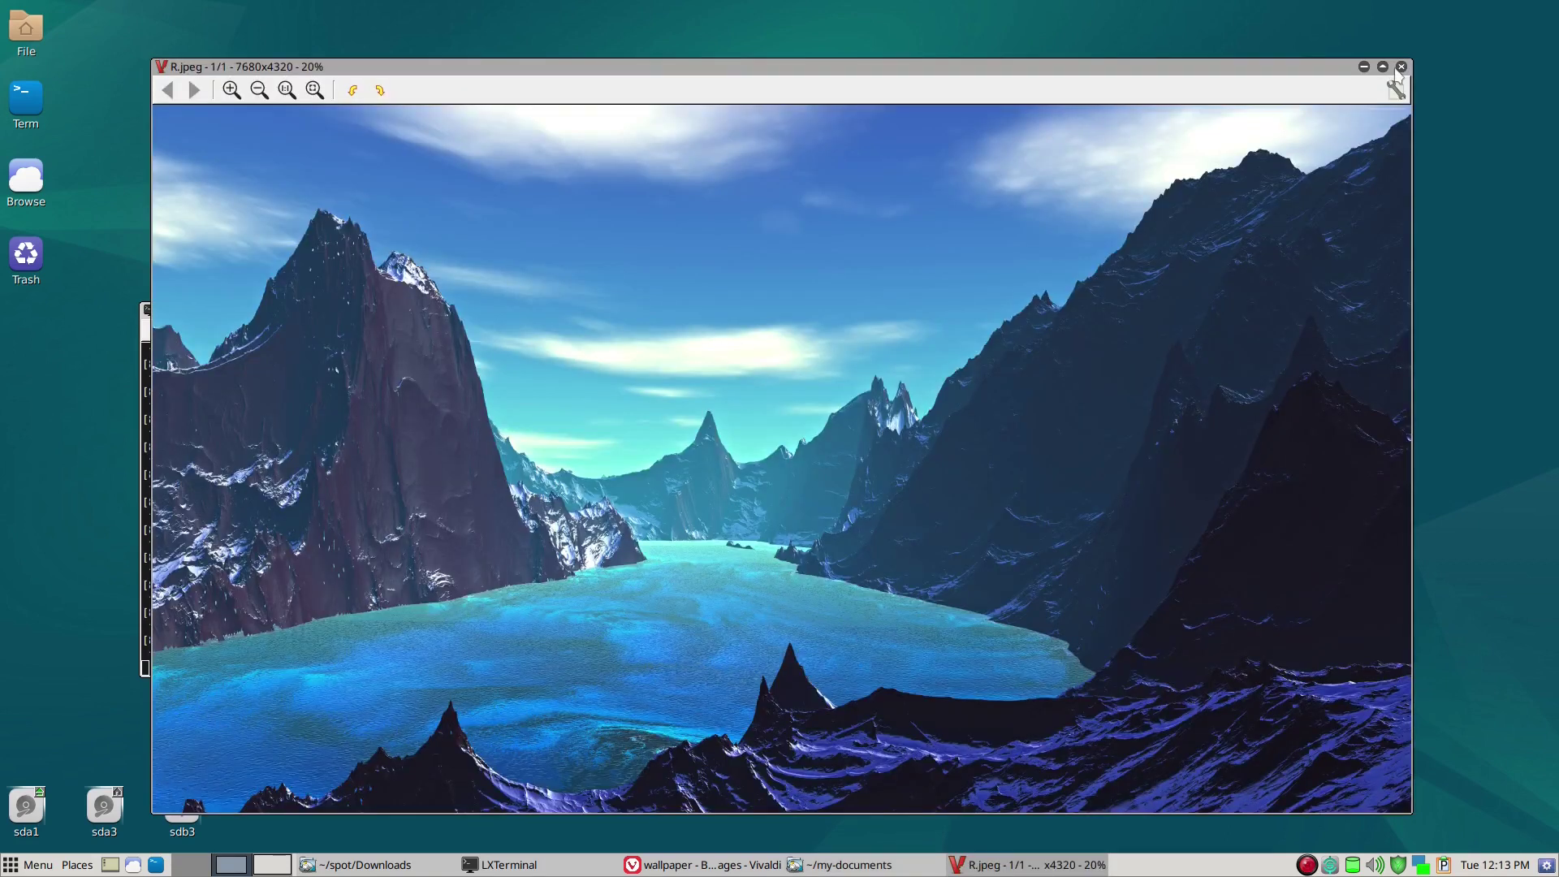
click(1400, 67)
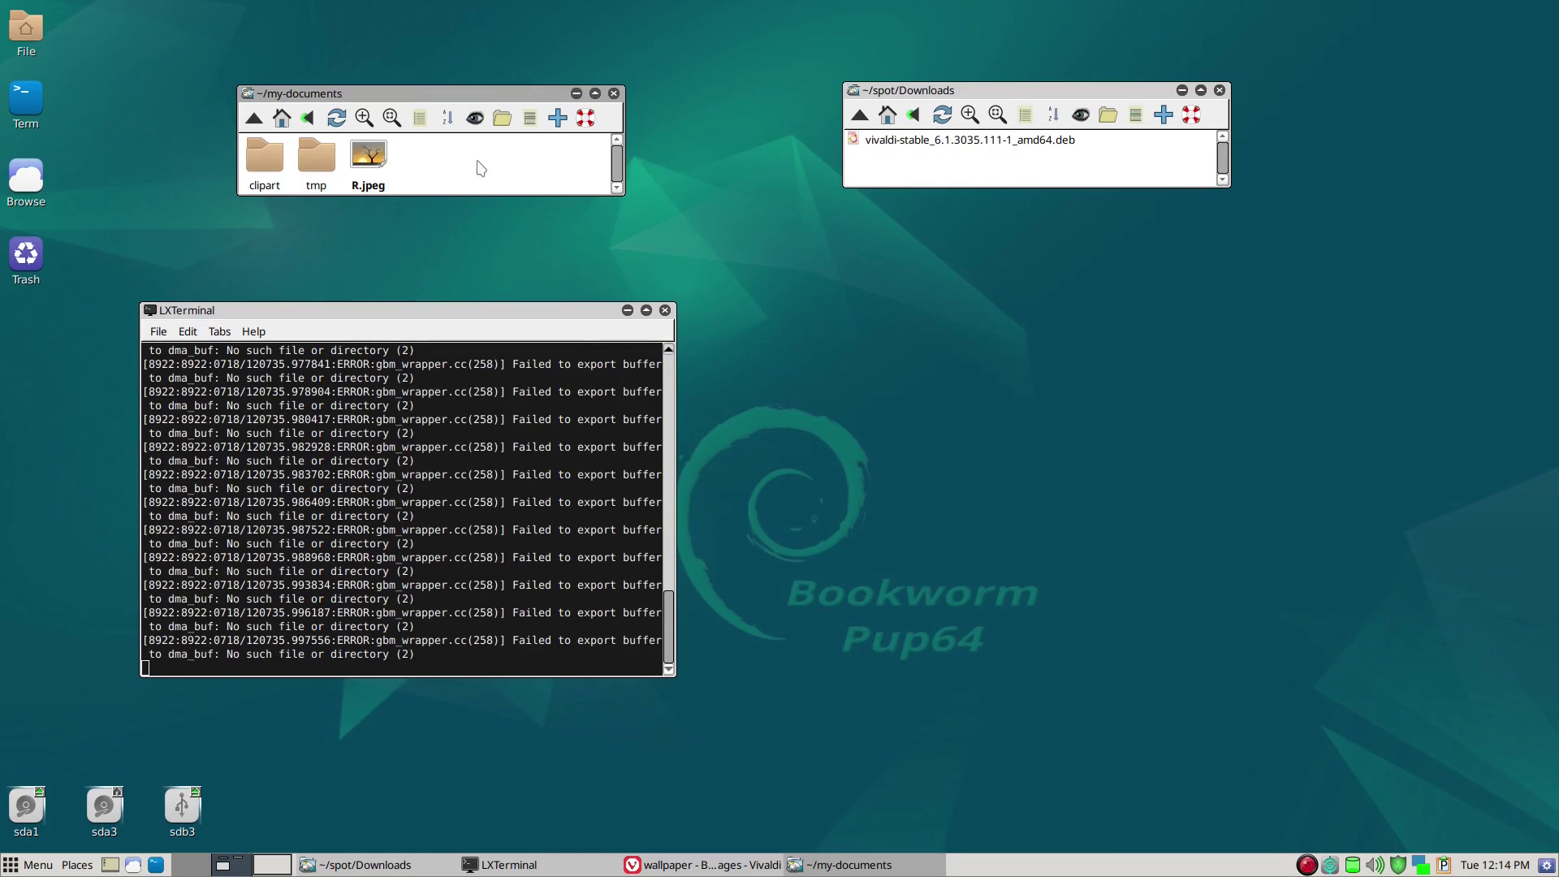
click(282, 118)
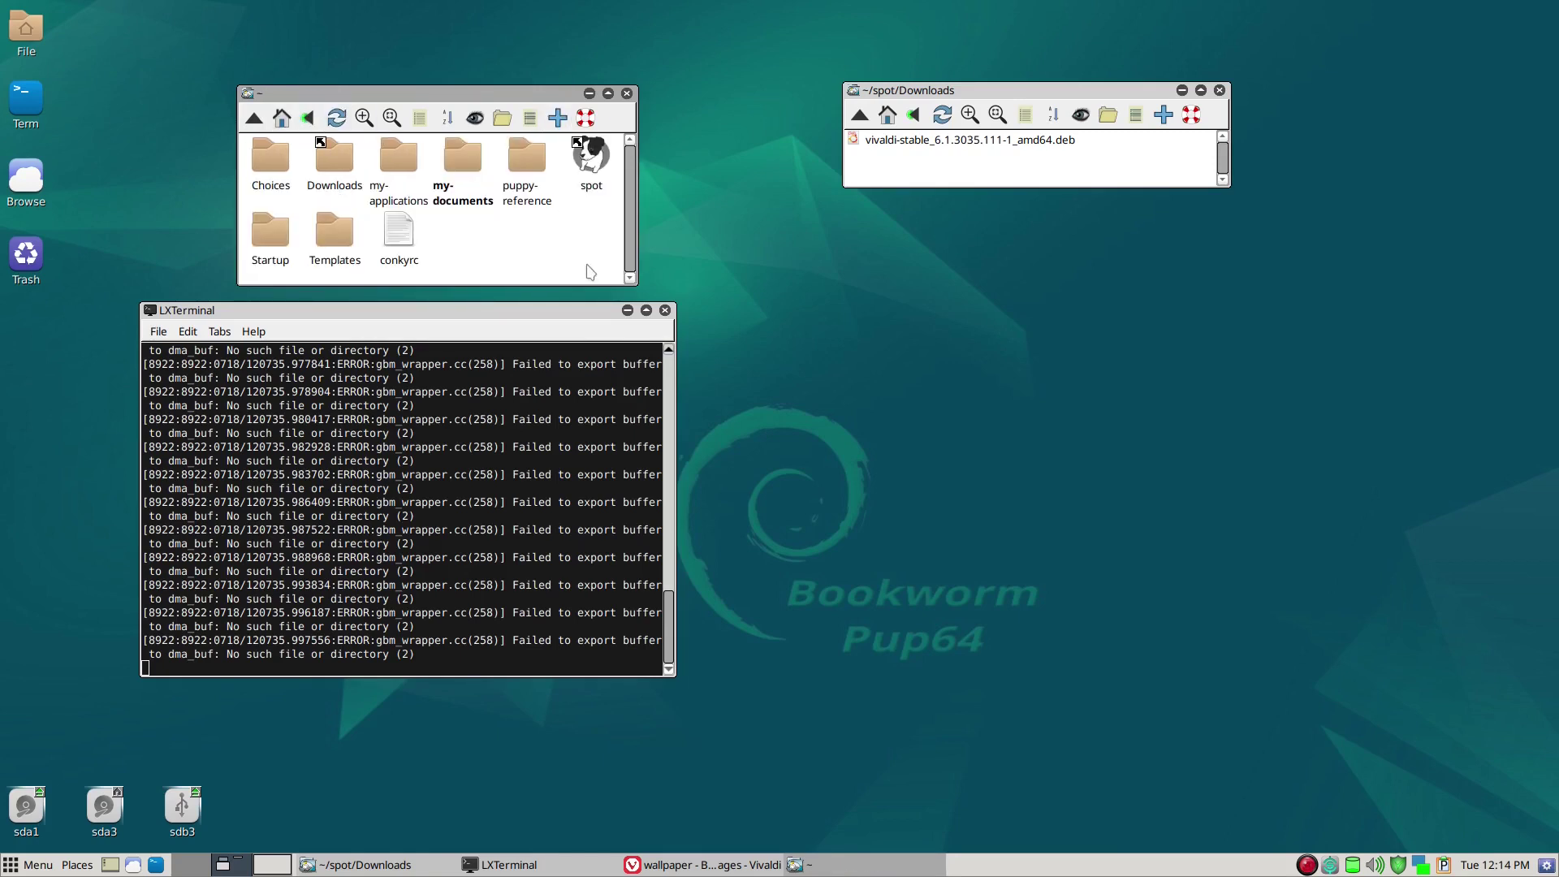
- Close the home folder window and move the ~/spot/Downloads window up to the top left
key(ctrl+h)
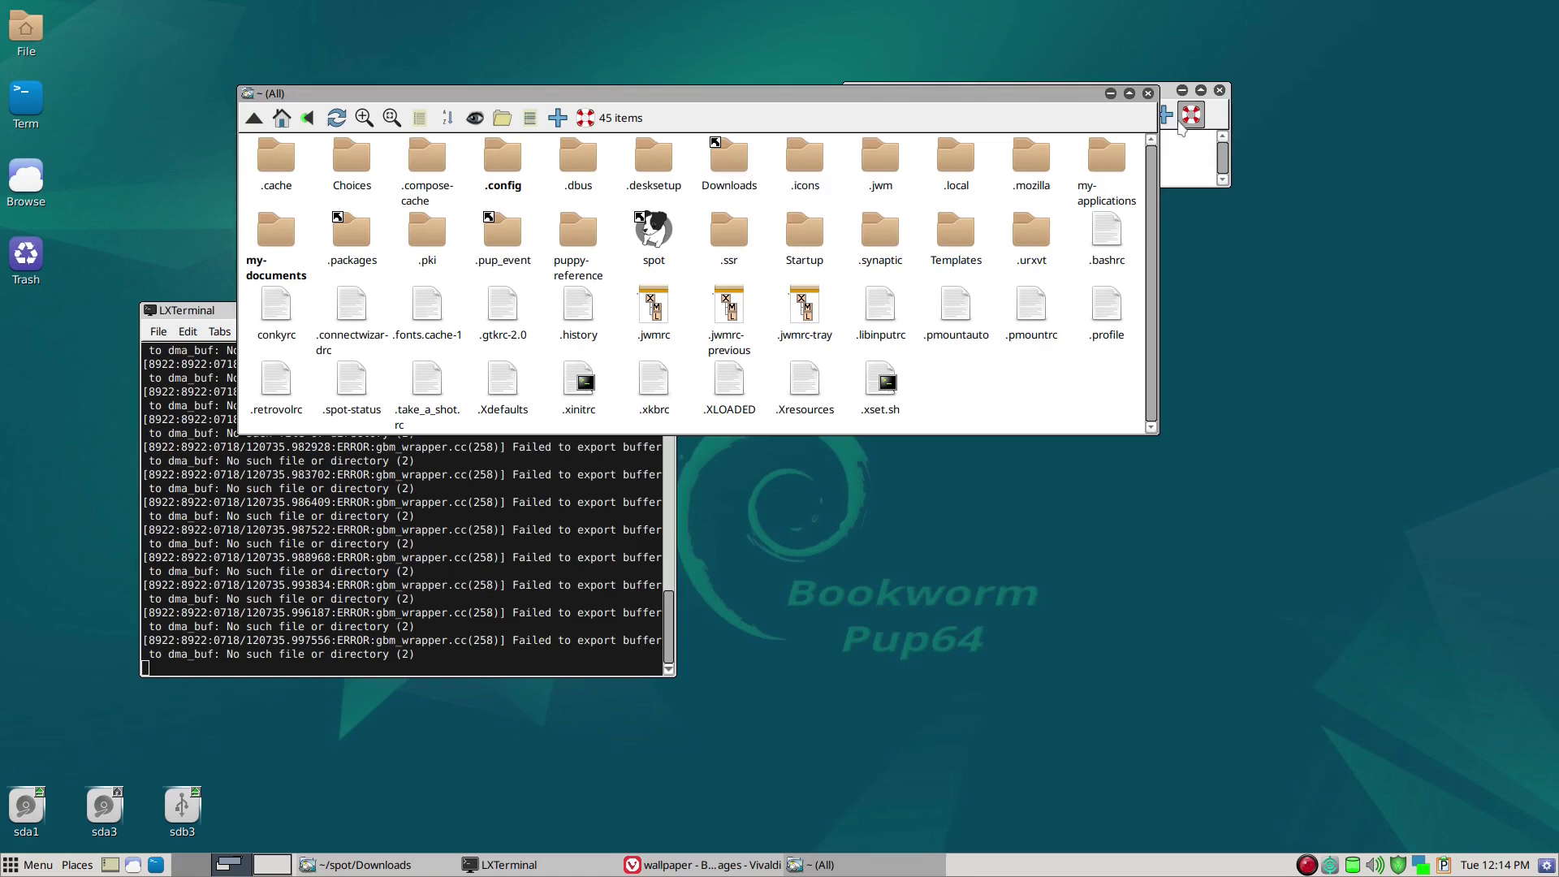
click(1148, 93)
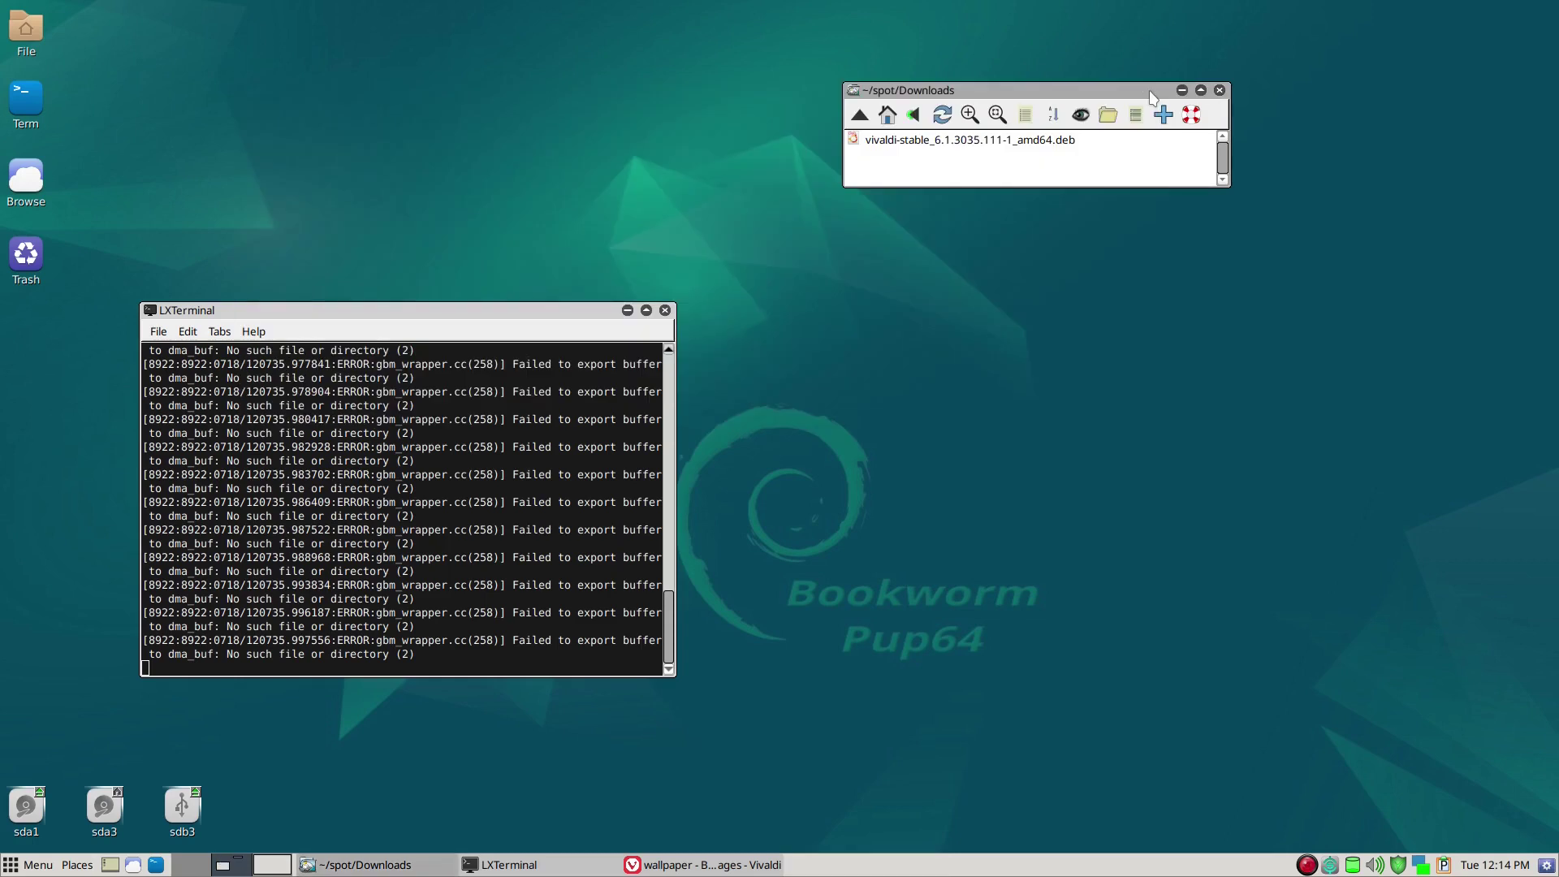
drag(1135, 96, 898, 99)
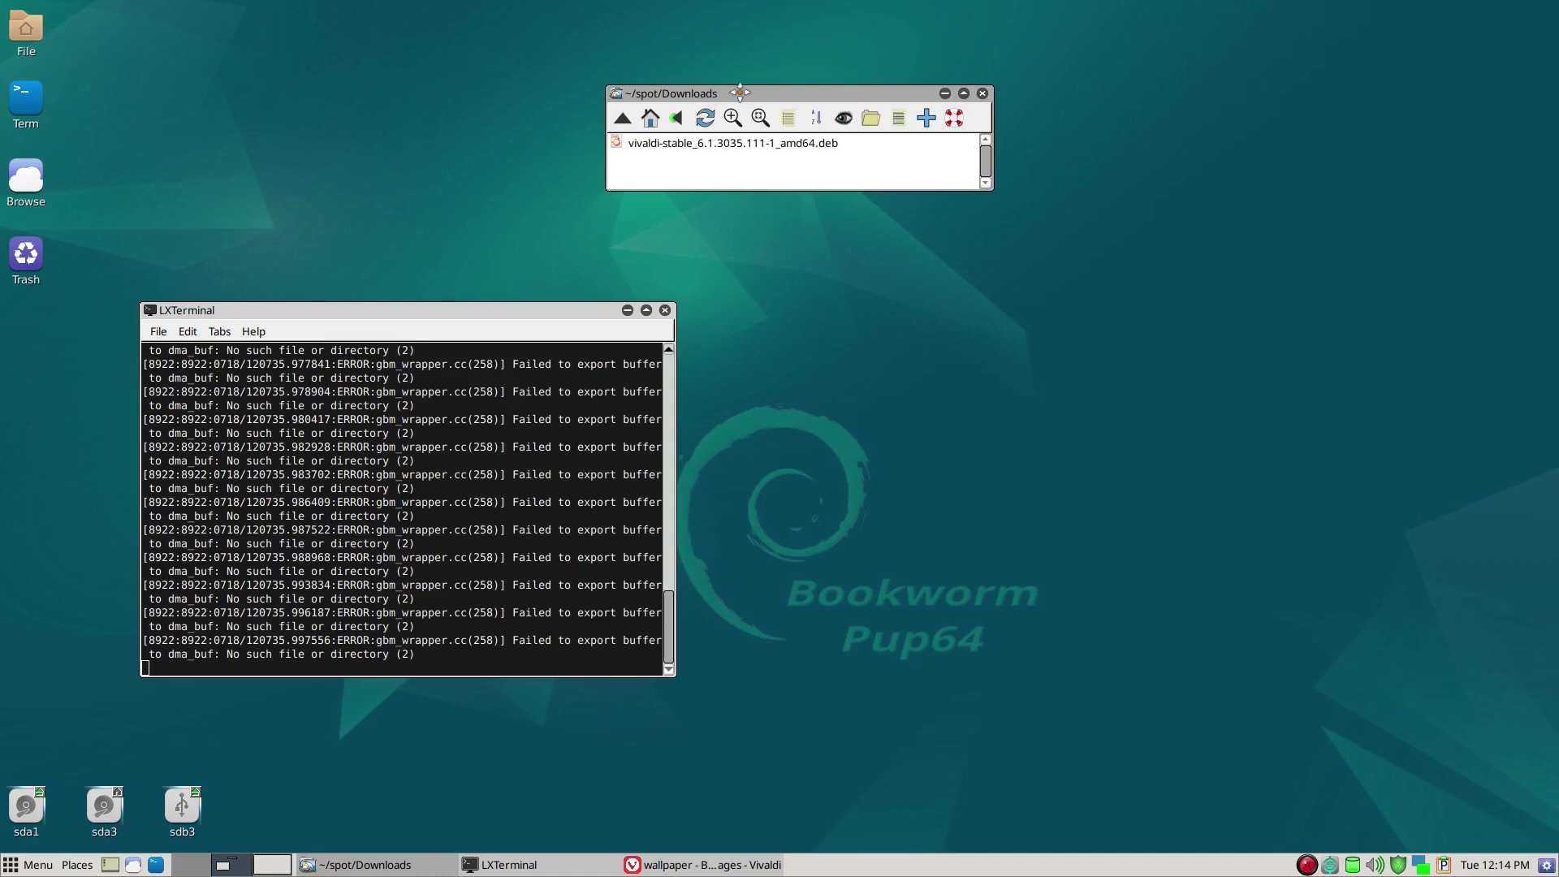
drag(740, 93, 725, 96)
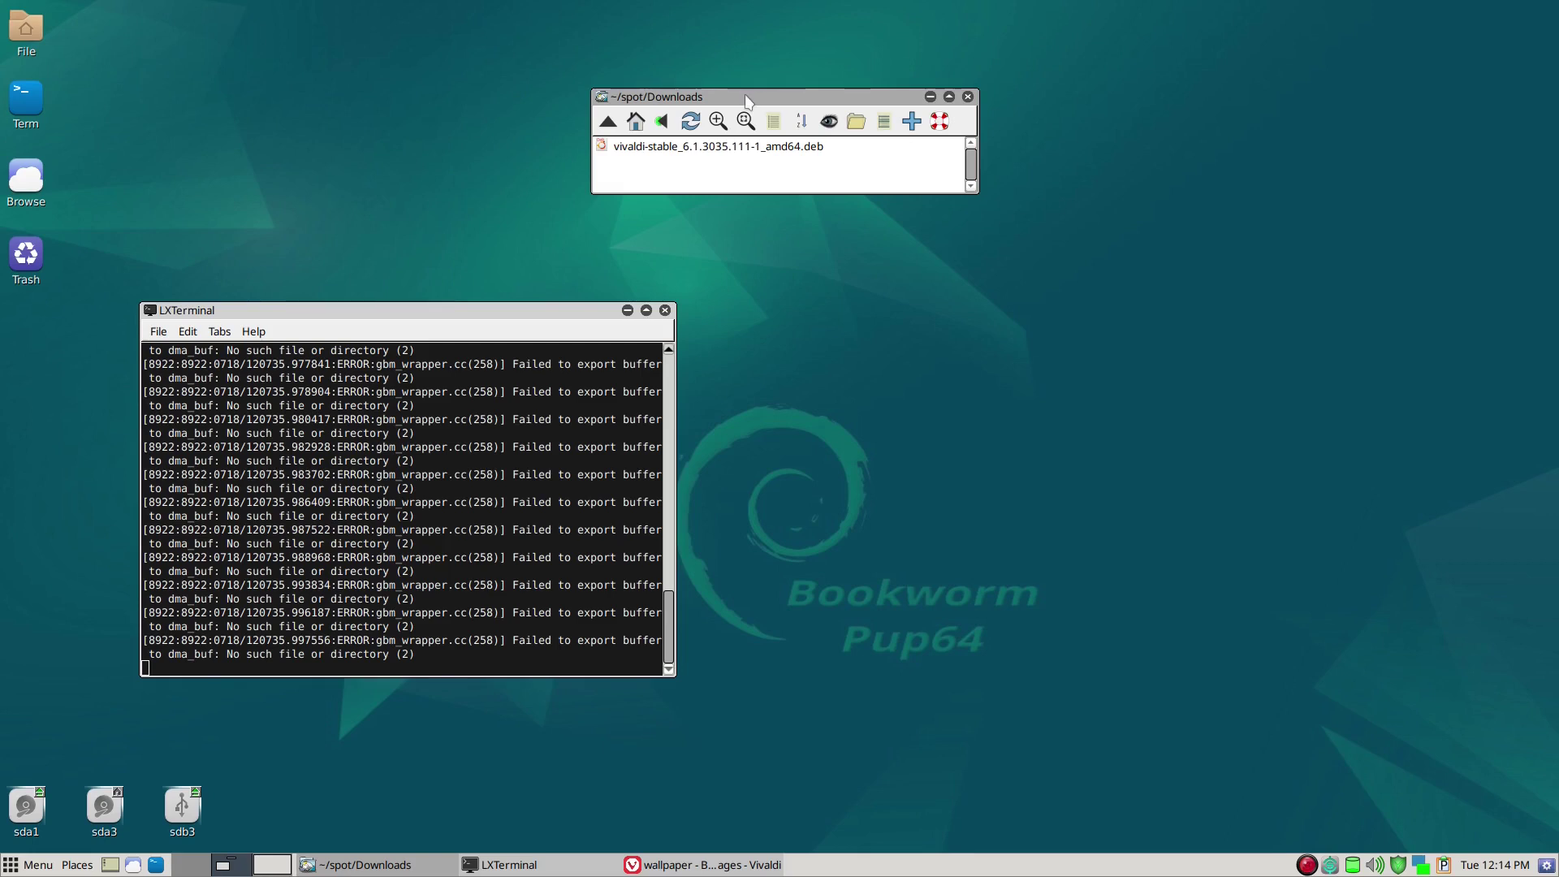
drag(746, 98, 626, 50)
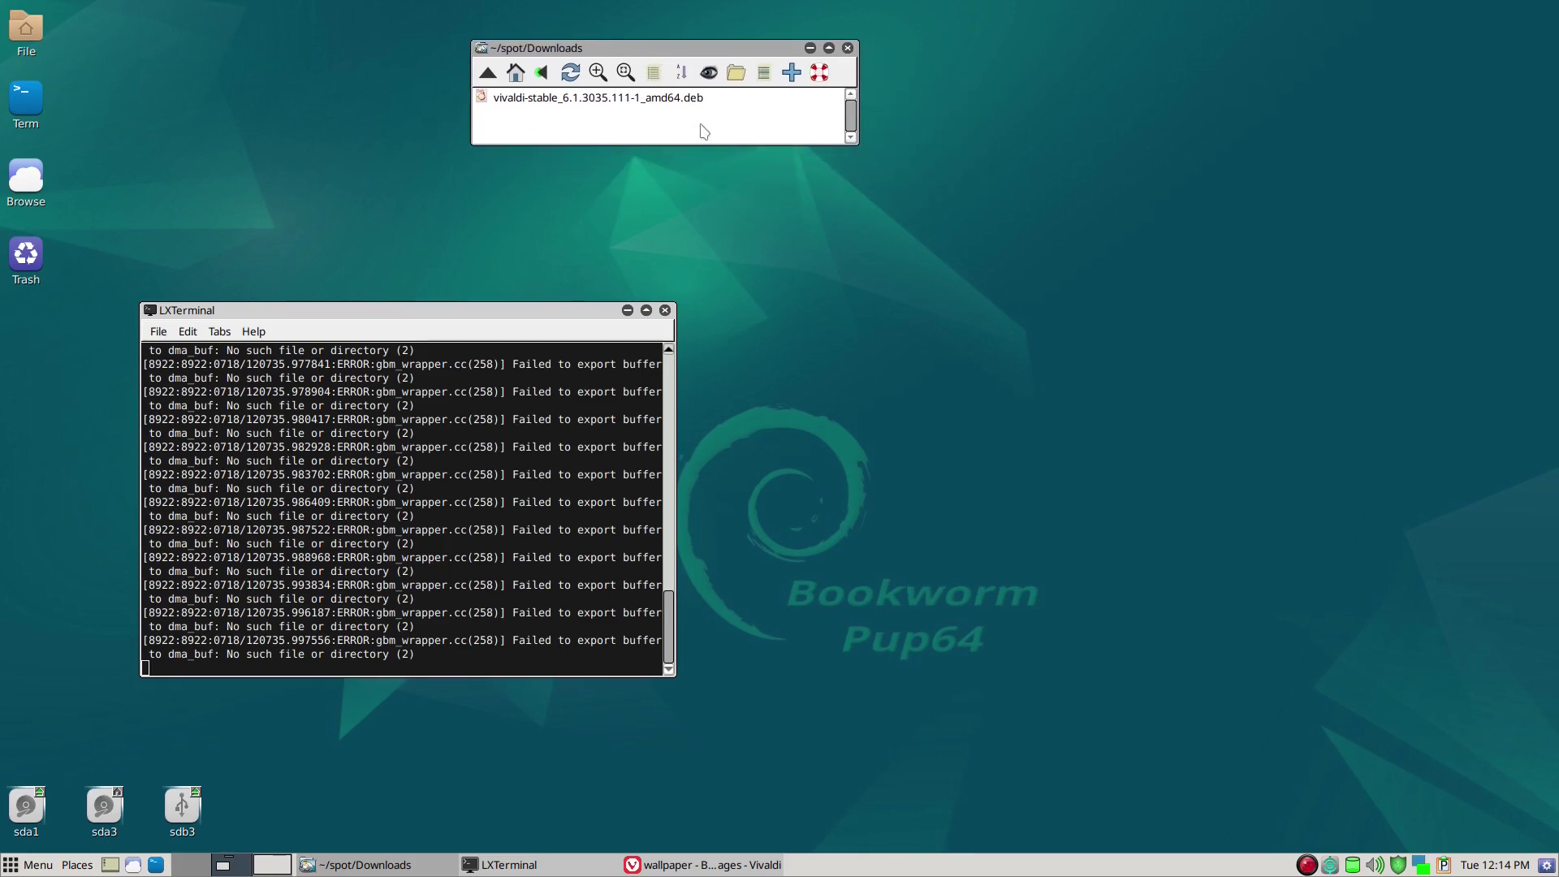